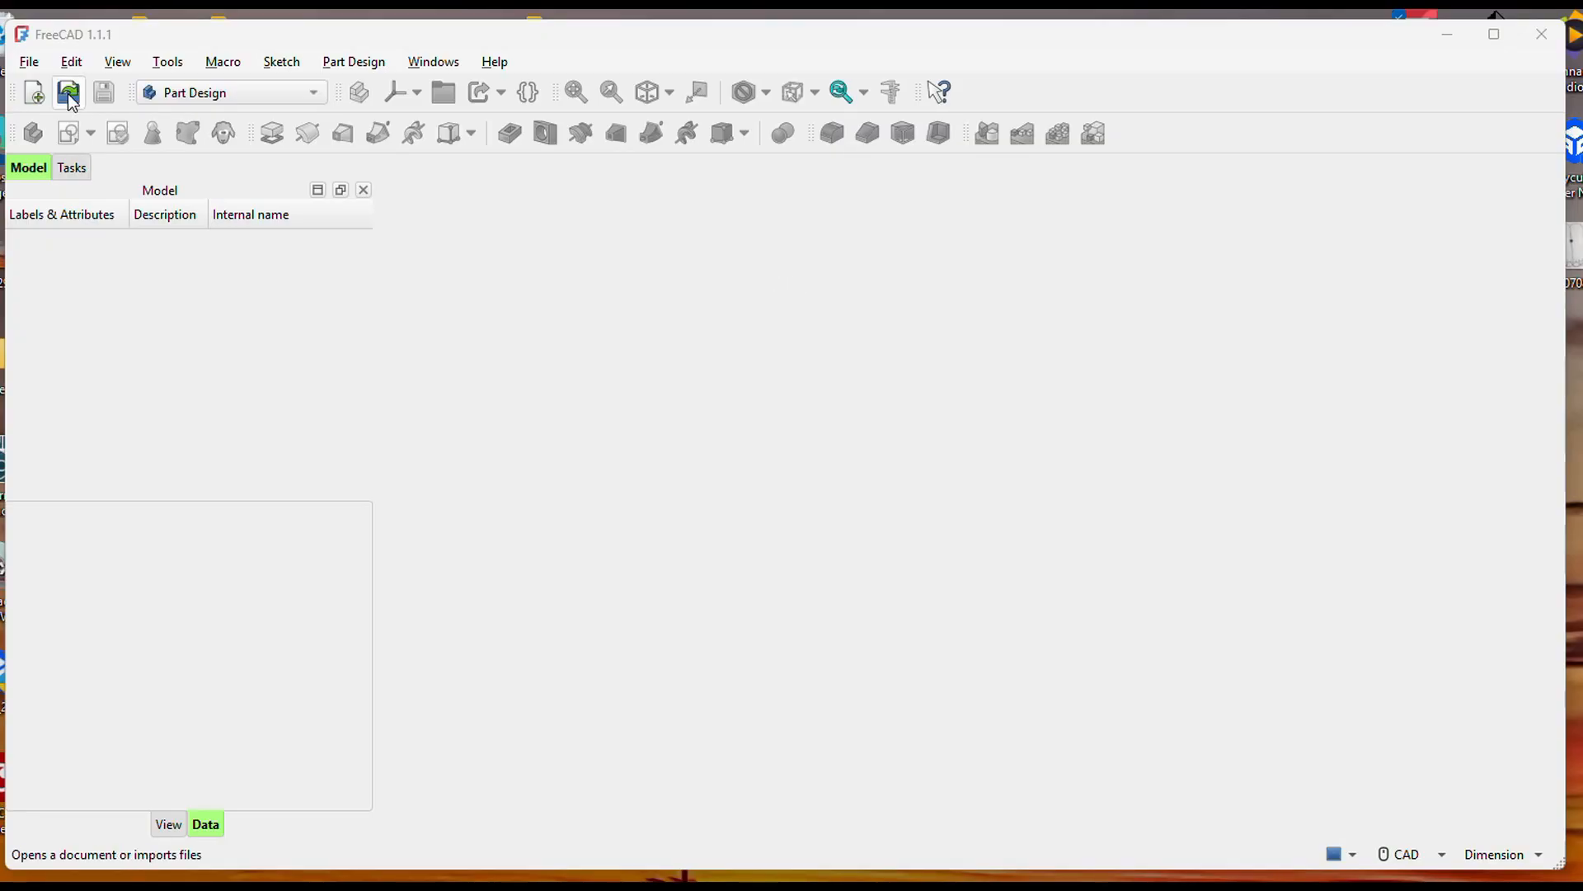
Create a new document and start a sketch on the XY plane.
click(31, 63)
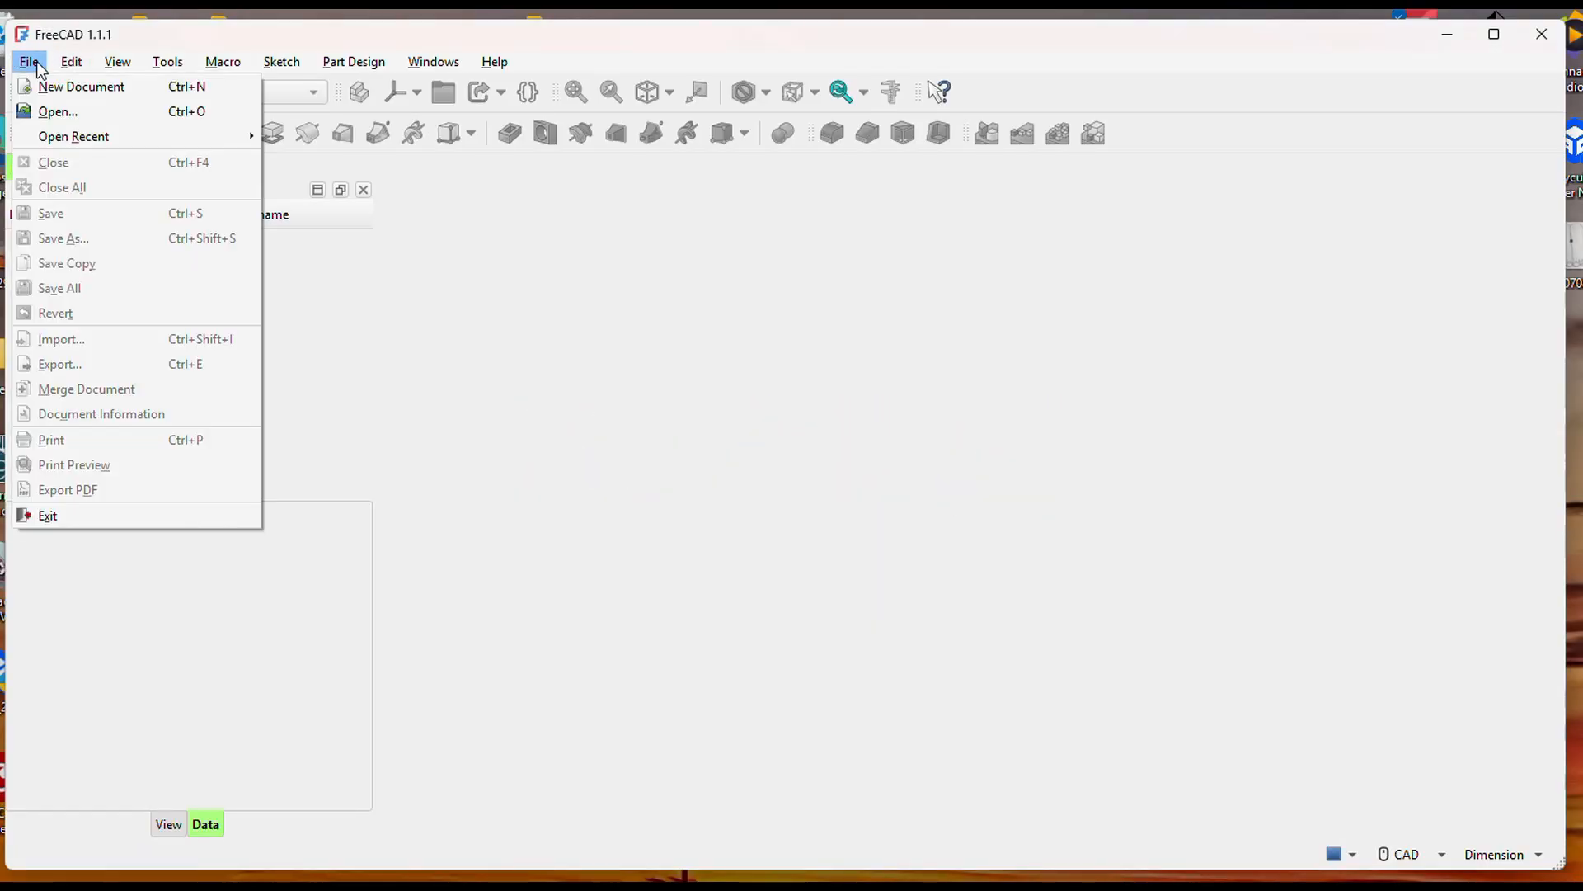
click(51, 88)
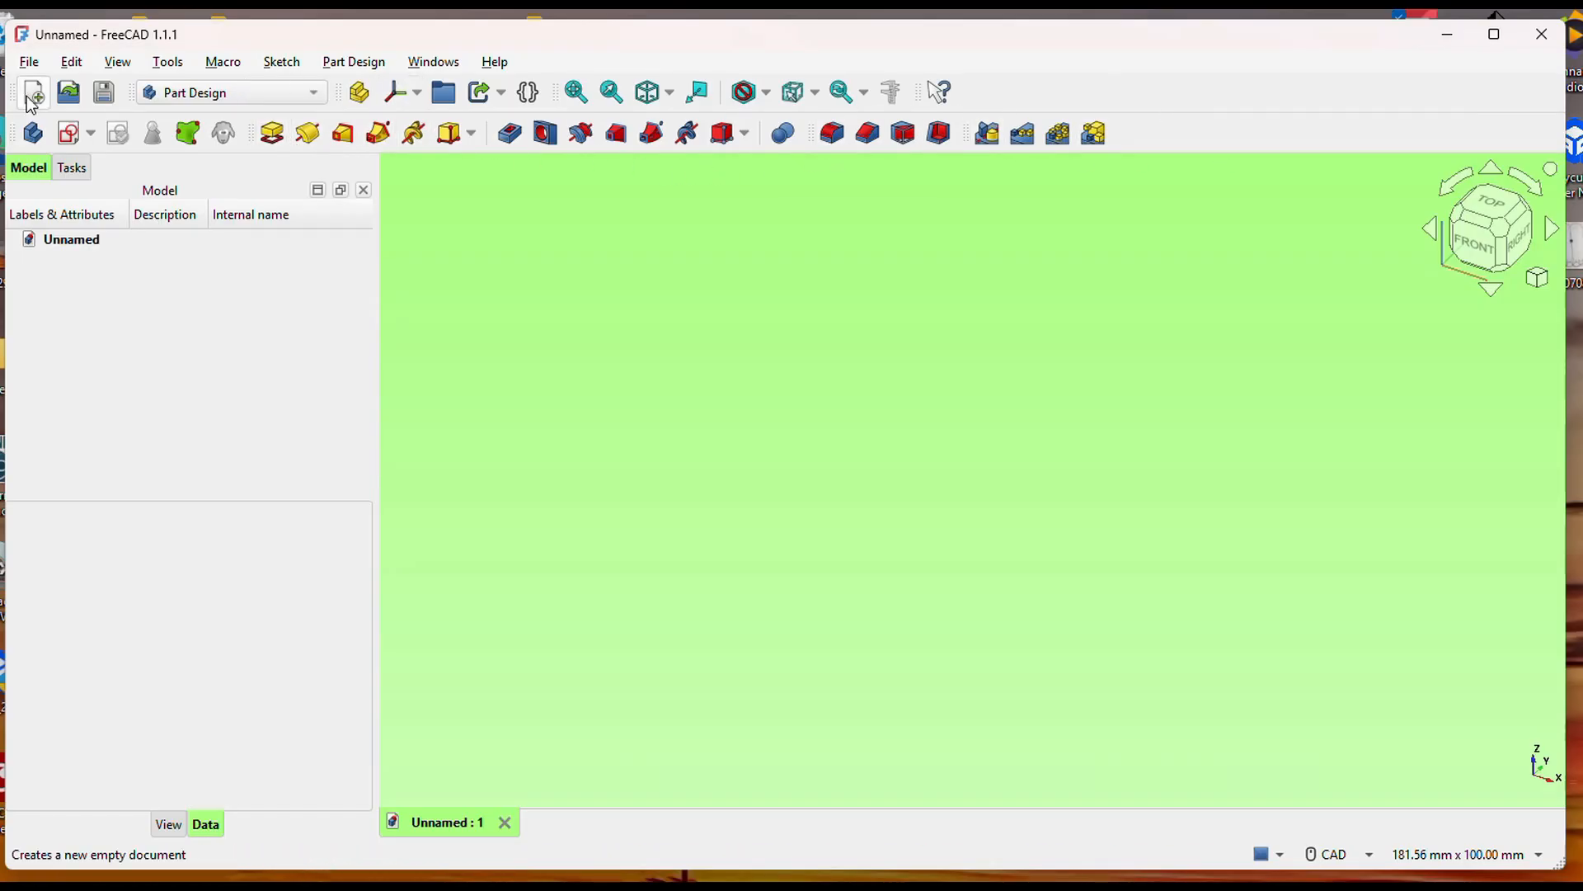
click(27, 247)
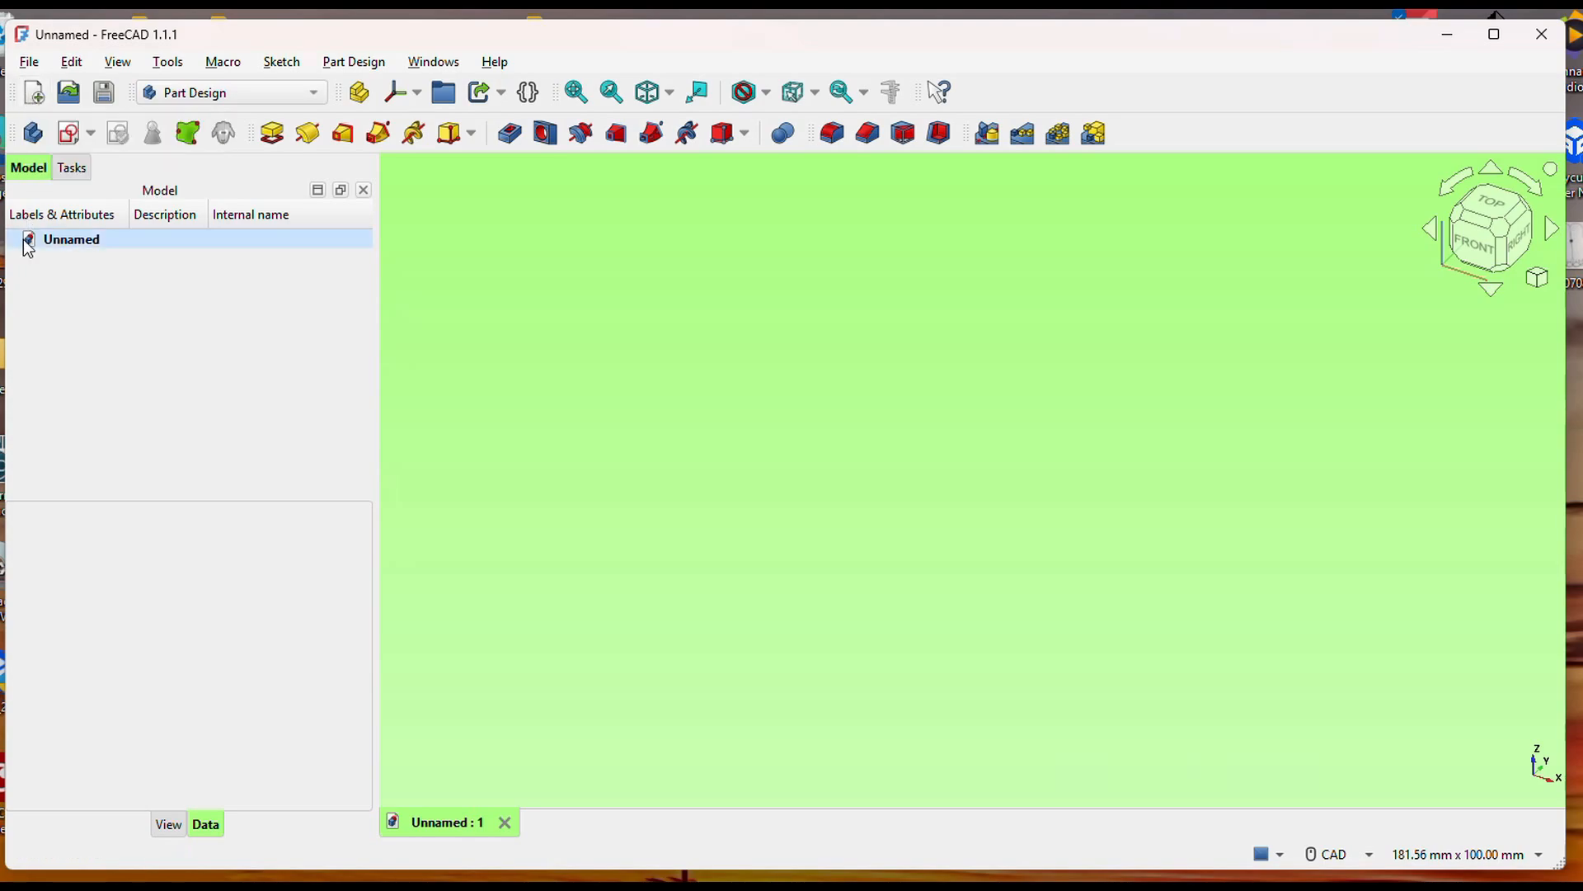
click(69, 133)
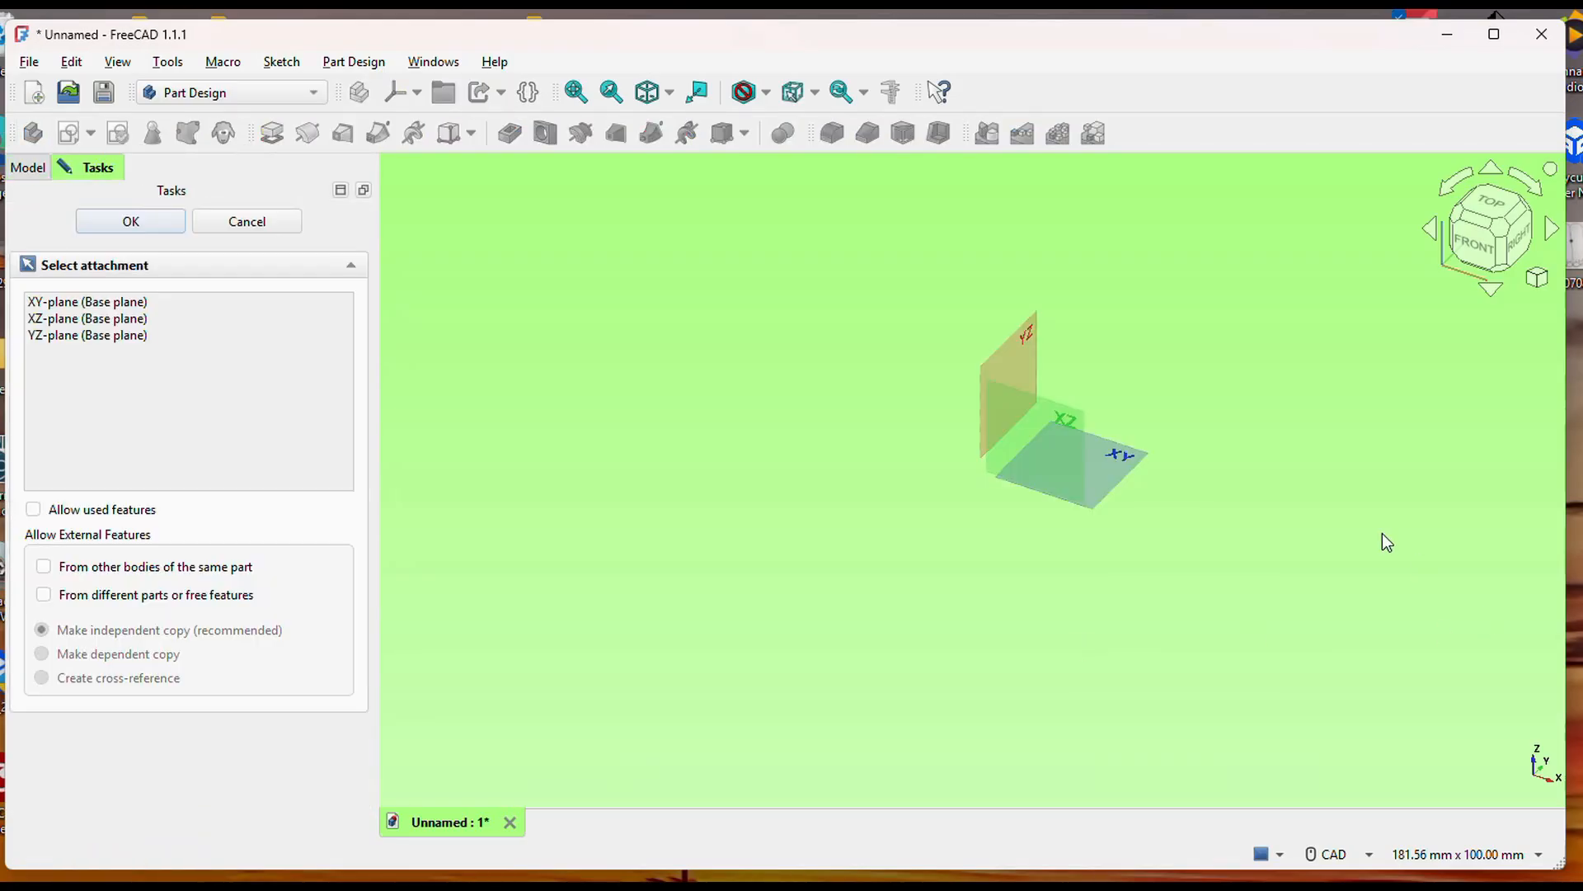
click(1127, 462)
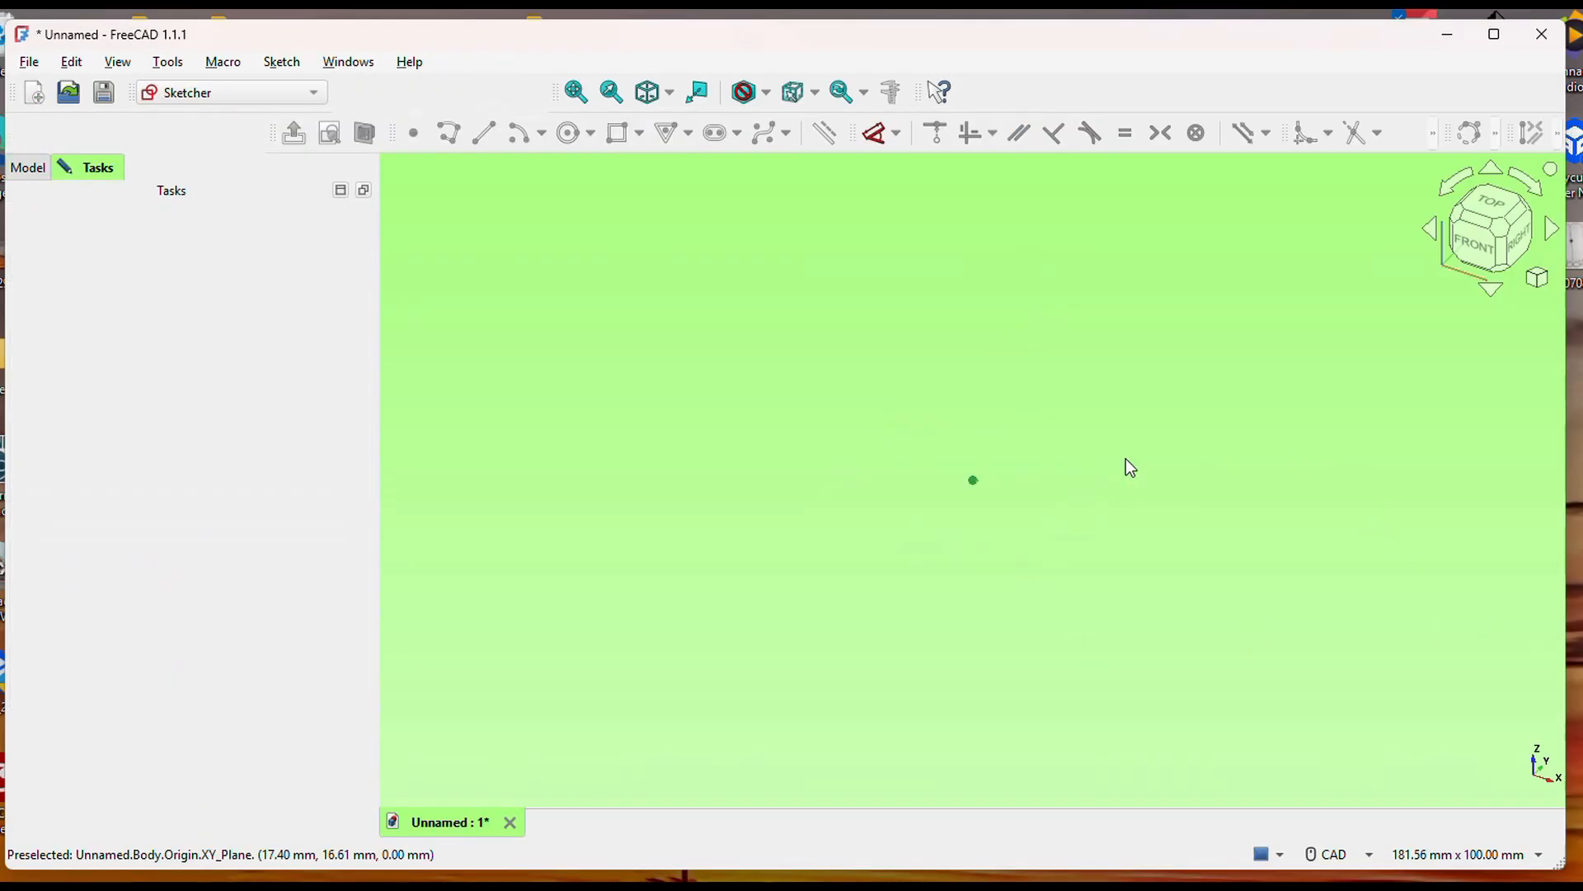
middle_drag(1134, 667, 1131, 692)
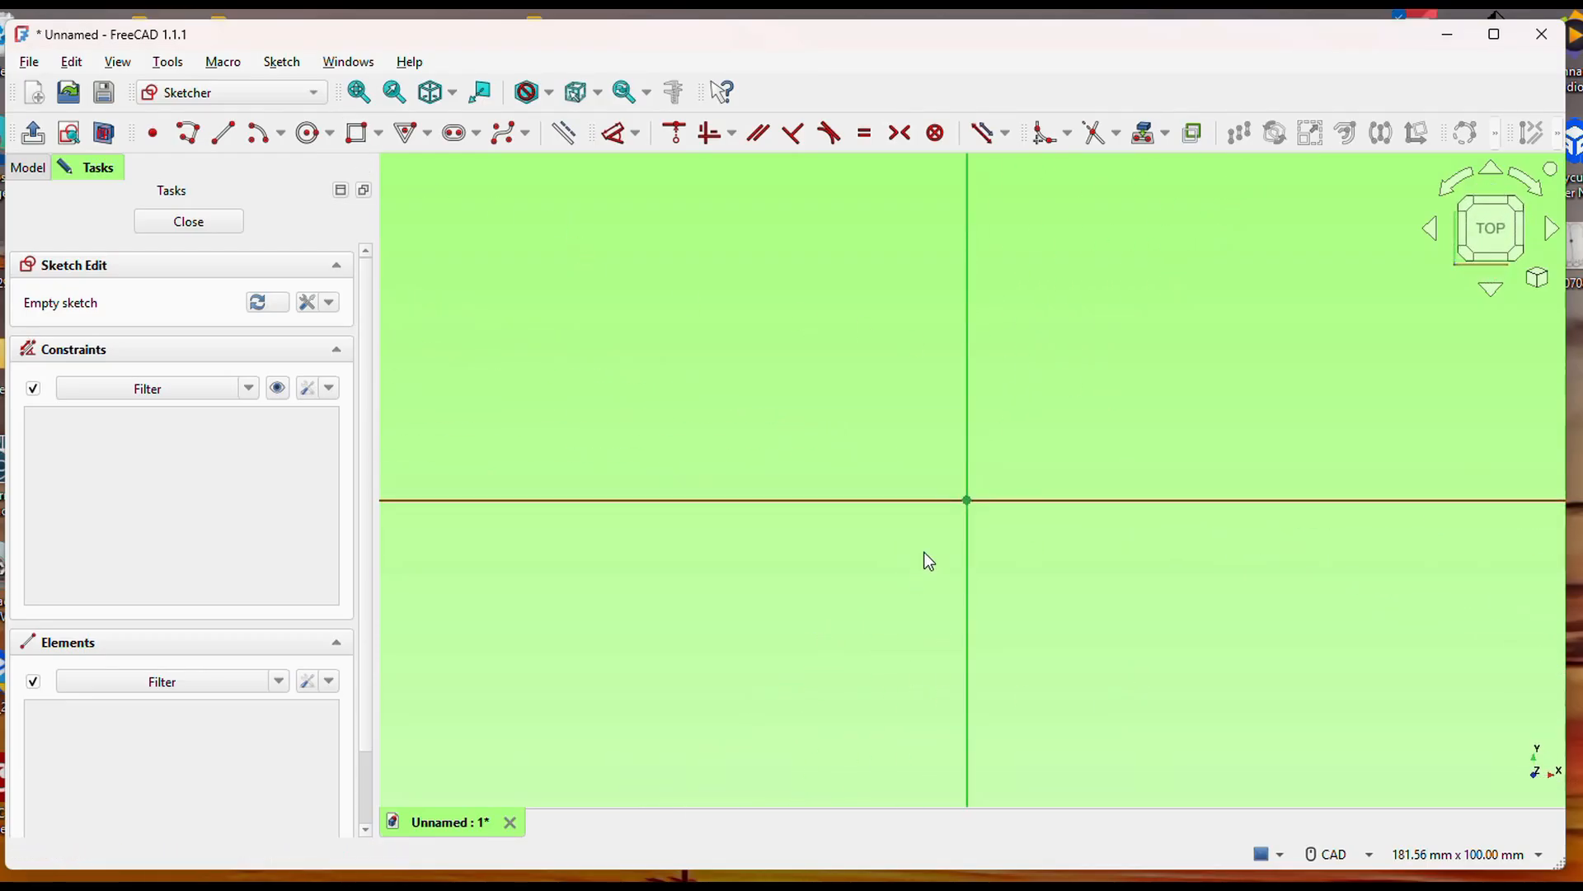
Sketch a rounded rectangle about 78 mm high around the origin, using corner, width and height mode.
click(380, 132)
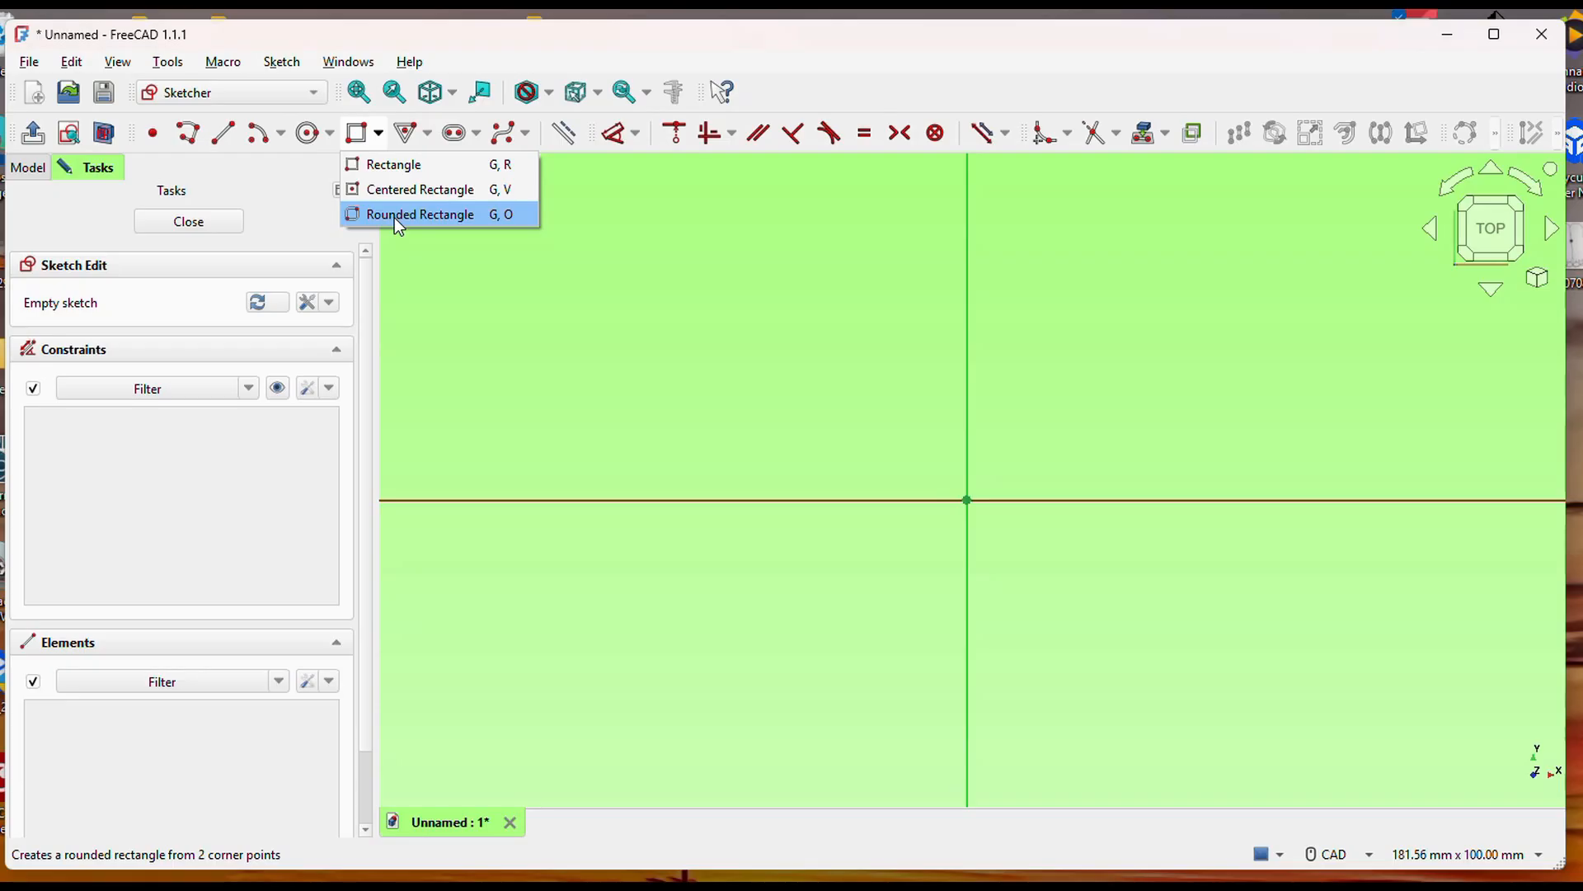
click(394, 218)
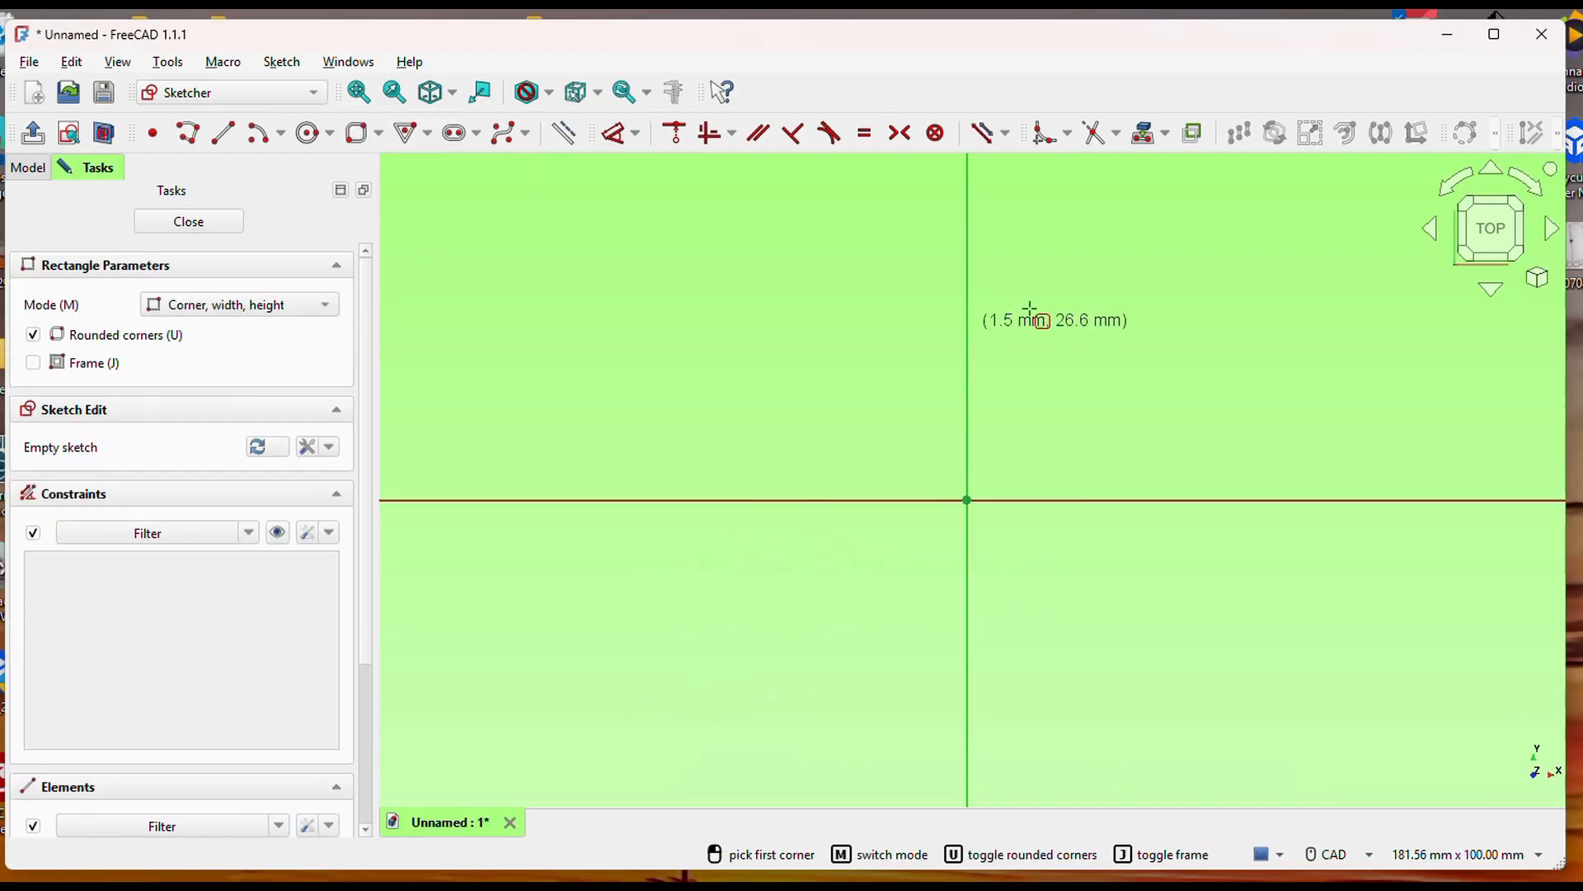
click(643, 703)
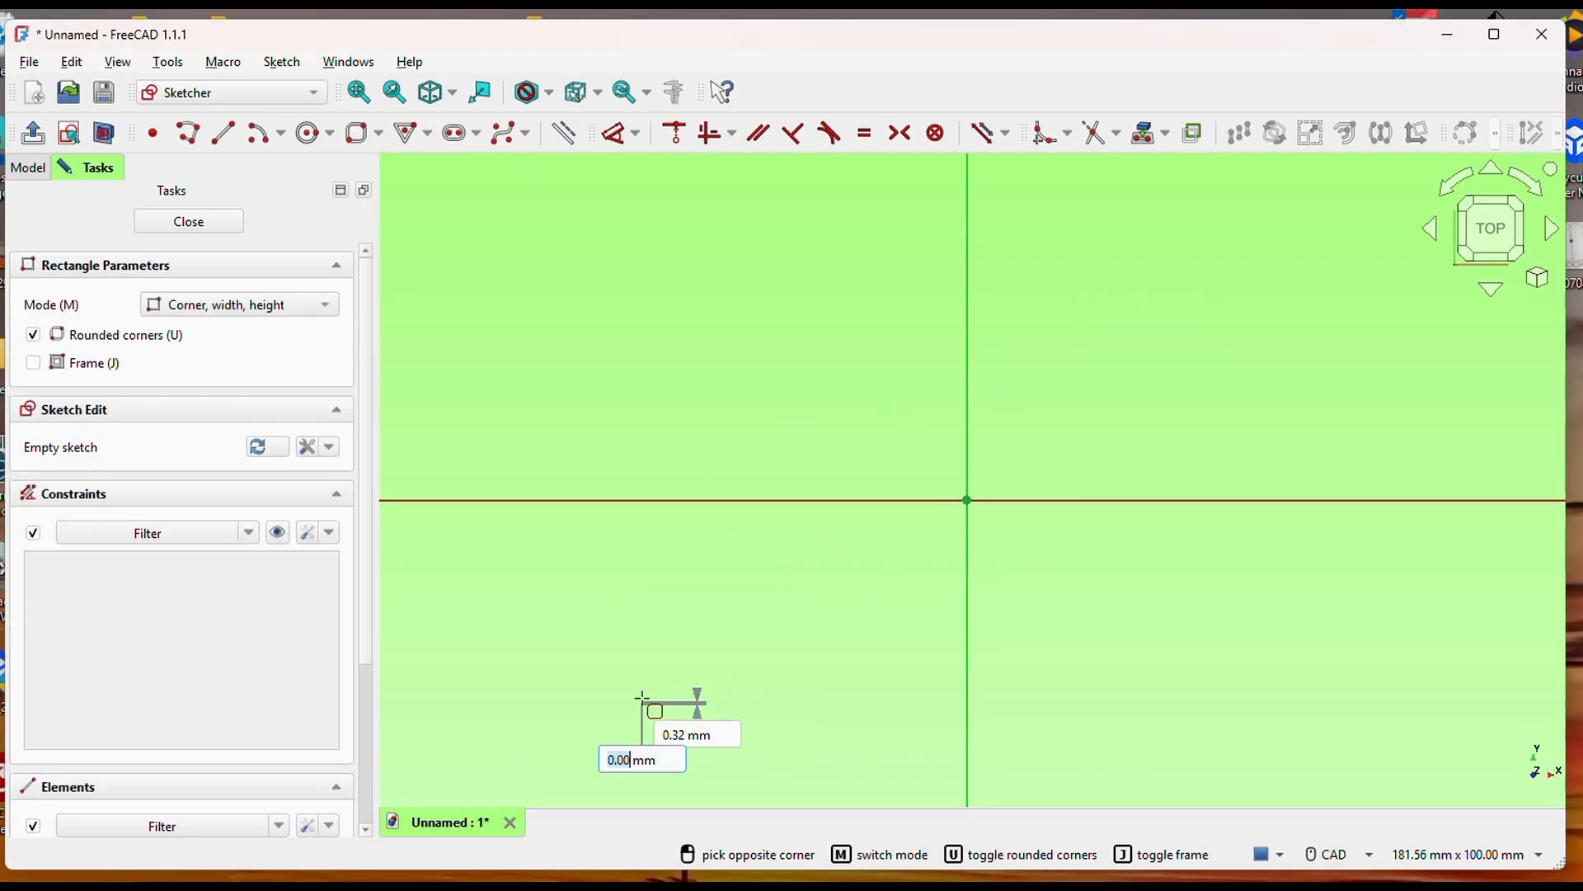
click(1300, 196)
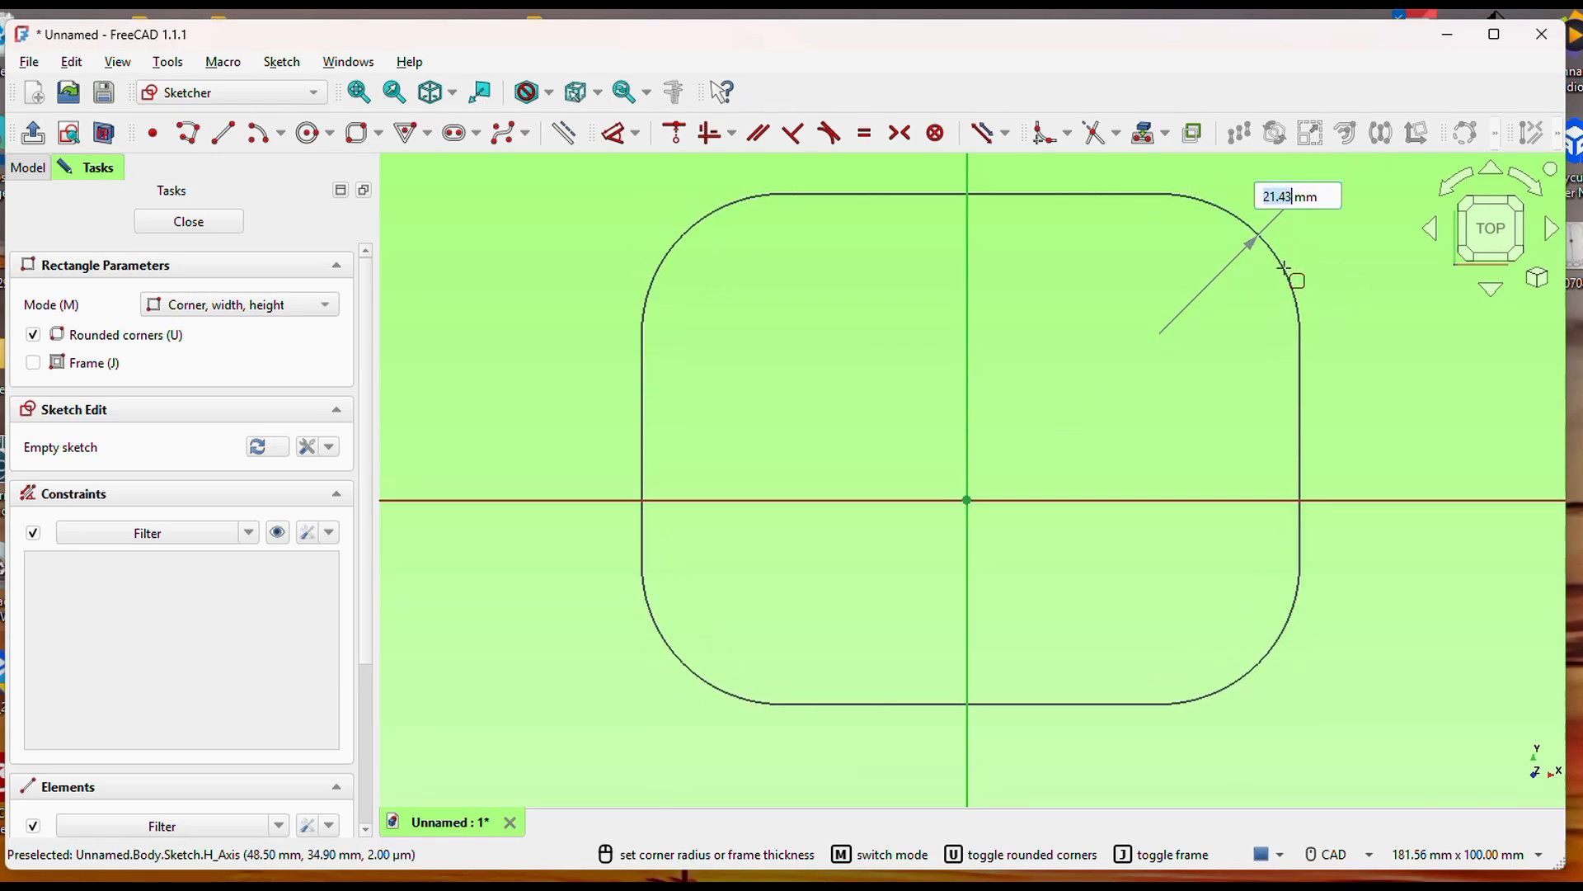
click(1298, 245)
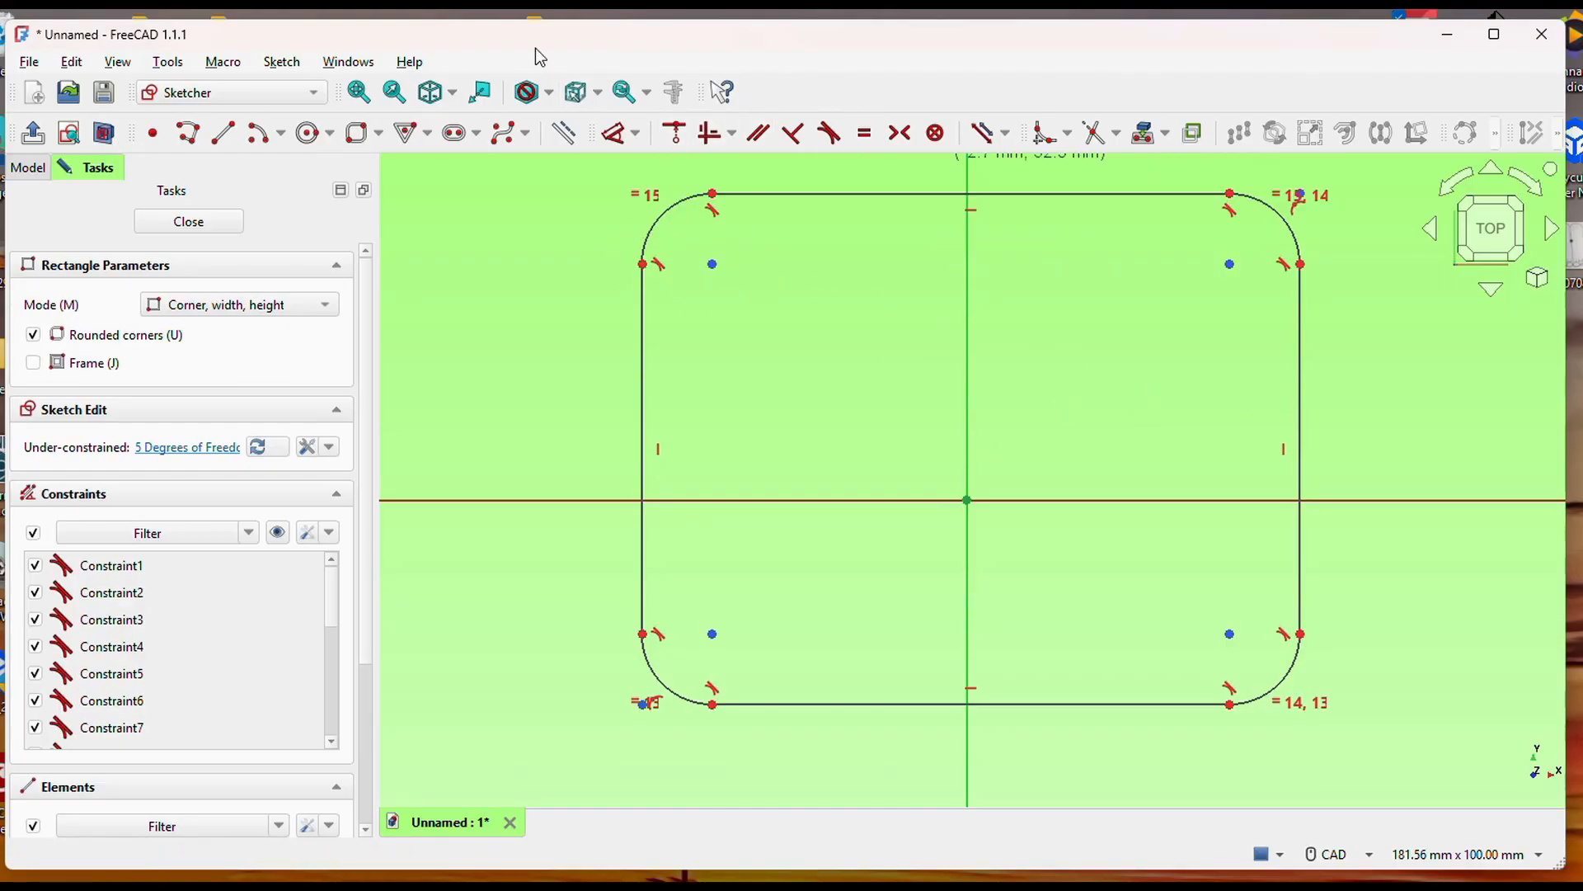
Dimension the vertical distance between the rectangle's lower and upper edges as 100 mm.
click(618, 136)
click(619, 136)
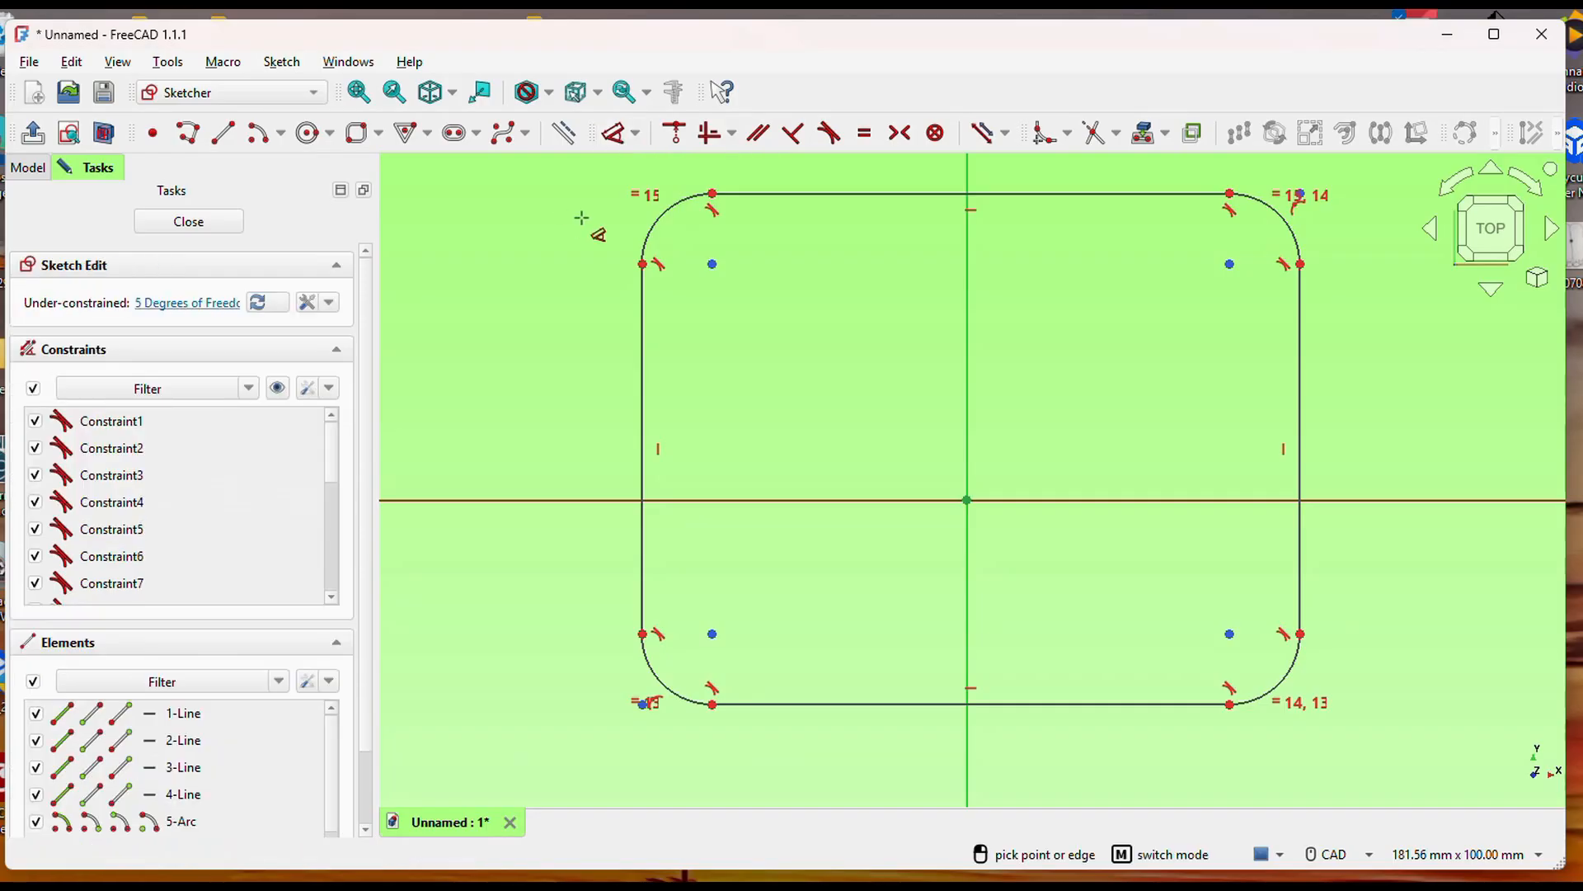
click(889, 718)
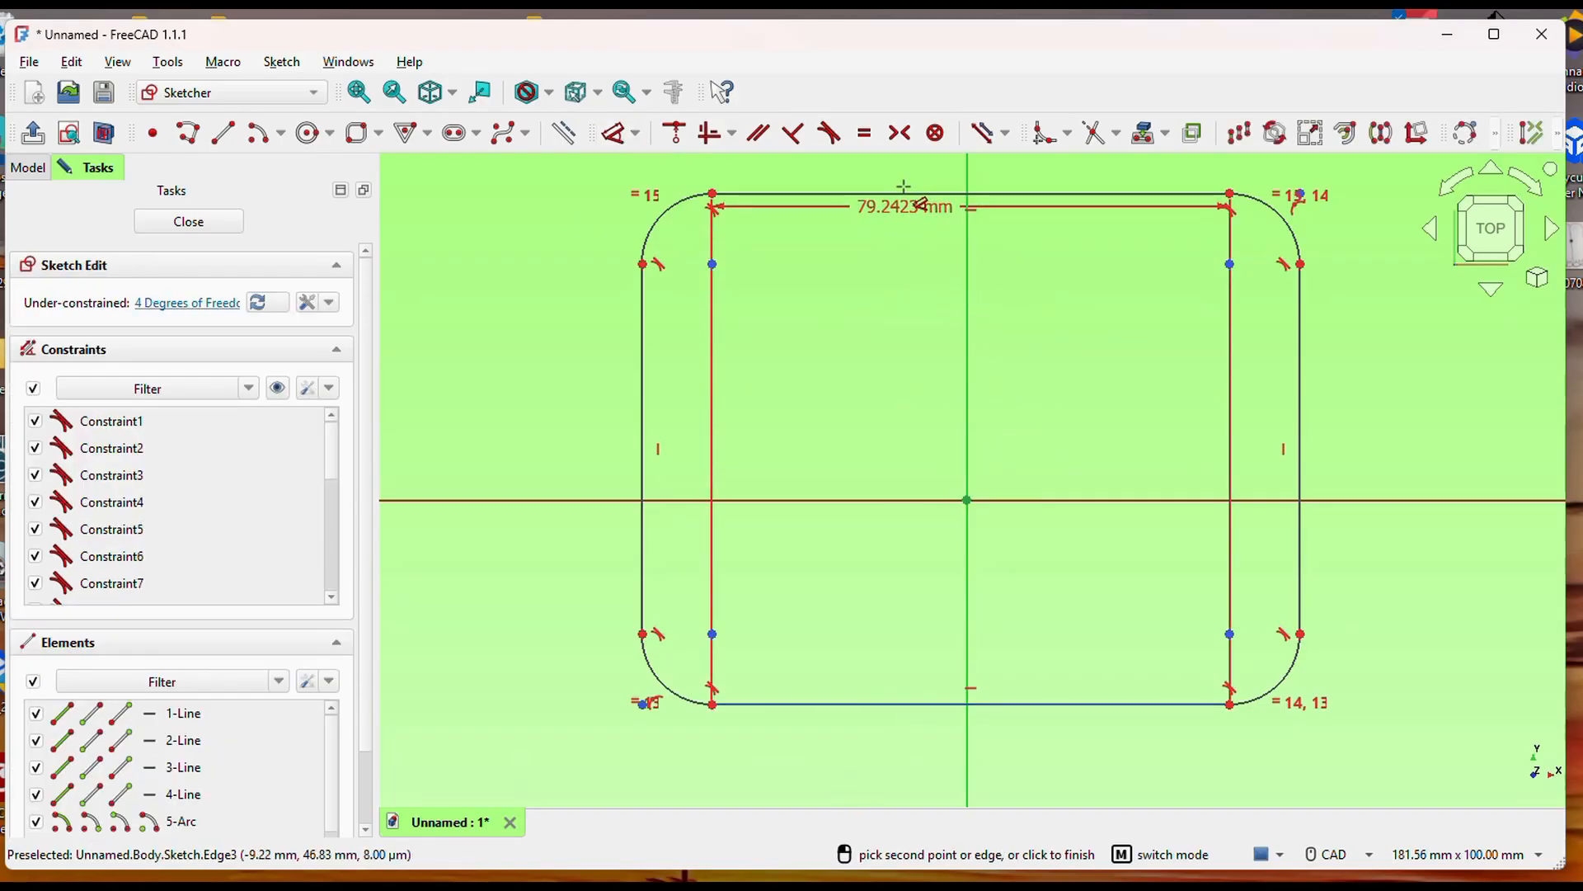
click(904, 193)
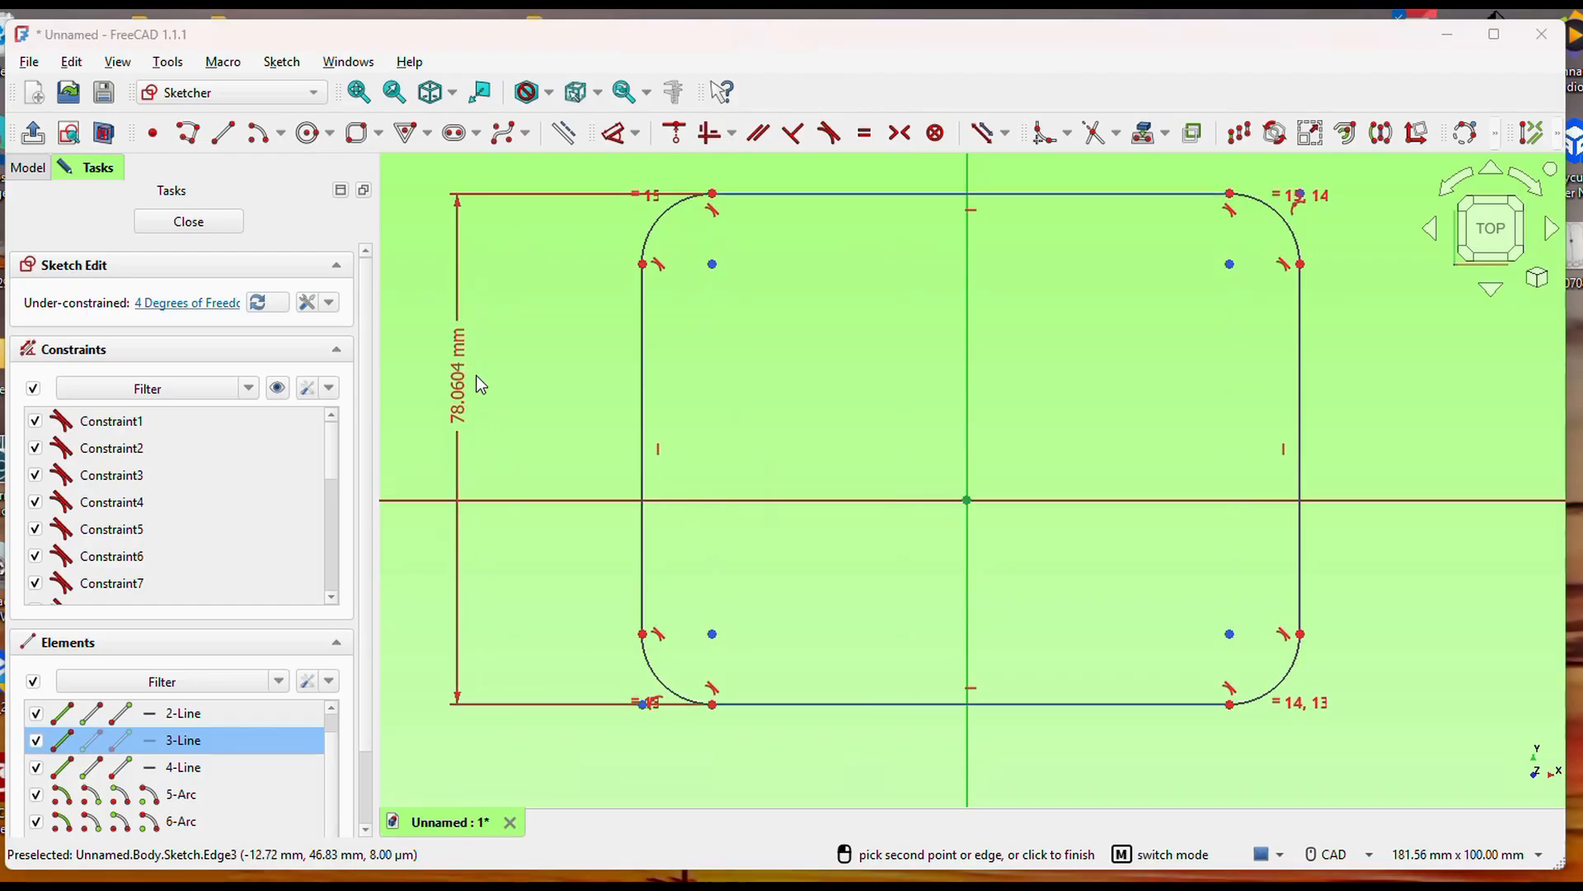
click(477, 376)
text(100)
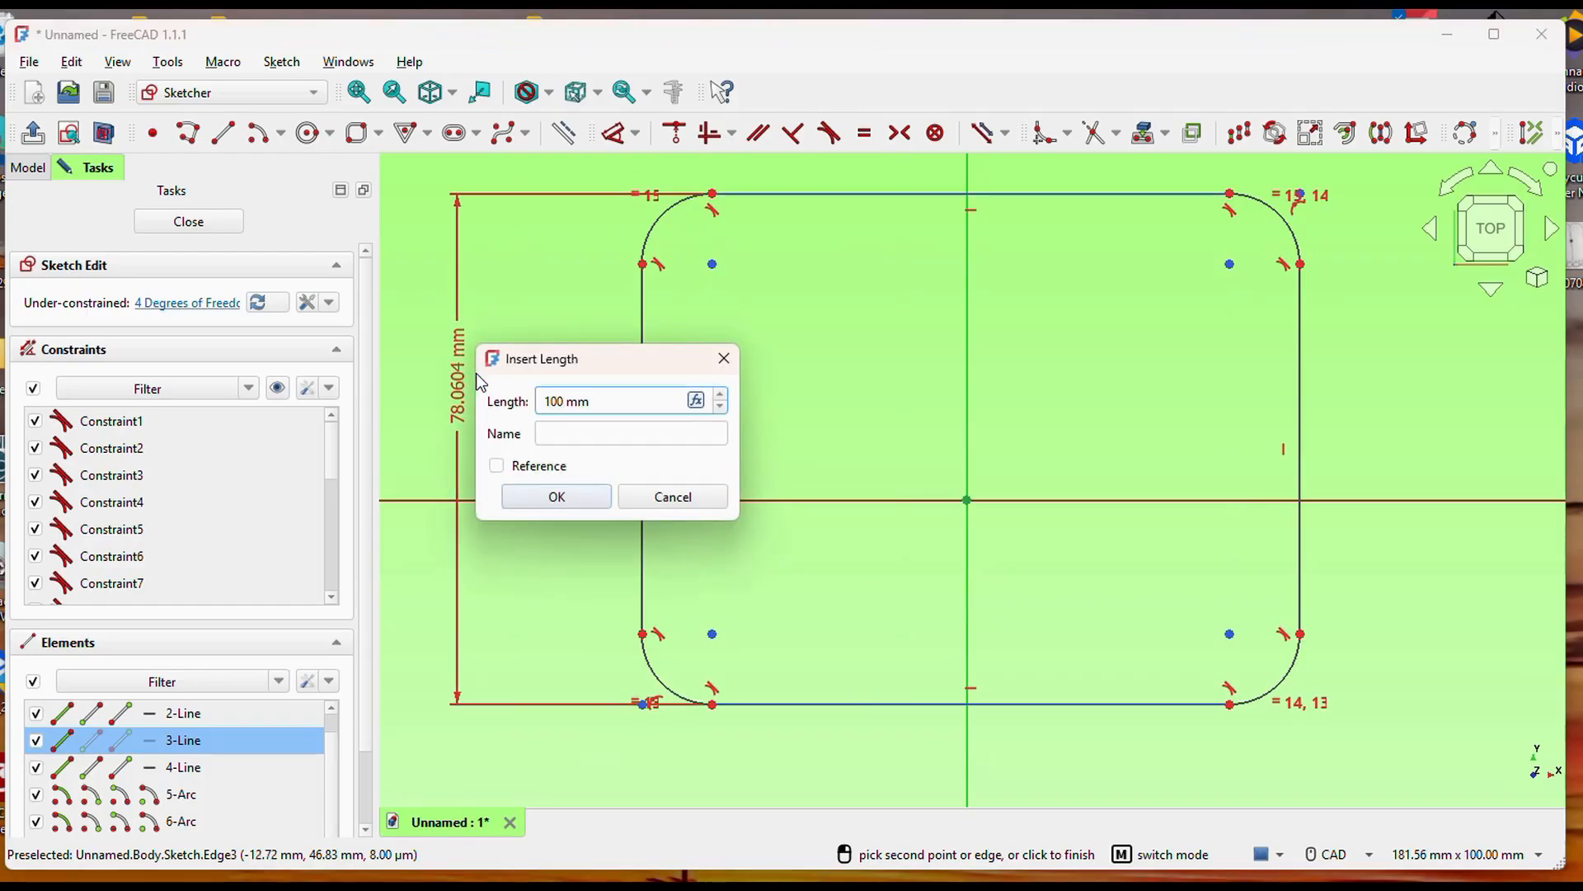
click(593, 497)
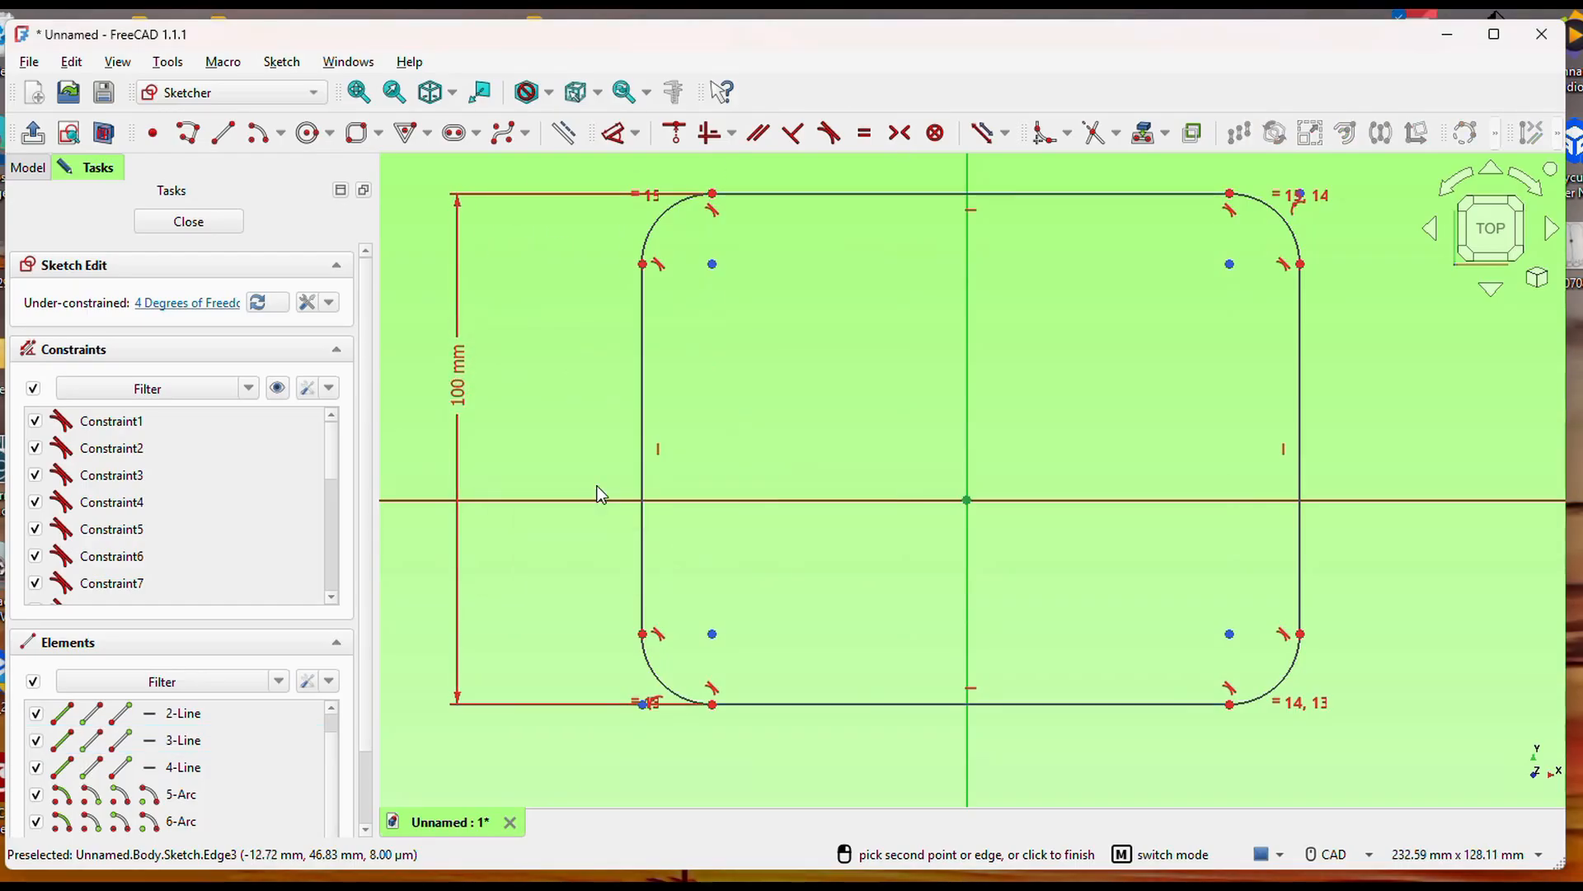
Dimension the horizontal distance between the rectangle's two vertical sides as 100 mm.
click(642, 381)
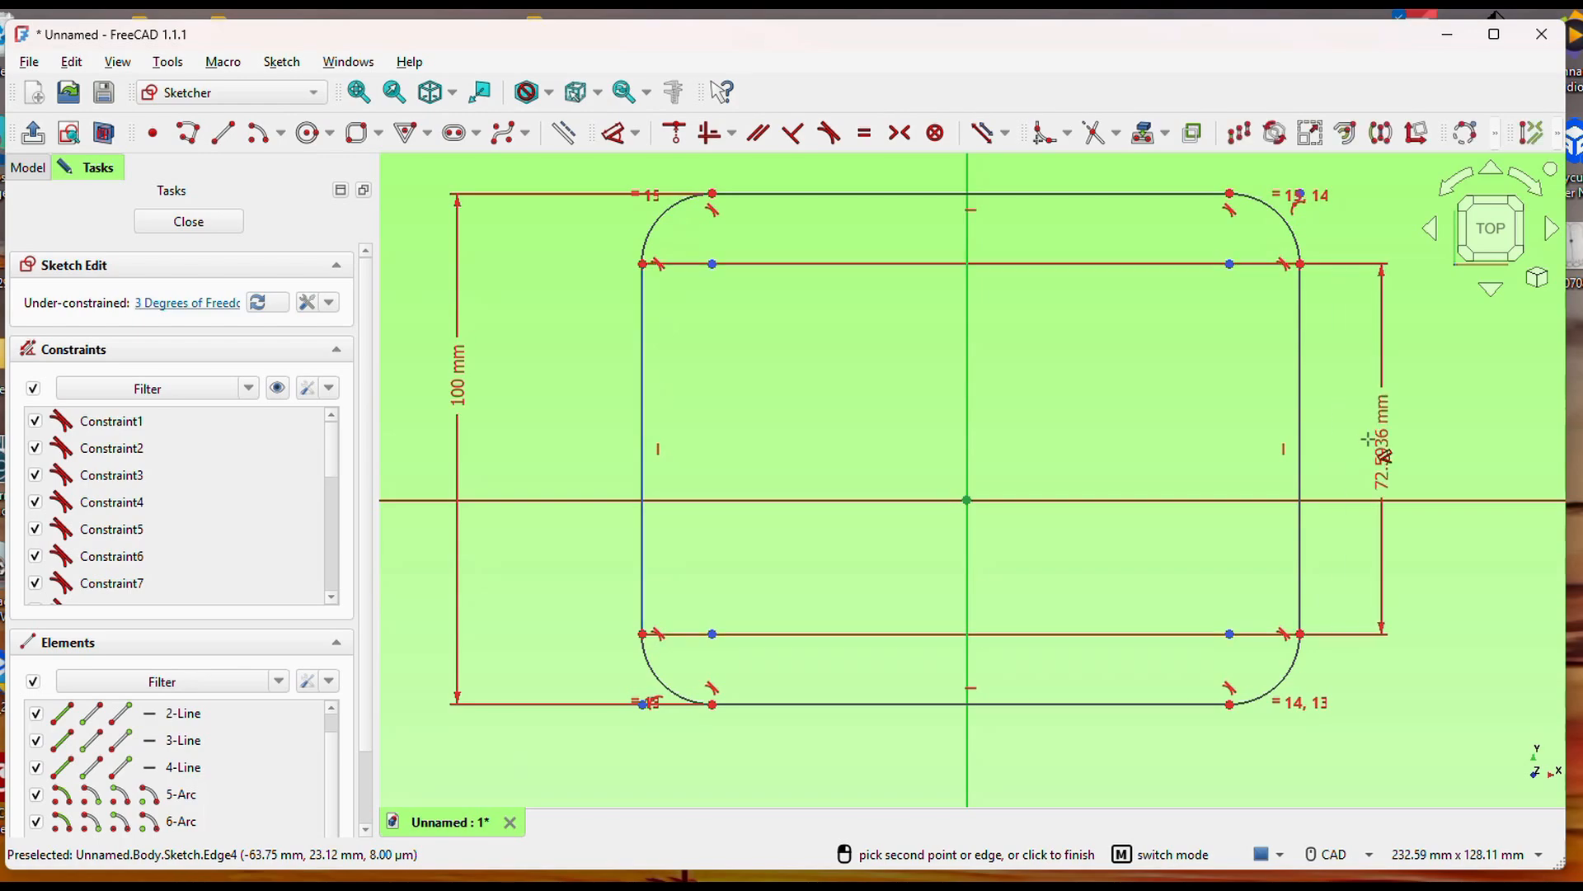
click(1301, 375)
click(1208, 371)
text(100)
click(1288, 496)
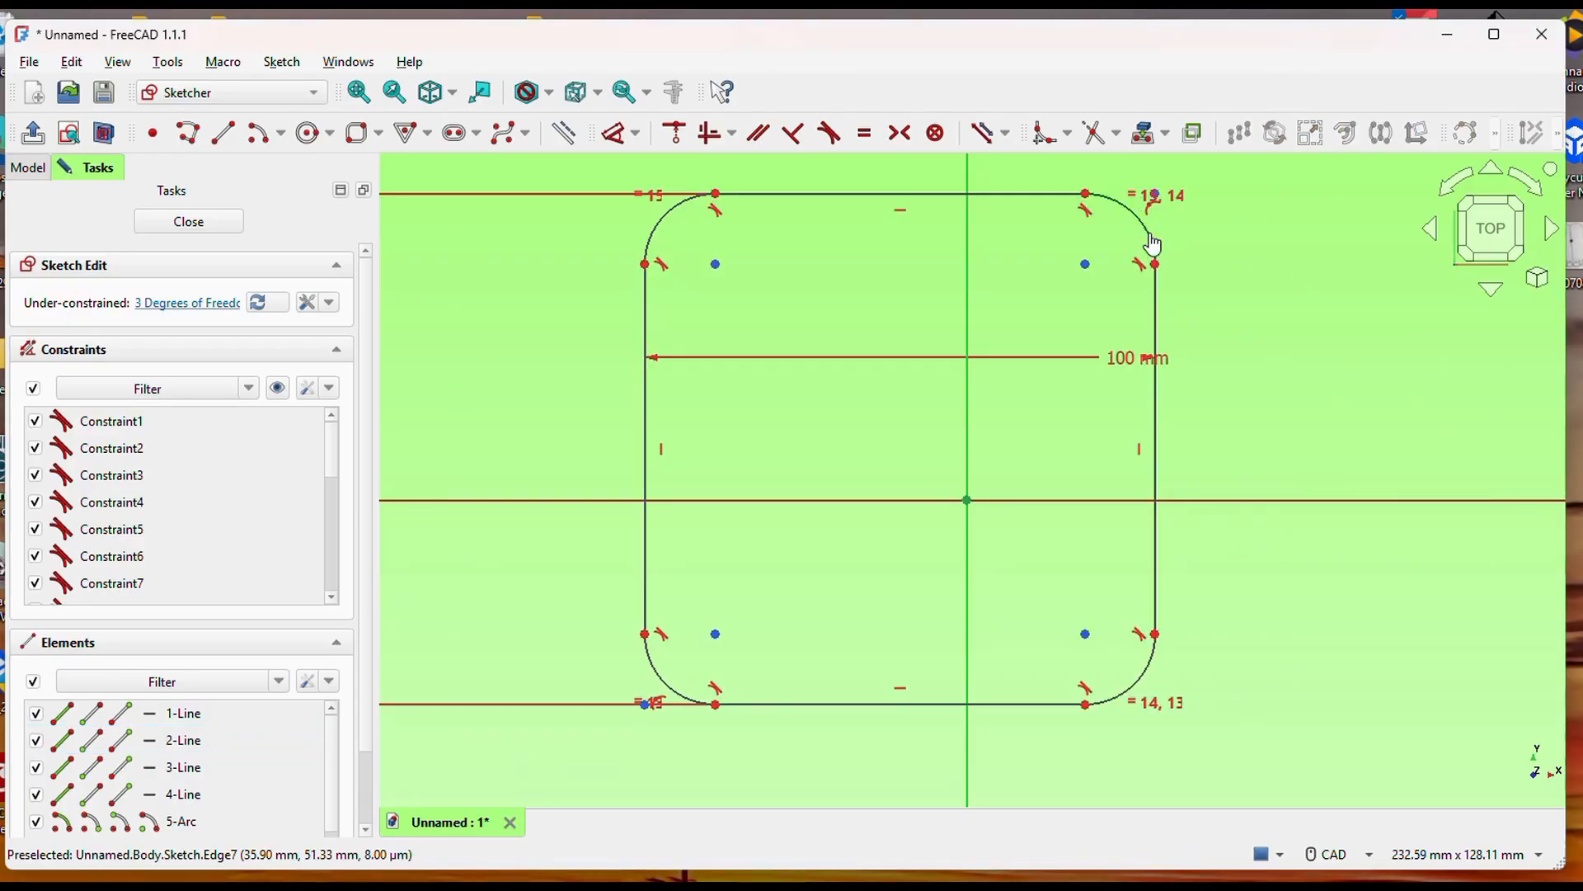
Set the radius of the rectangle's upper-right corner arc to 2 mm and leave the sketch.
click(1151, 228)
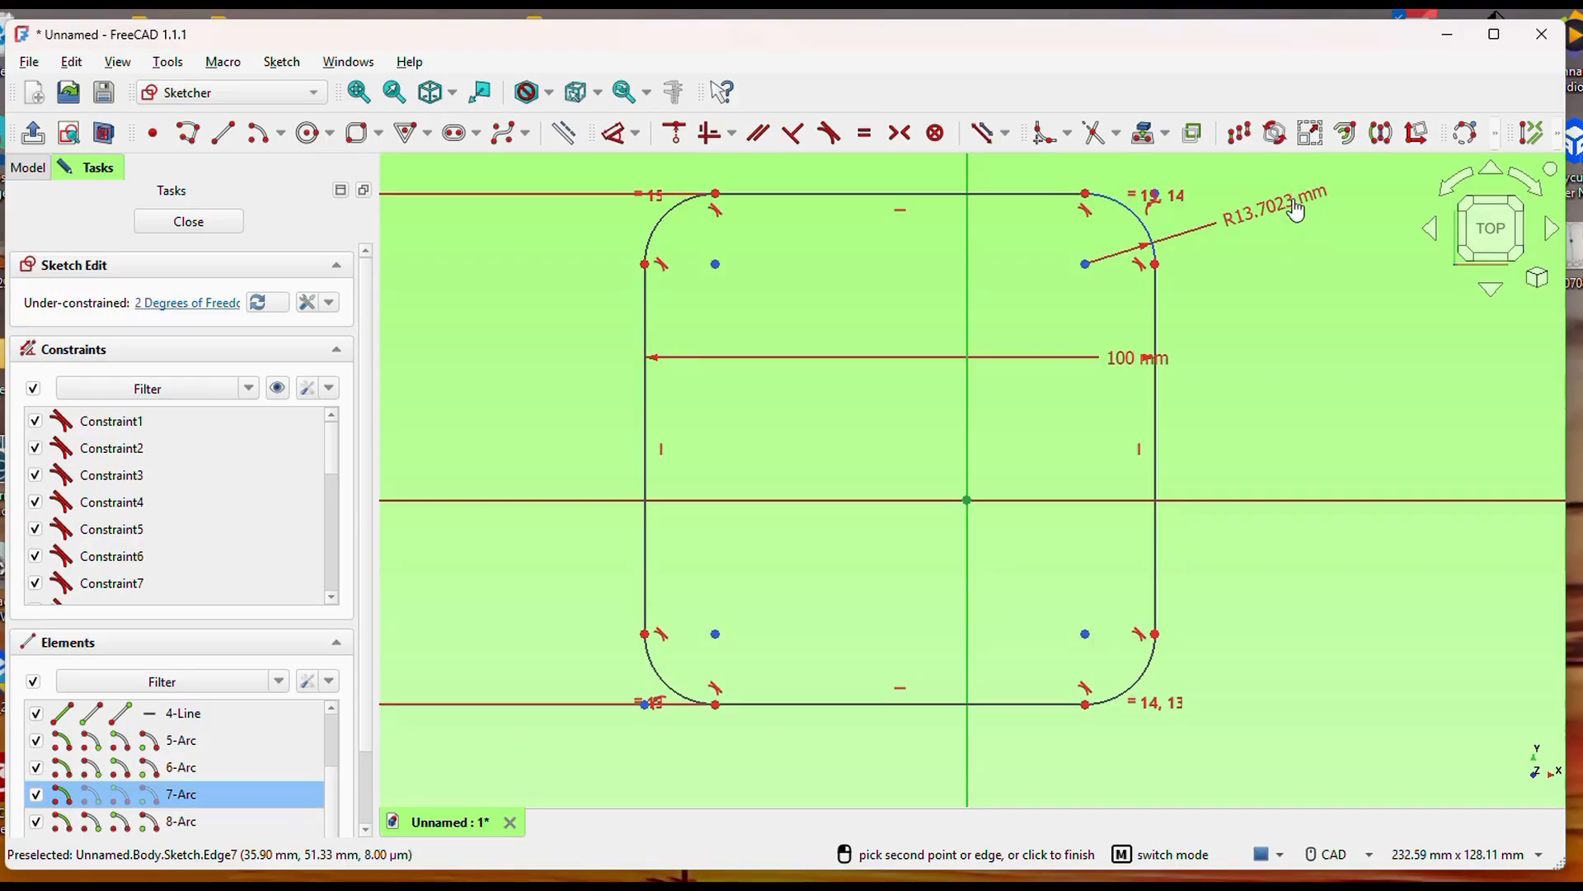
click(1295, 206)
text(2)
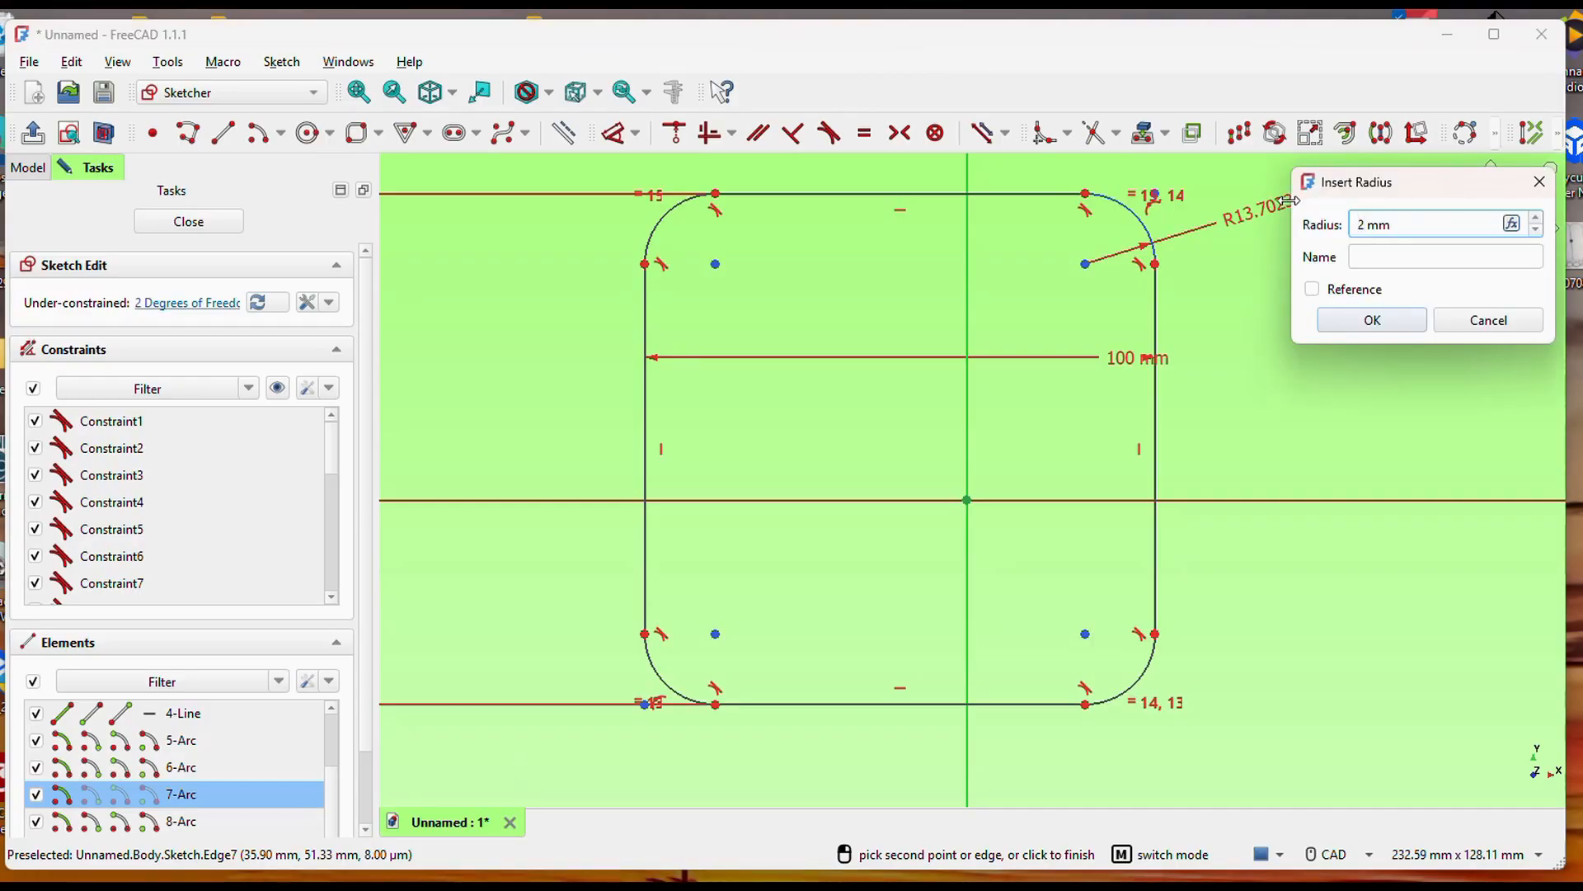
click(1349, 323)
scroll(1305, 374, down, 1)
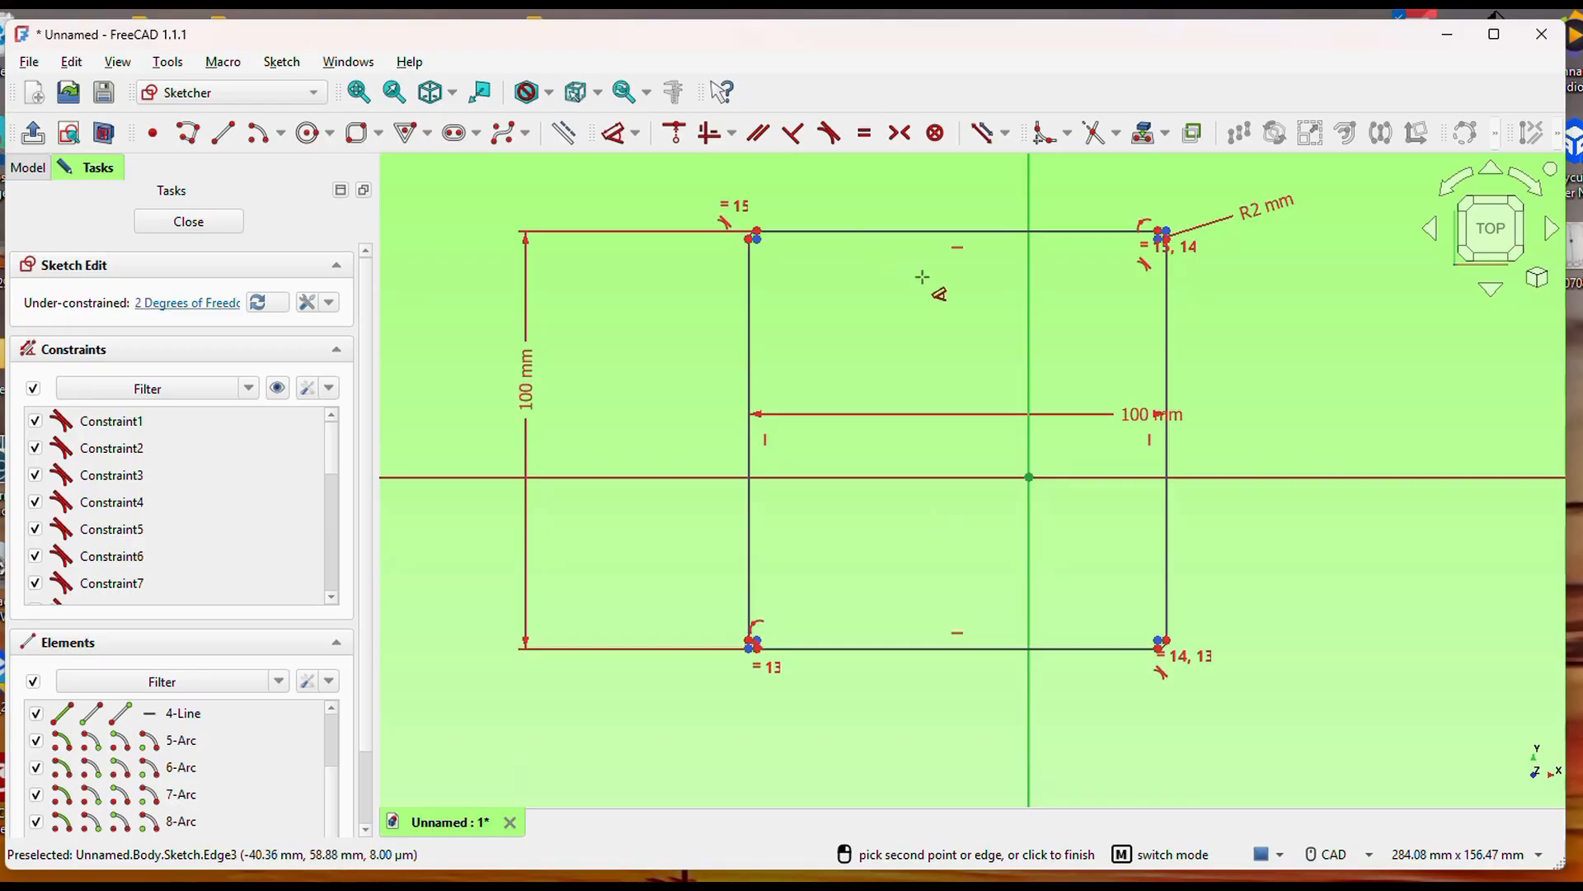
click(35, 133)
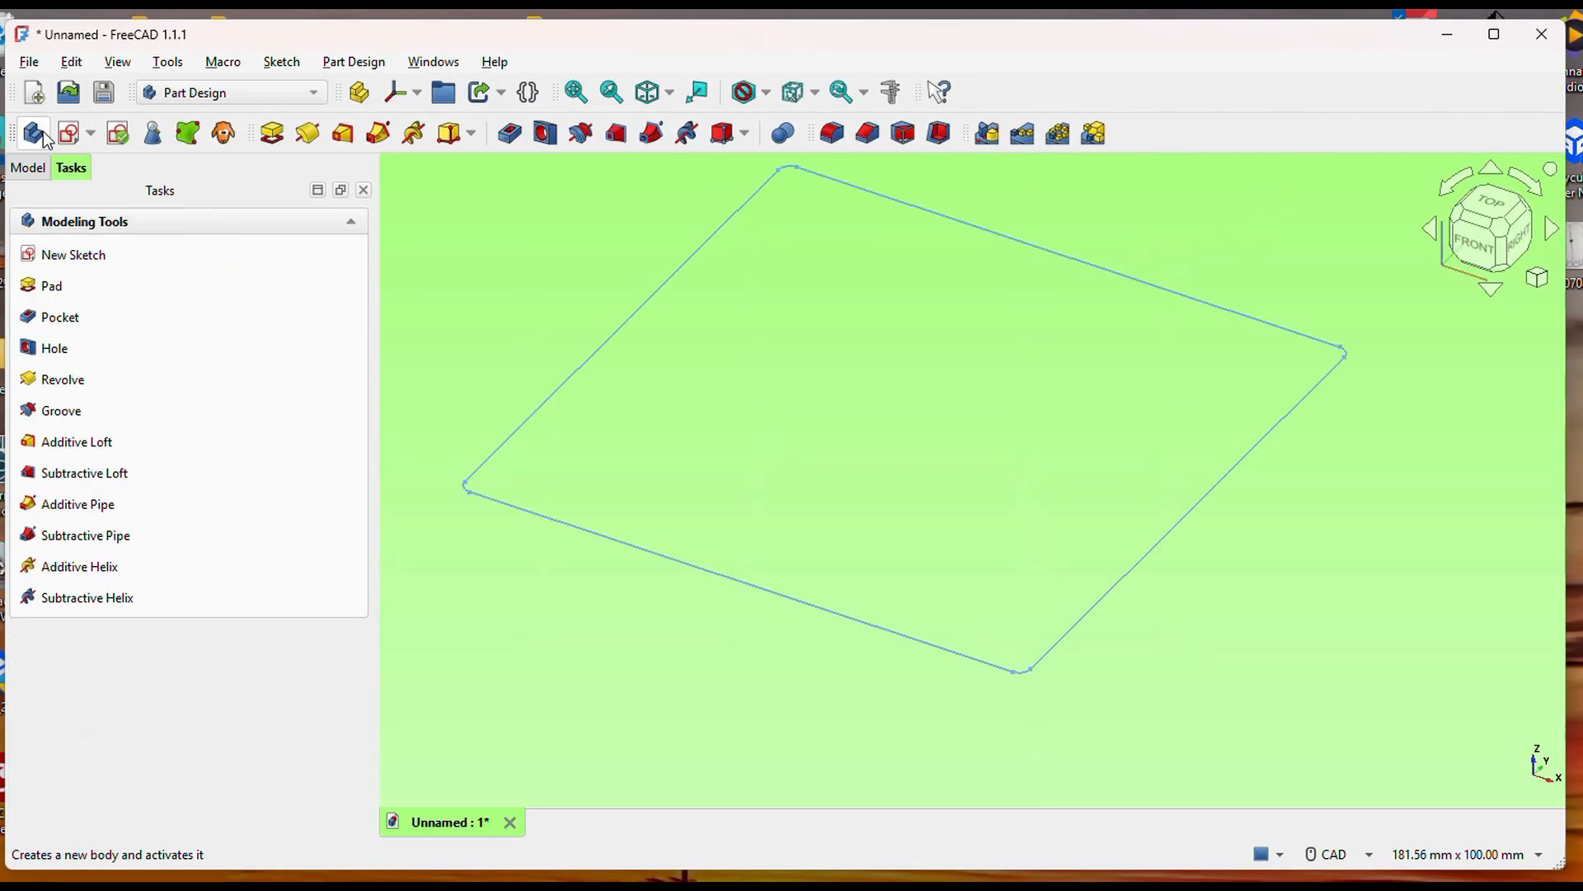
Pad the rounded square sketch one-sided to a length of 45 mm.
click(275, 133)
middle_drag(1253, 558, 1275, 633)
drag(268, 381, 190, 377)
text(45)
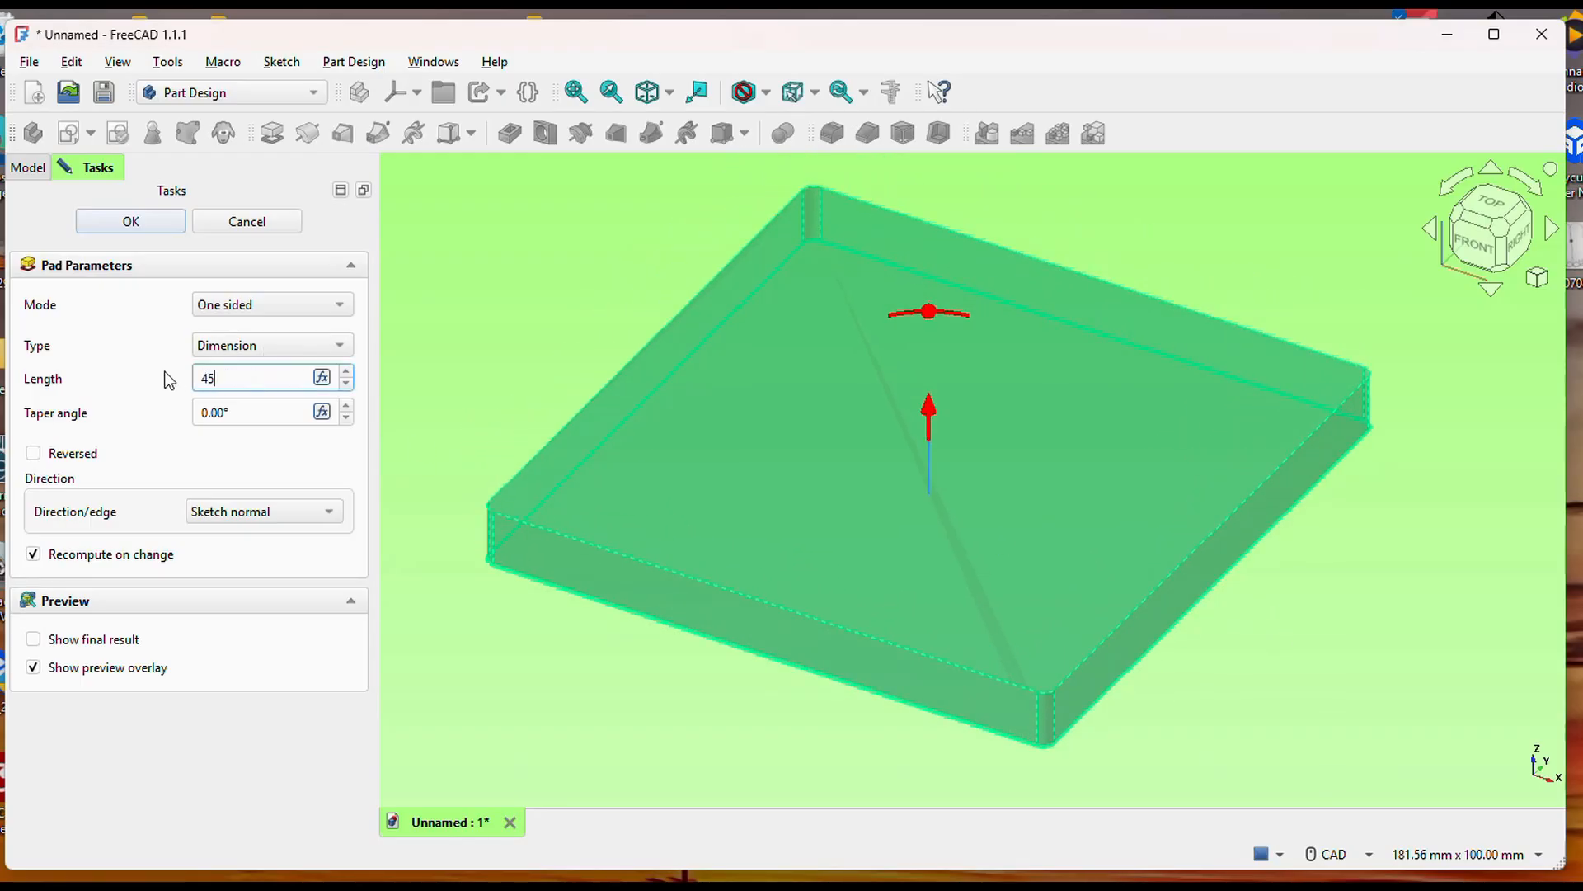
click(130, 221)
scroll(1261, 713, down, 1)
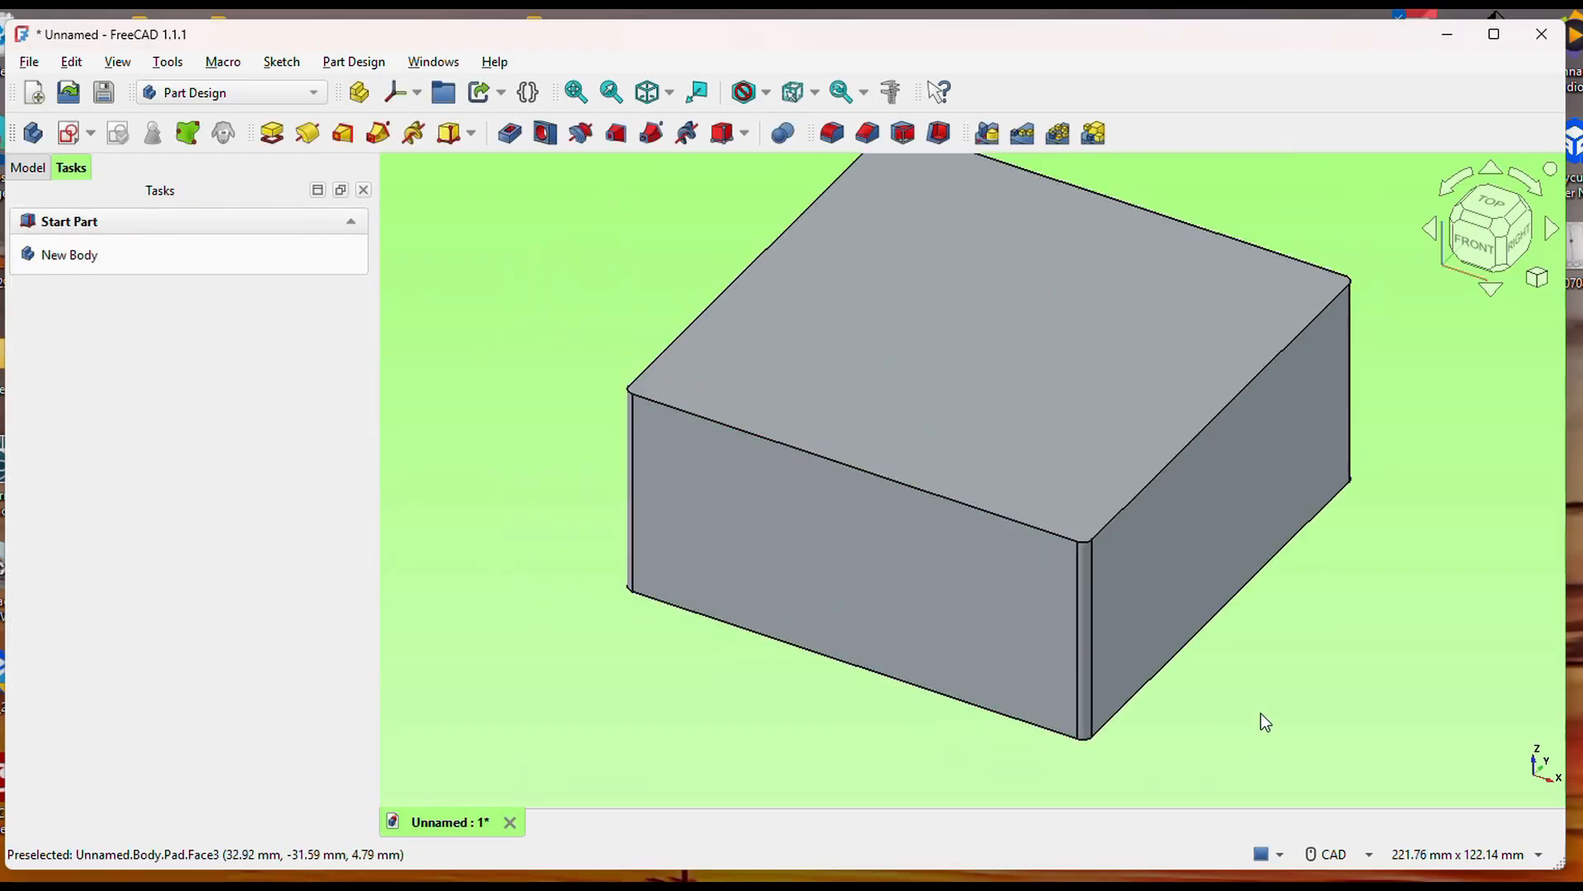
Fillet the block's bottom outline, picked by its front bottom edge, with a 1 mm radius.
middle_drag(1154, 762, 1112, 686)
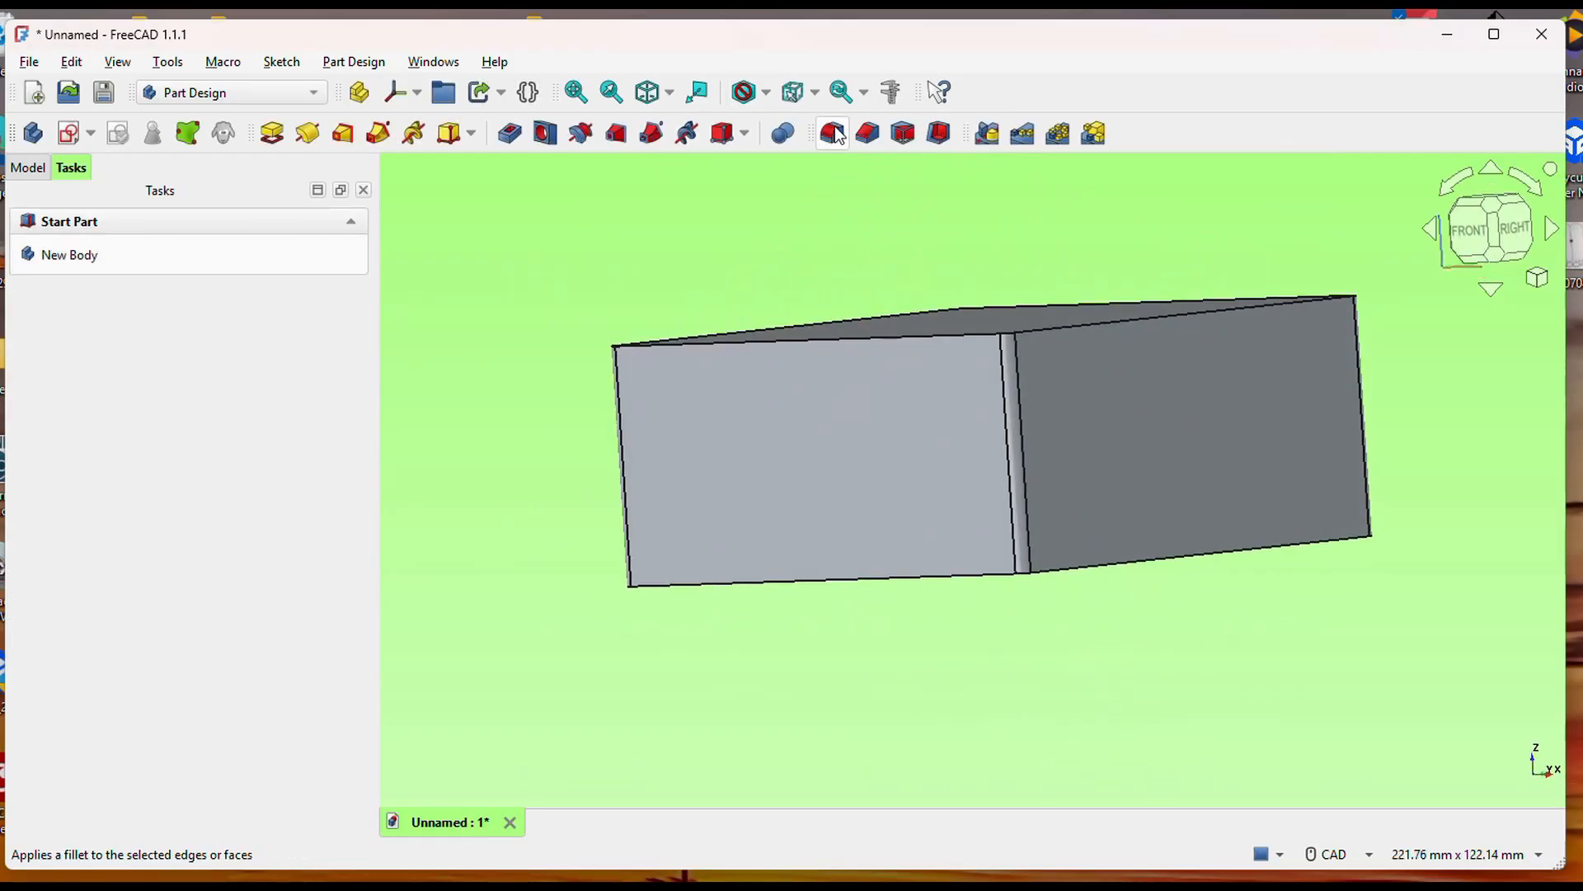
click(981, 575)
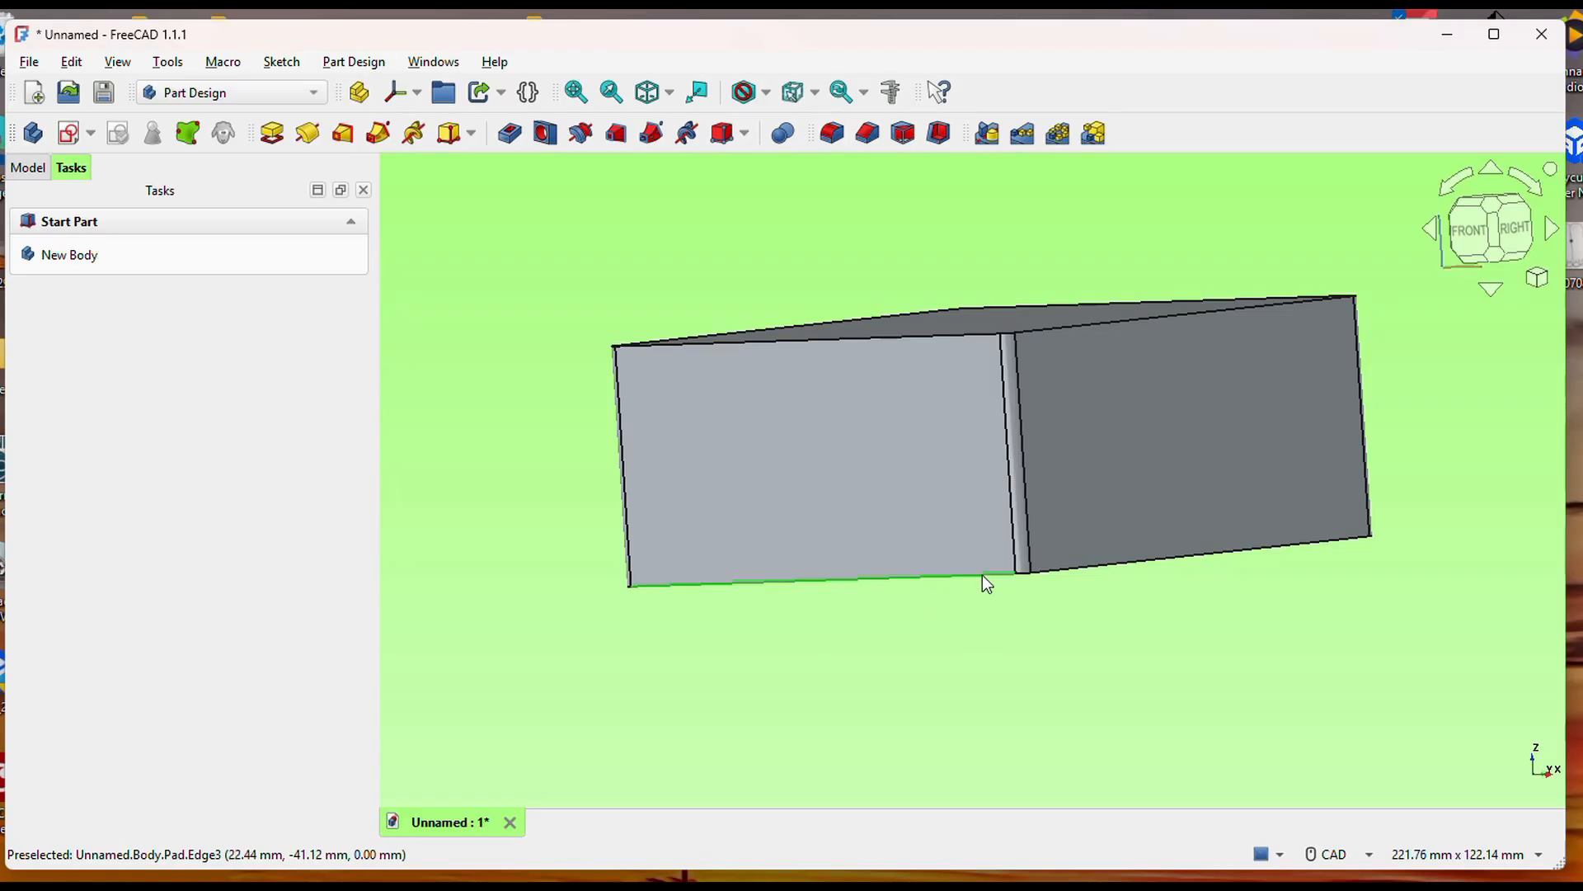
click(833, 132)
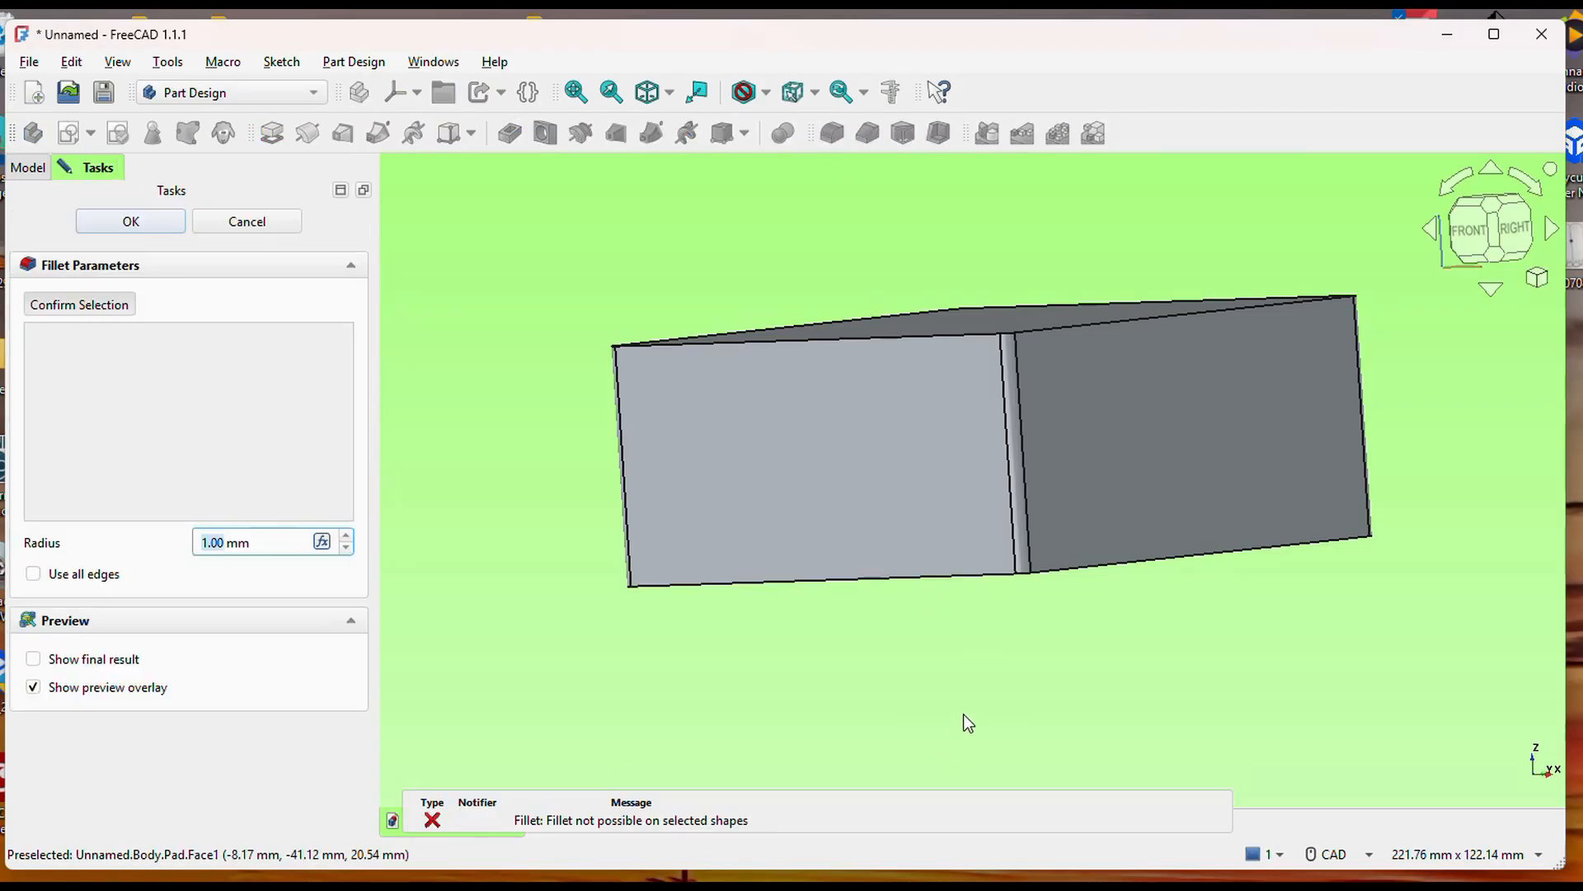
click(950, 582)
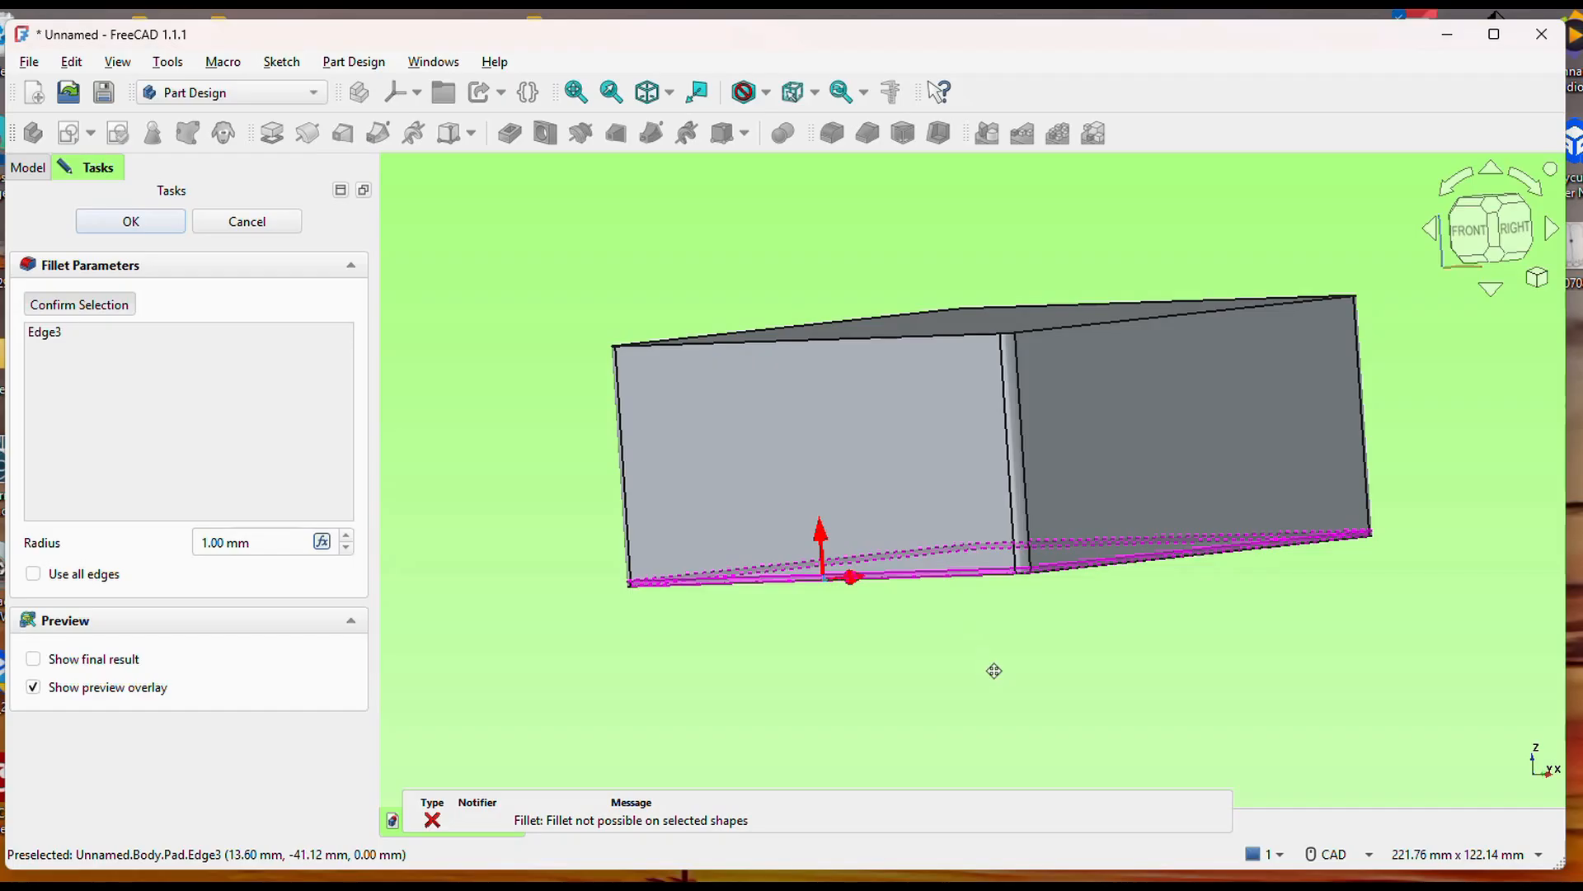
middle_drag(995, 671, 959, 683)
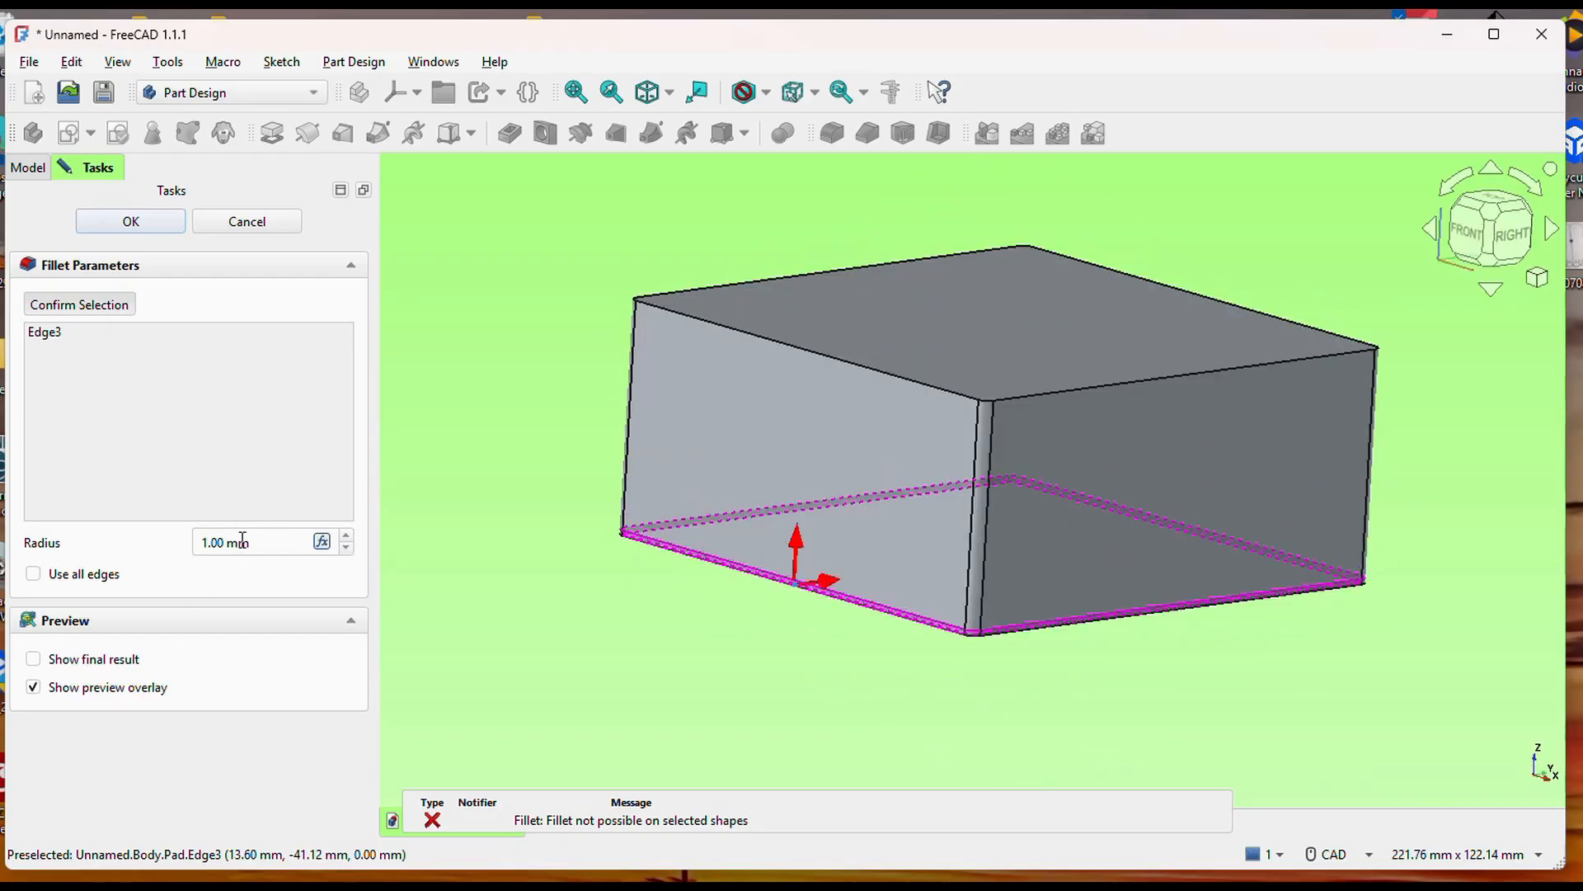
click(161, 222)
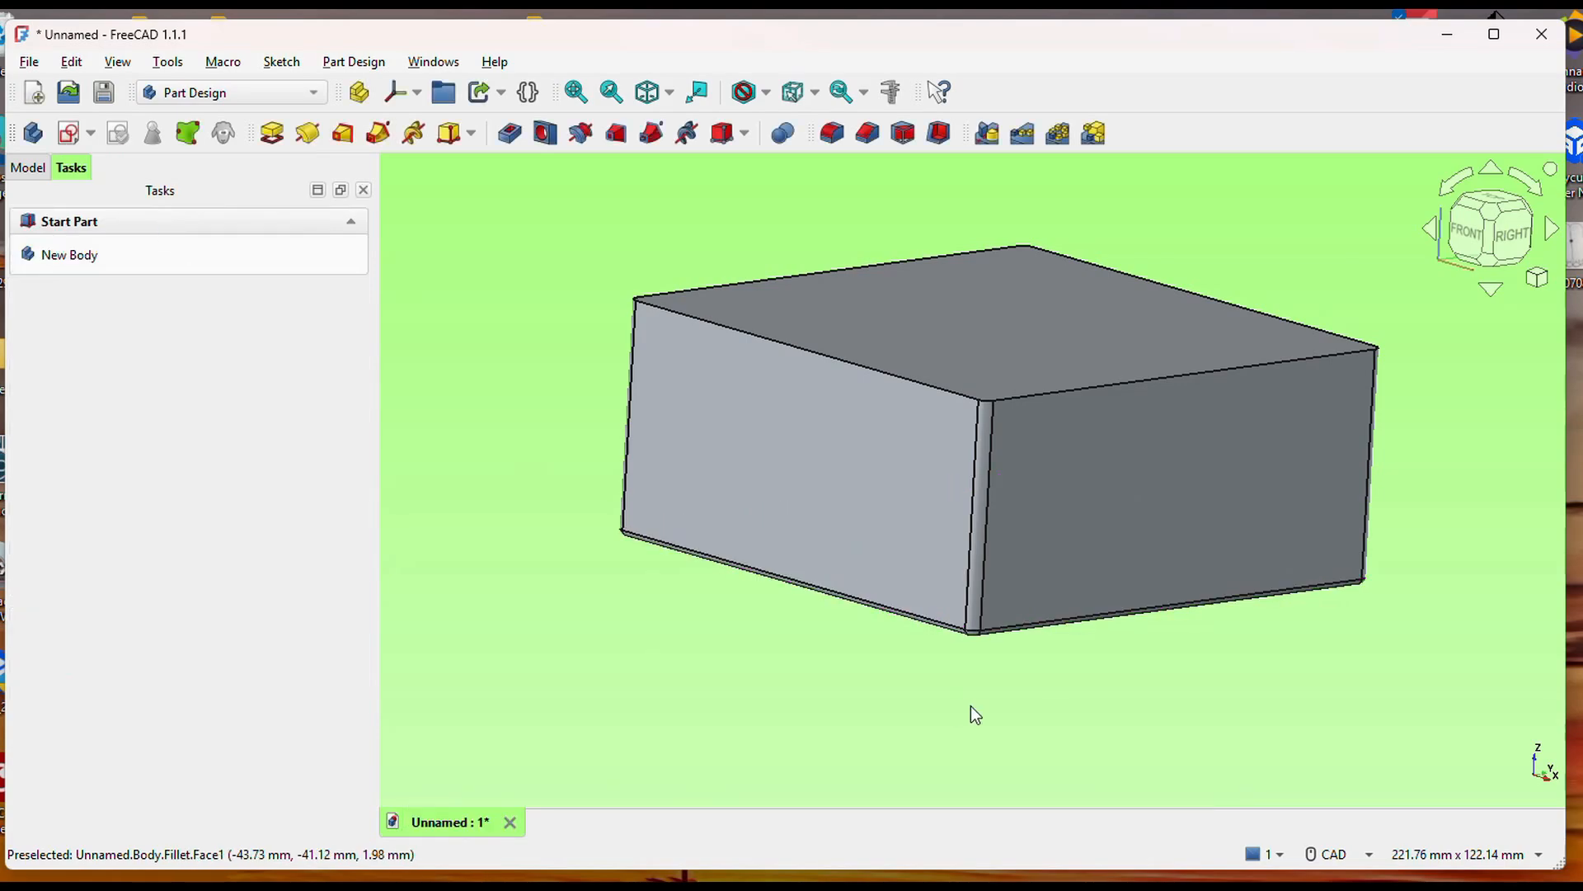
Hollow the filleted block with a 3 mm Thickness in Skin mode with Arc joins, removing the top face and building the walls outwards.
middle_drag(884, 691, 962, 694)
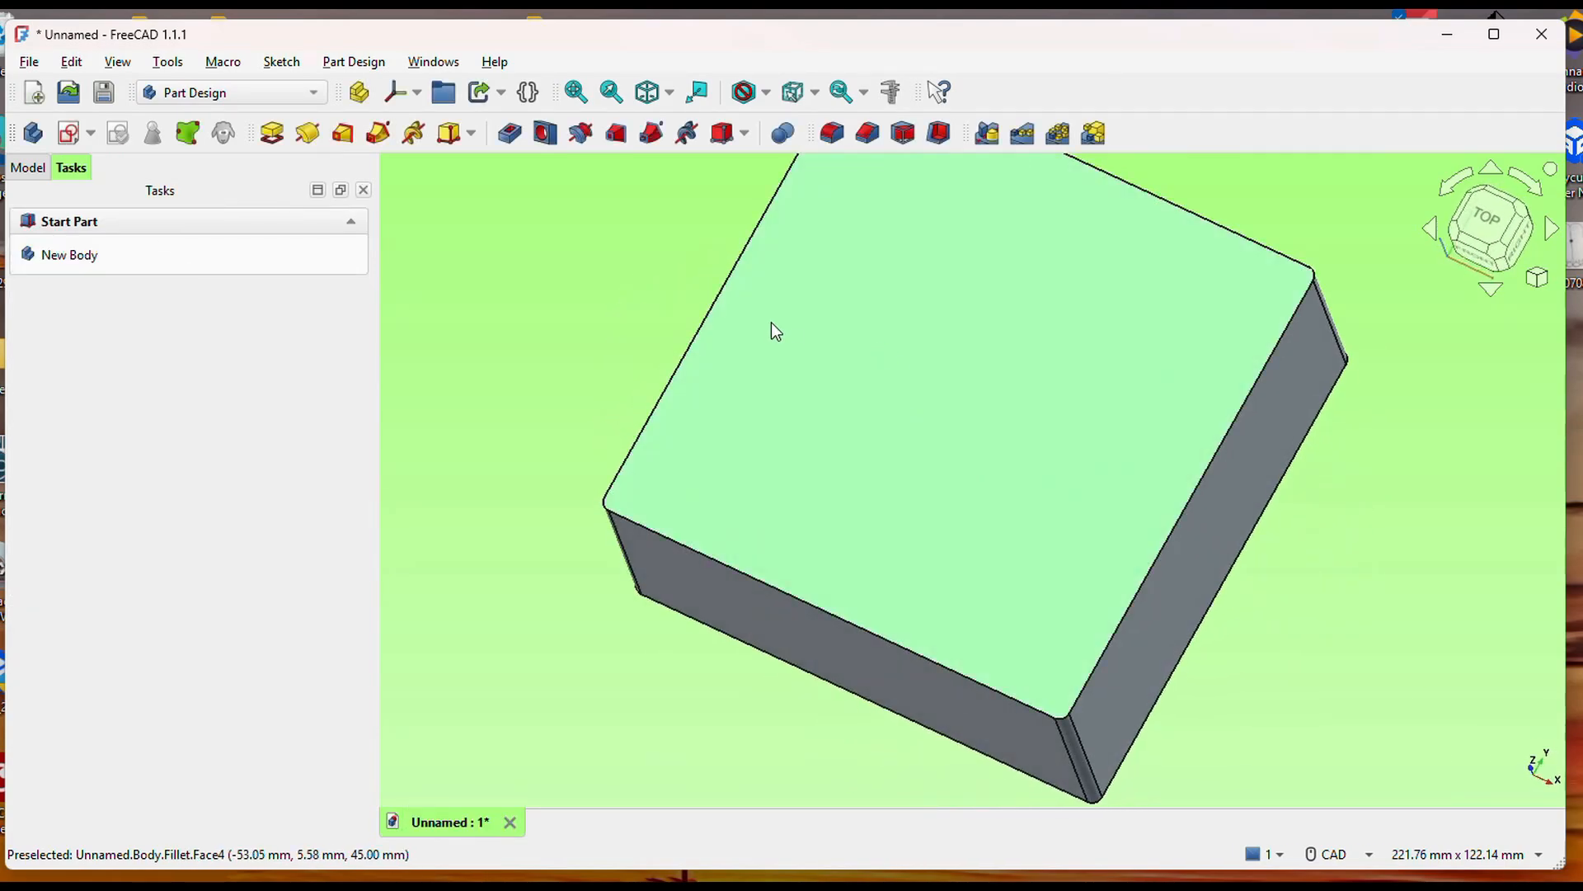
middle_drag(520, 242, 521, 307)
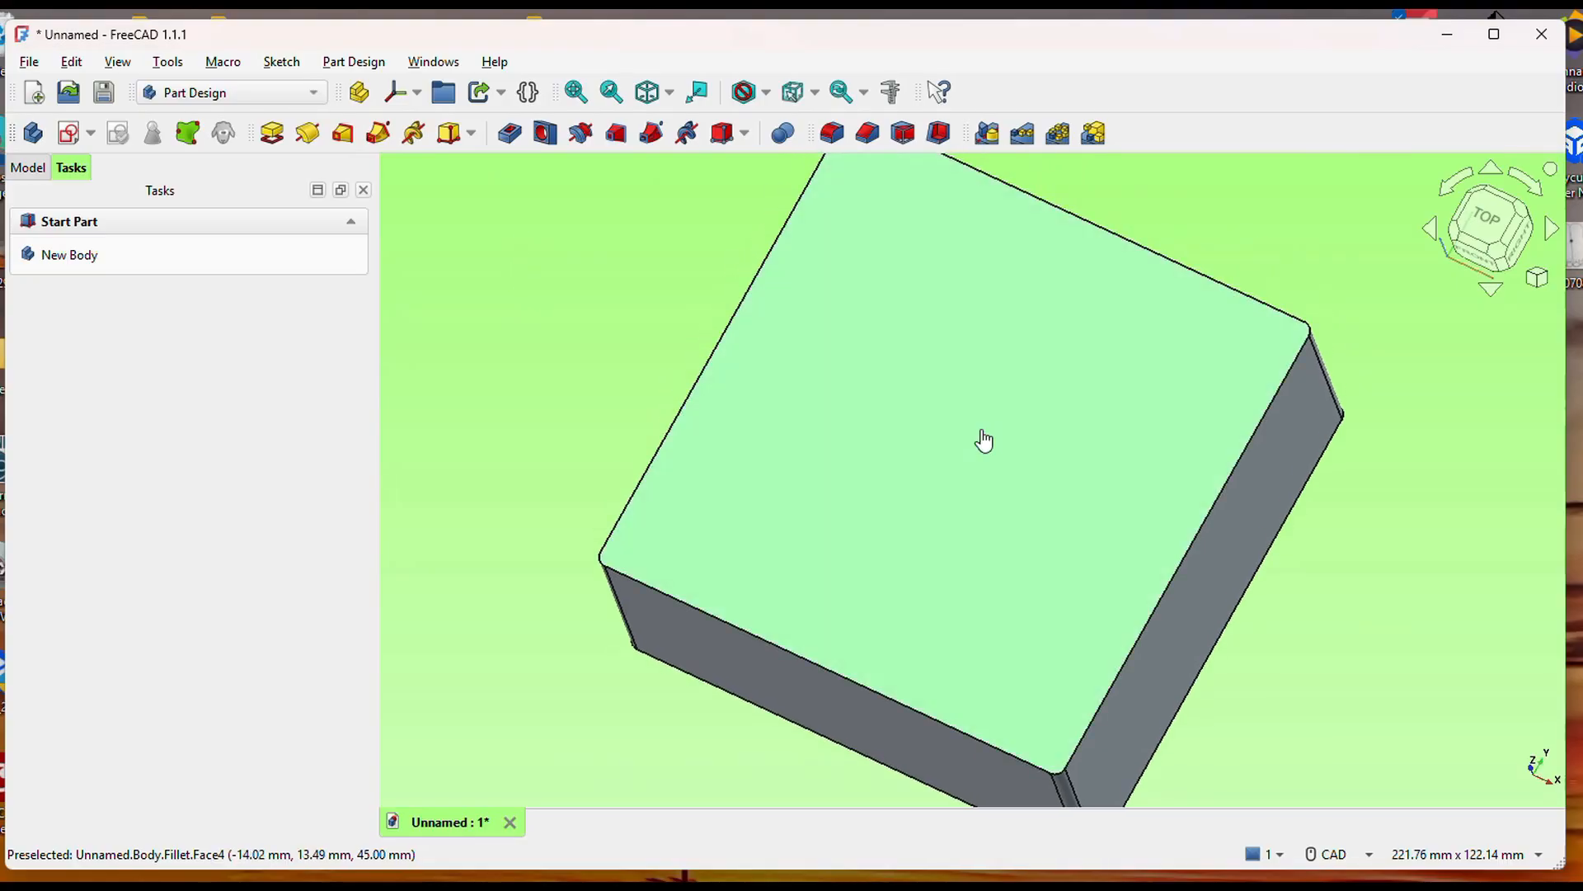
click(982, 429)
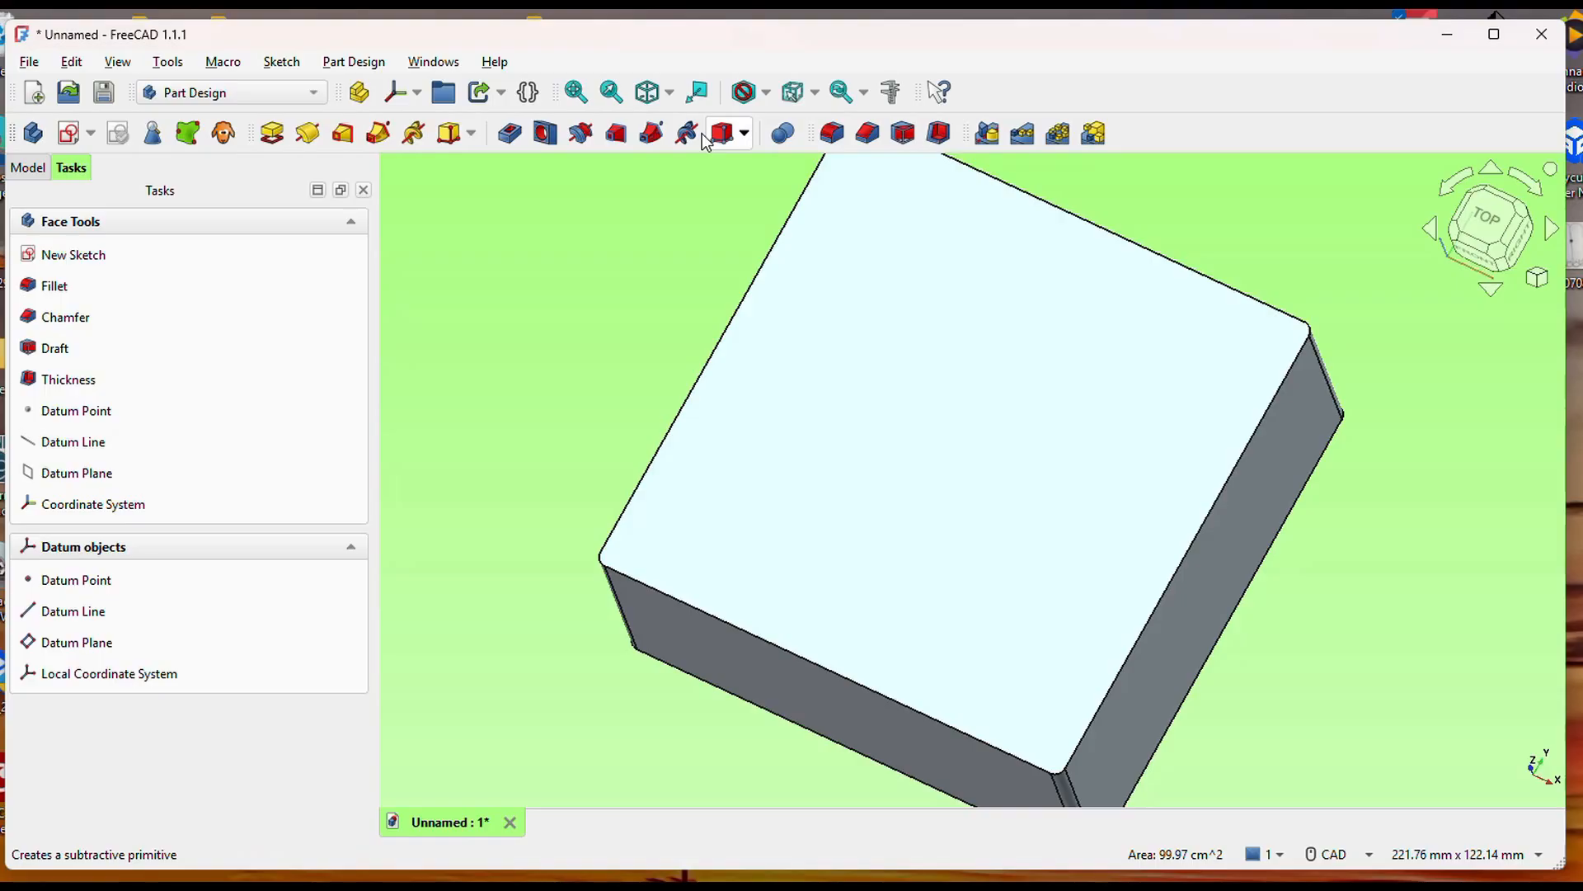
click(937, 138)
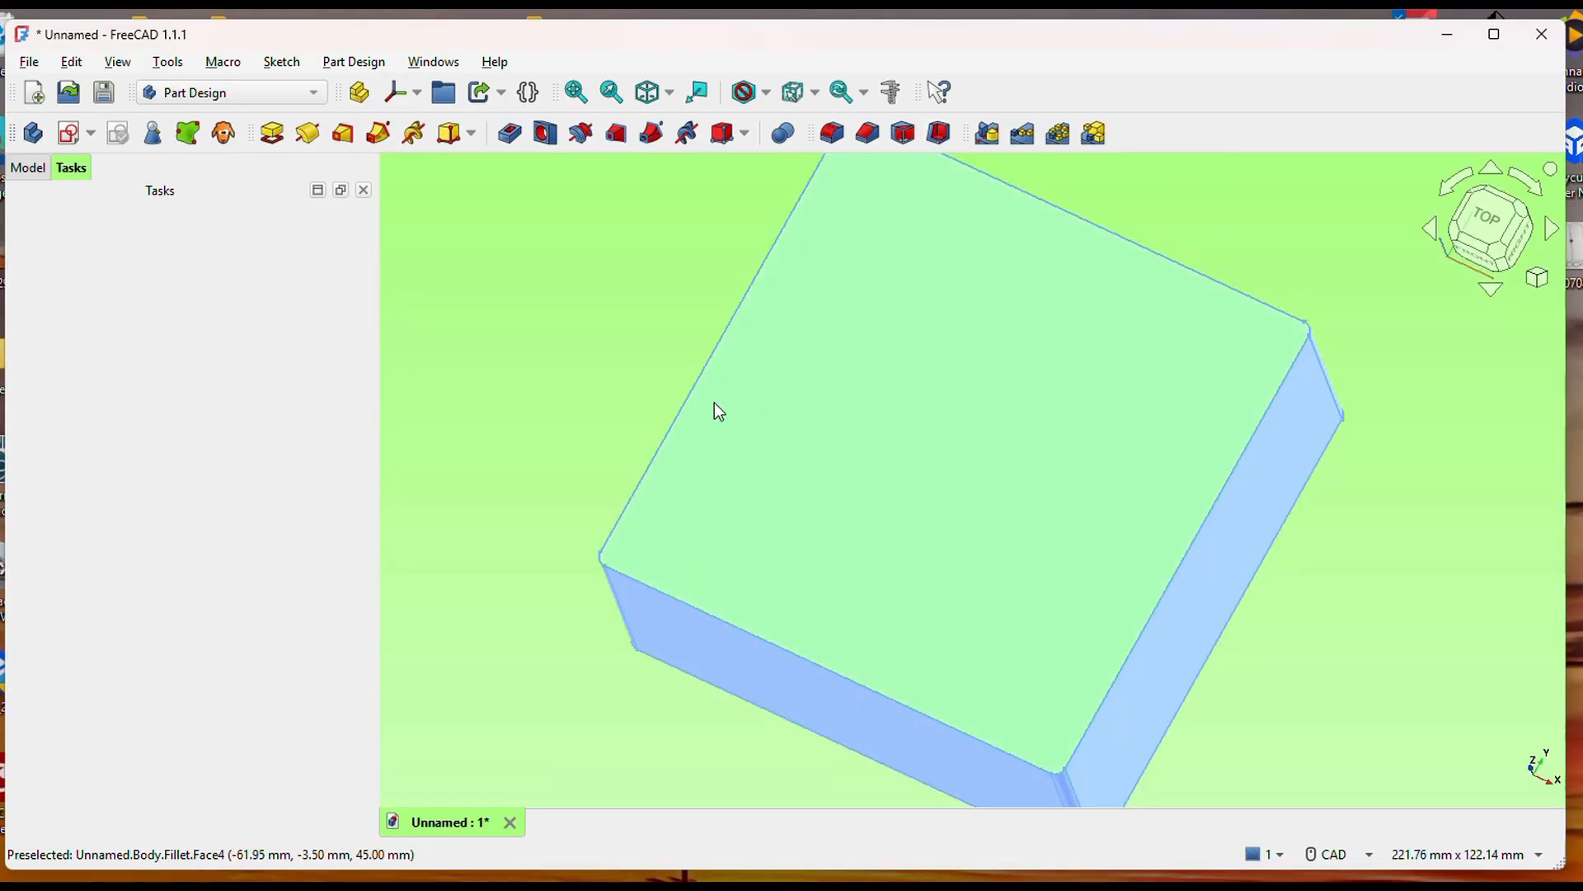
middle_drag(657, 386, 709, 363)
click(29, 167)
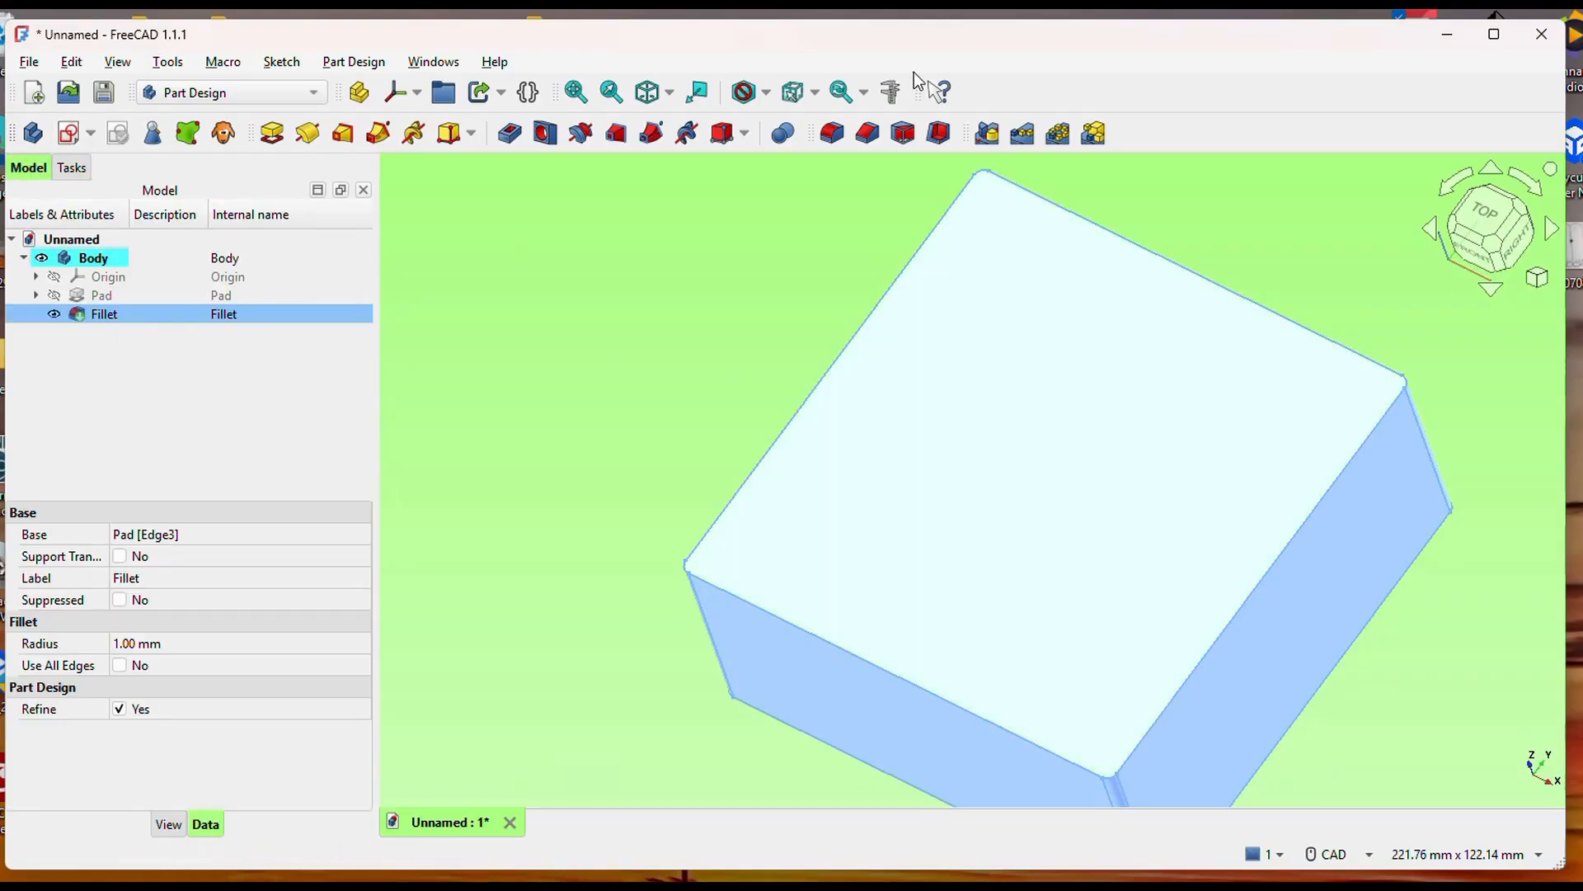
click(940, 135)
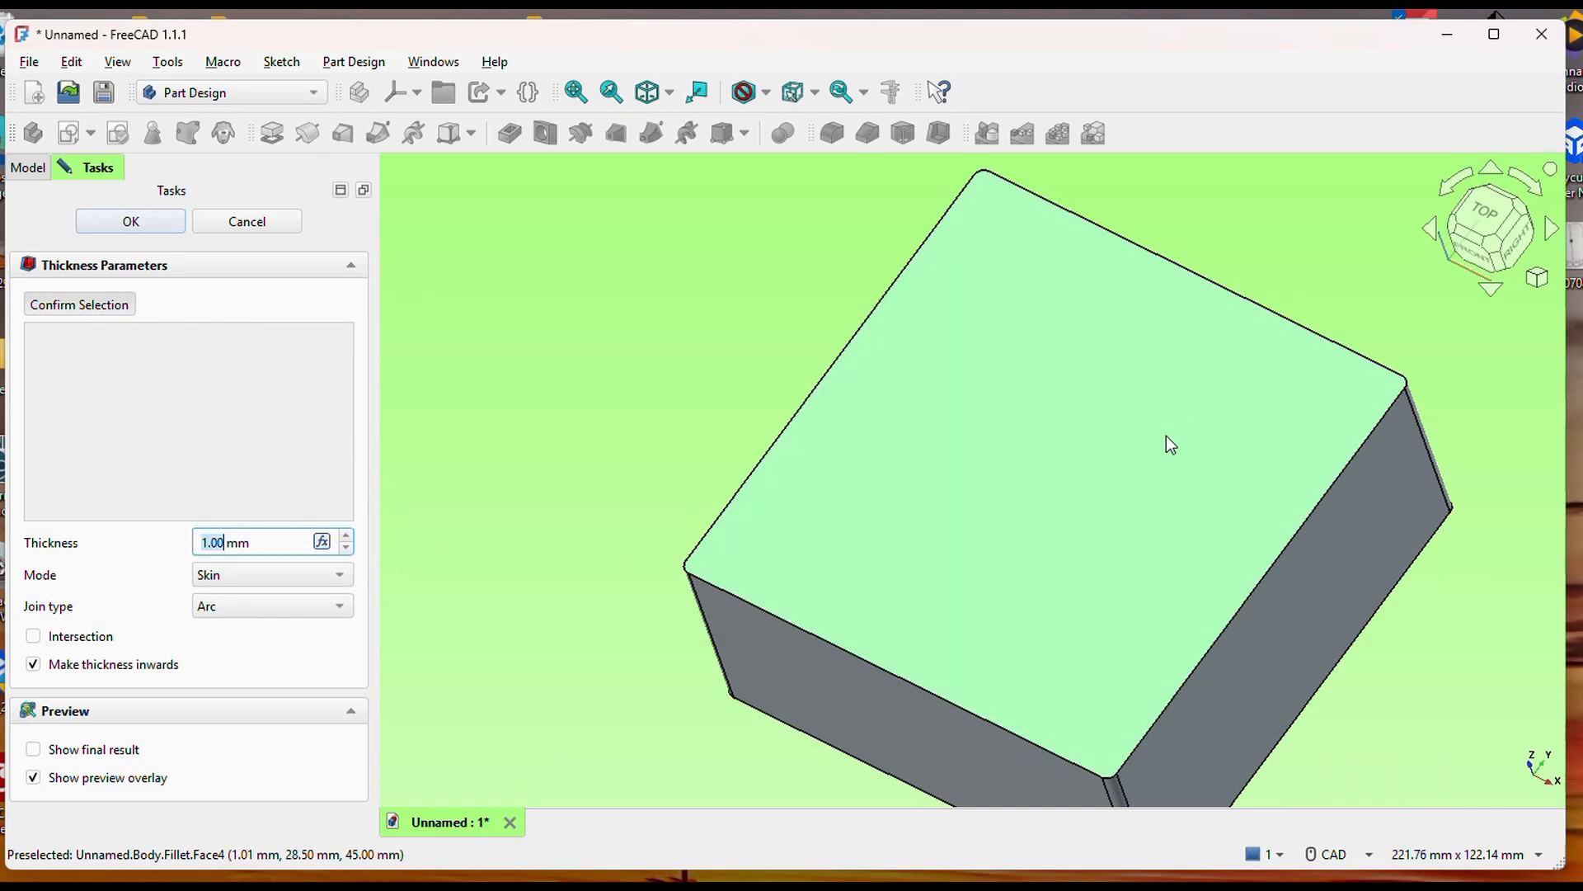
click(1151, 456)
drag(256, 541, 187, 534)
text(3)
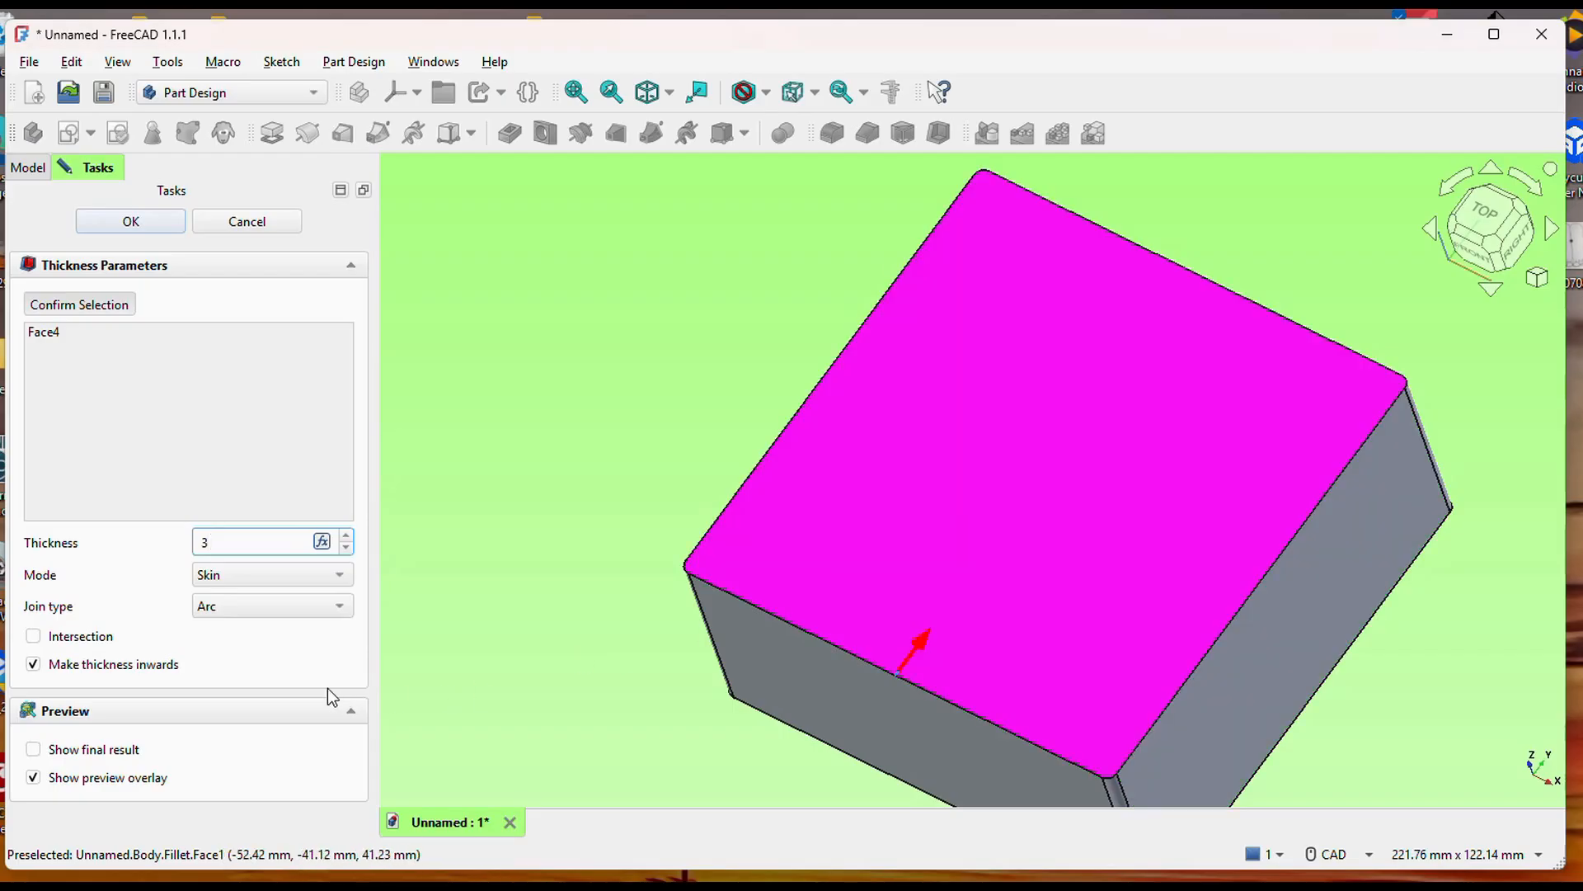
click(33, 664)
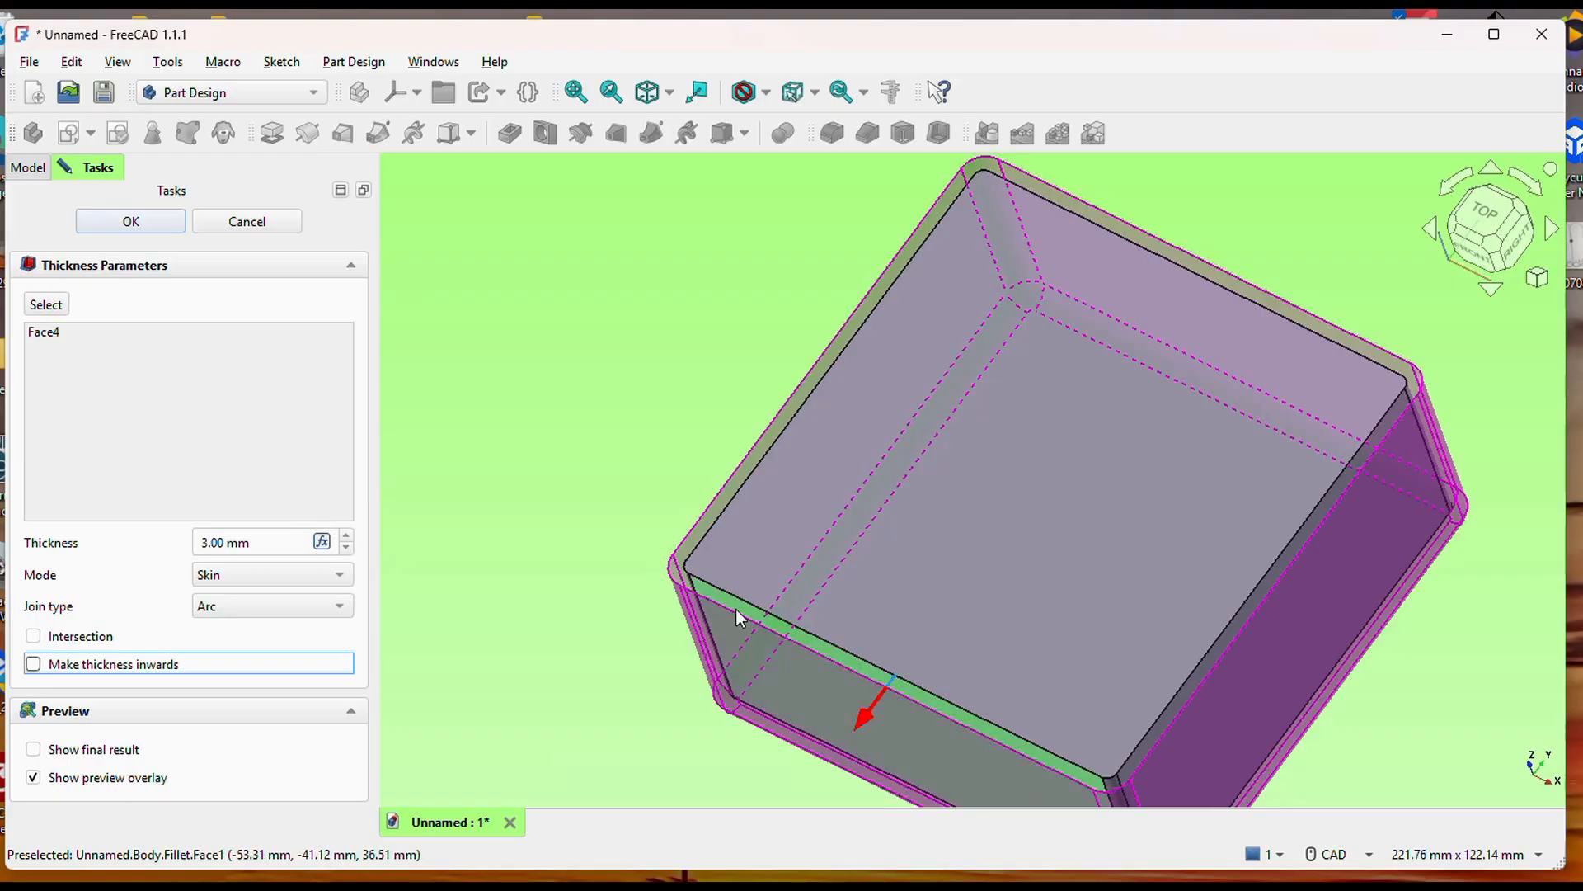
click(131, 221)
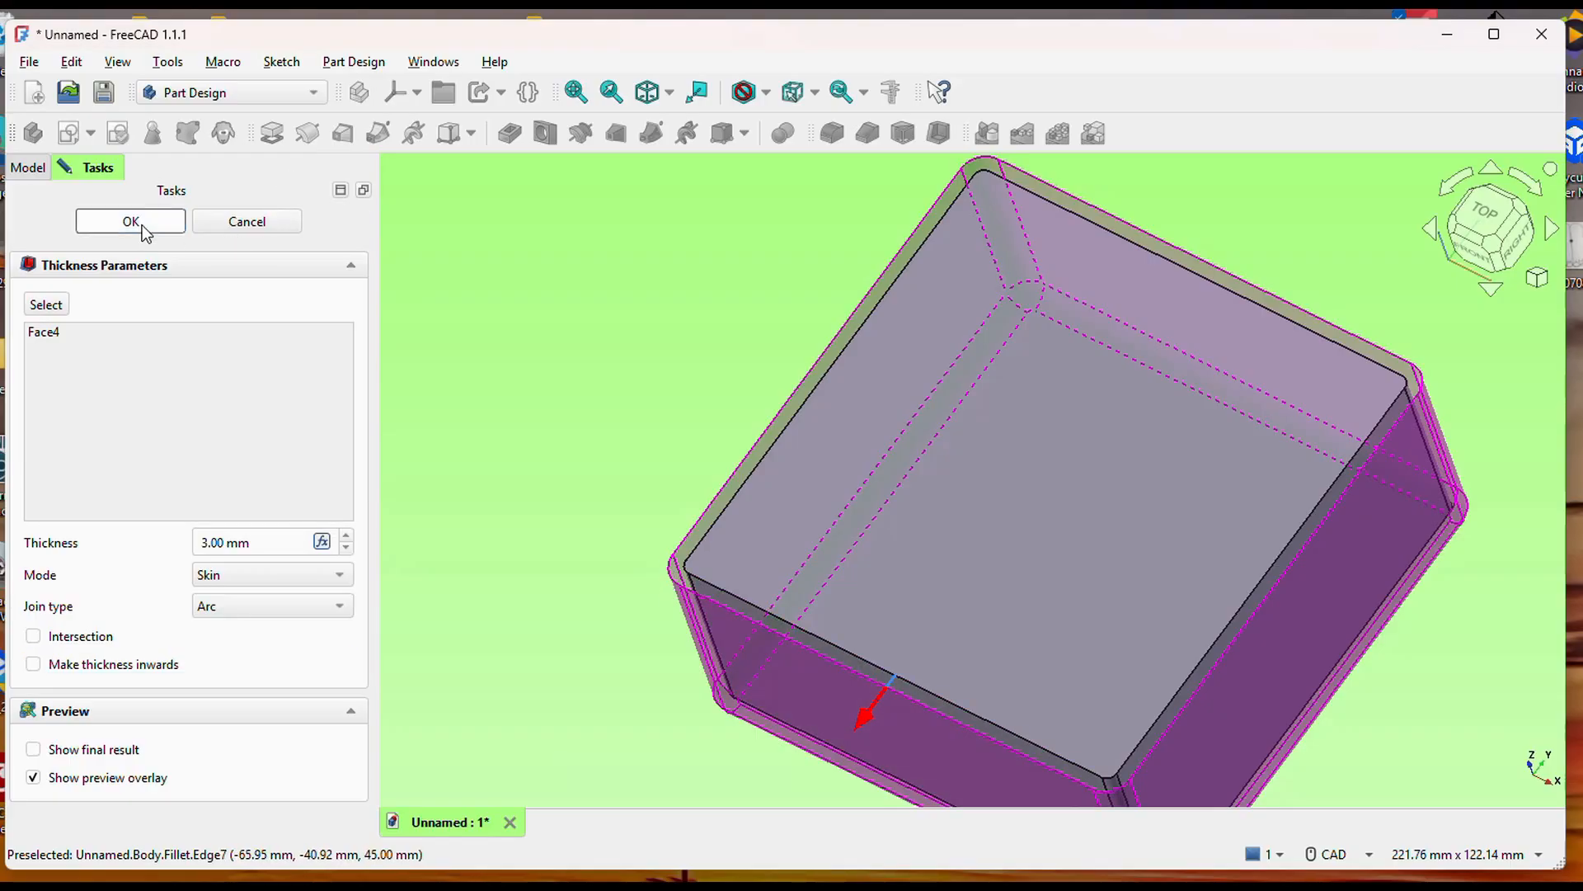
Create a new sketch on the flat outer face of the box's front wall.
middle_drag(1037, 419, 954, 518)
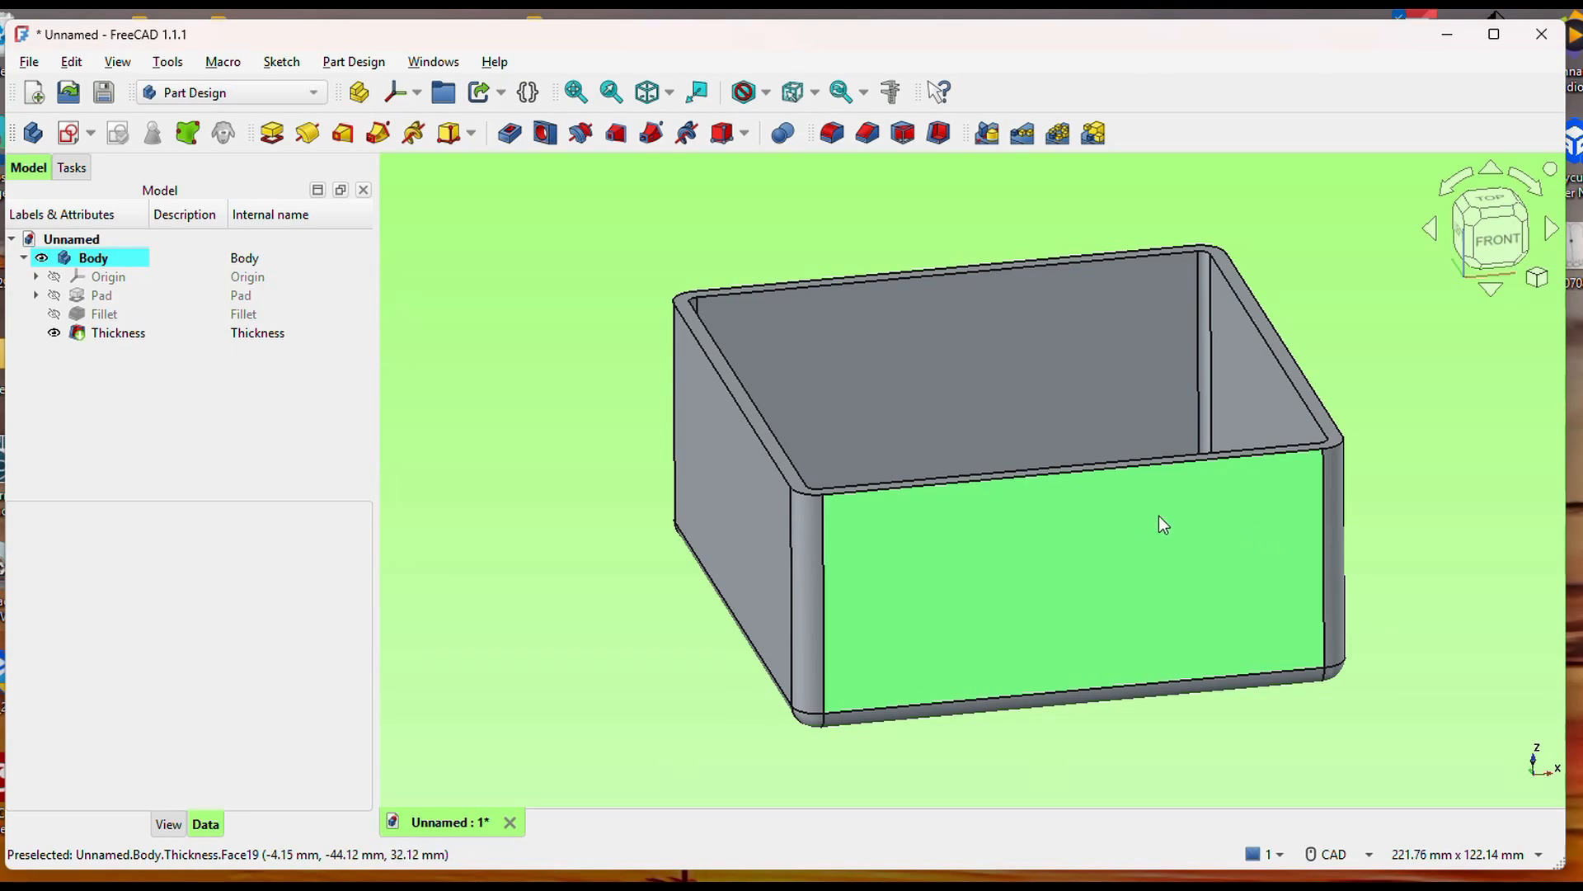
middle_drag(1430, 518, 1219, 495)
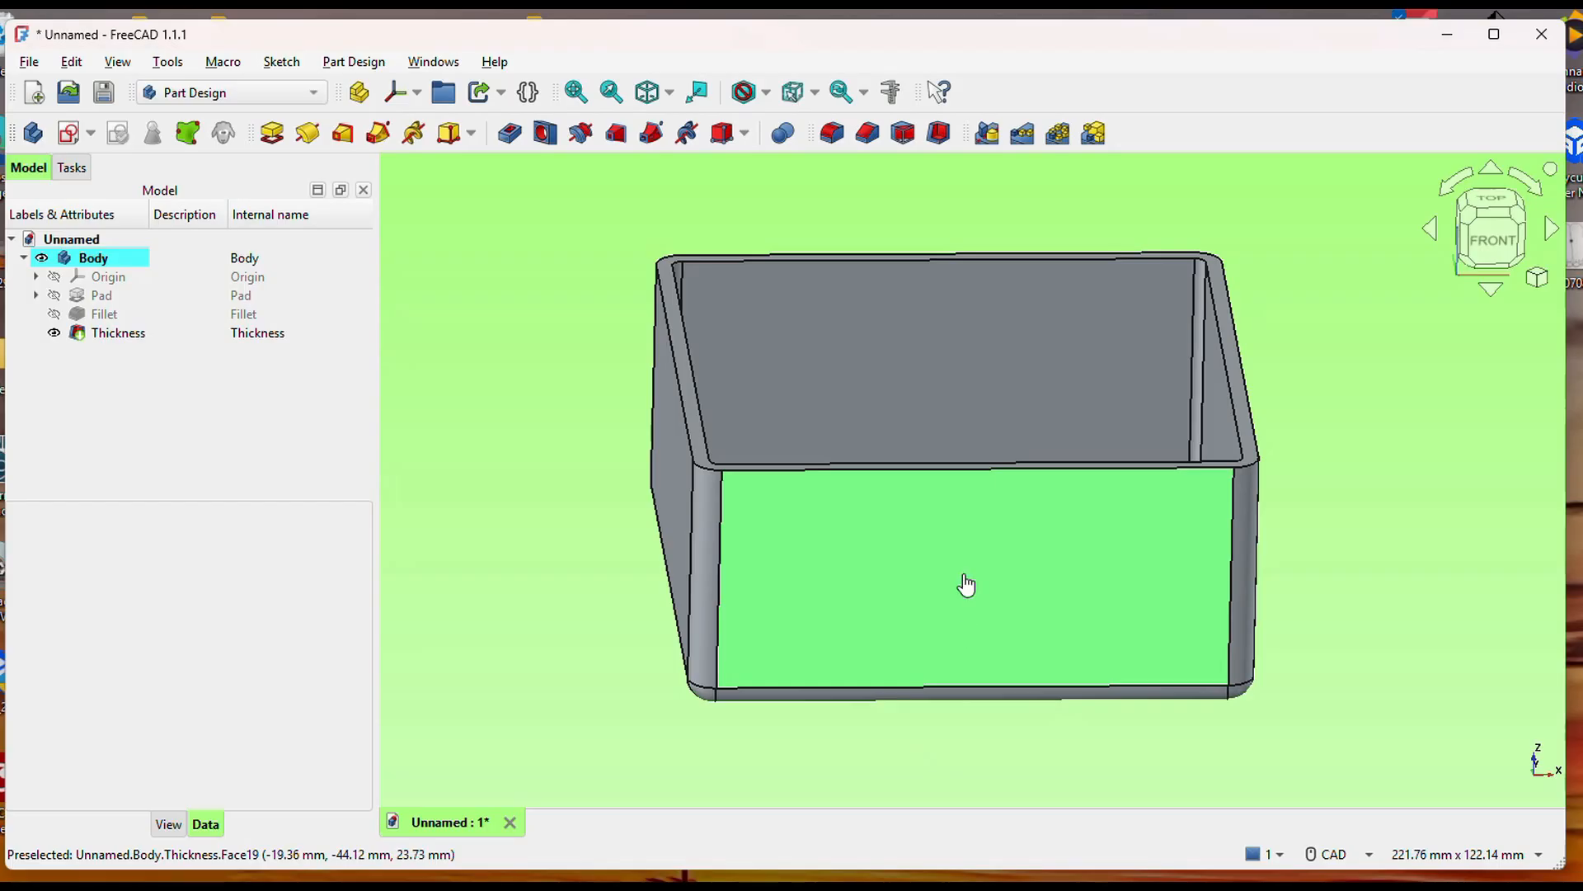
click(927, 568)
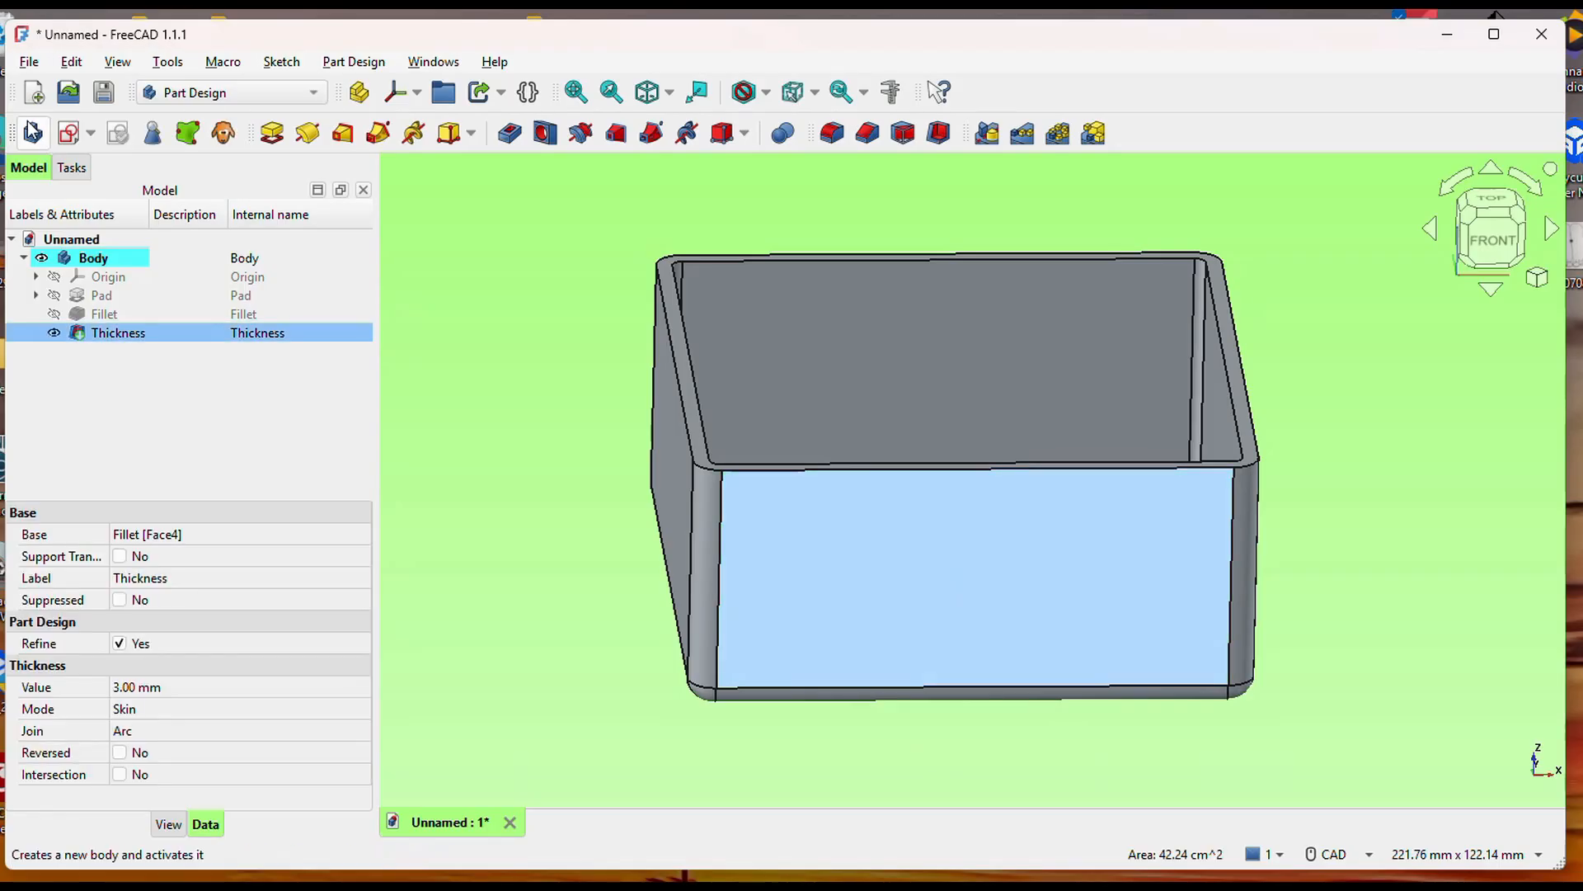
click(69, 133)
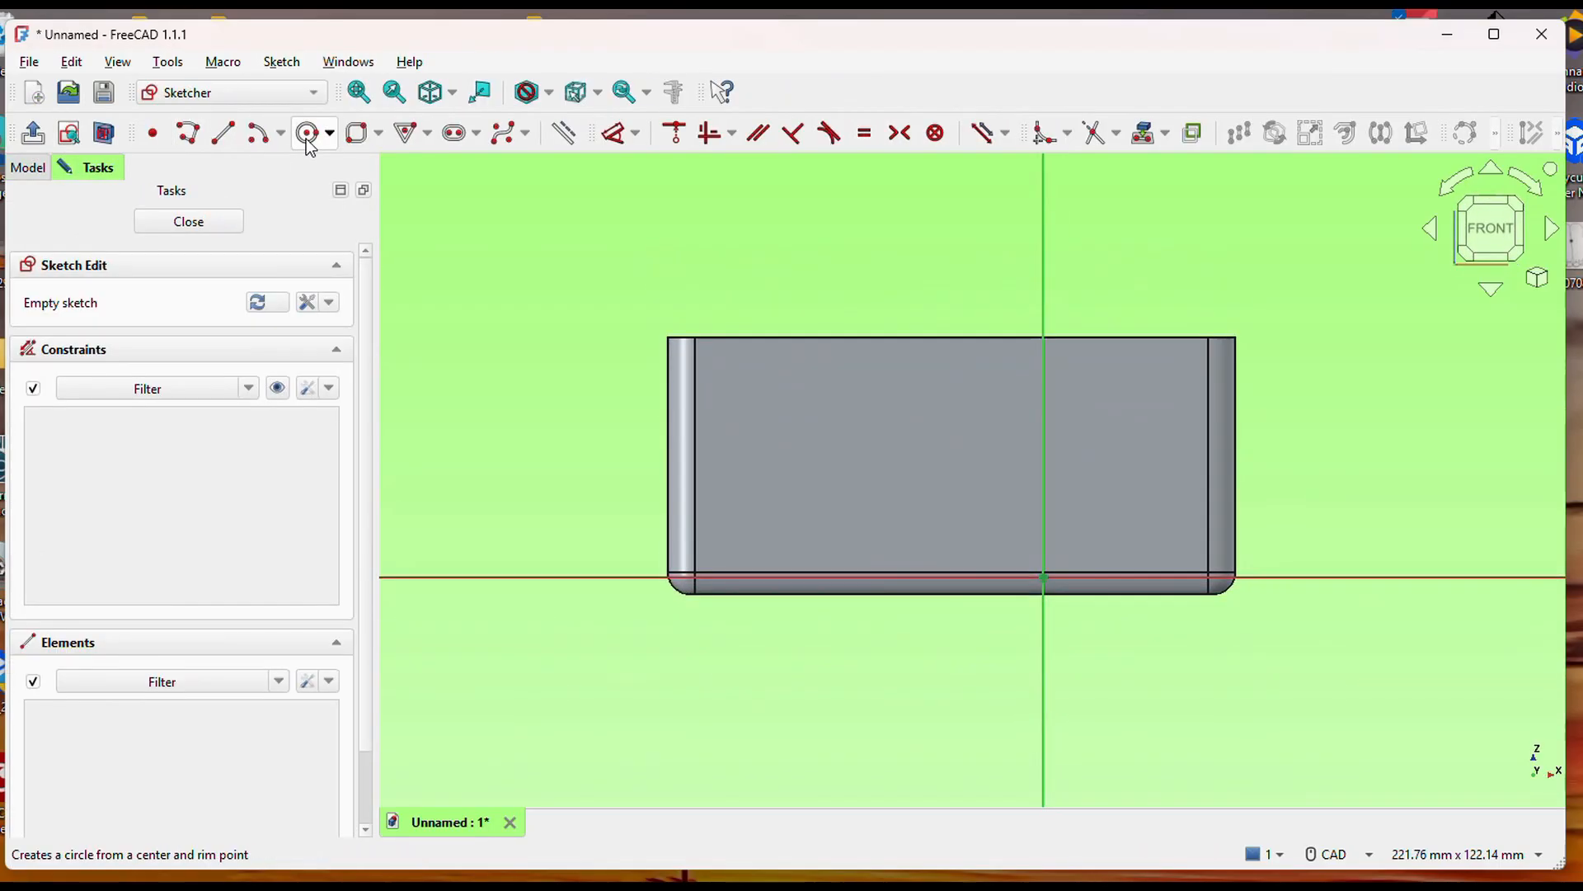
Sketch a rounded rectangle about 75 mm wide and 50 mm high on the front wall, extending above the box's upper edge.
click(357, 133)
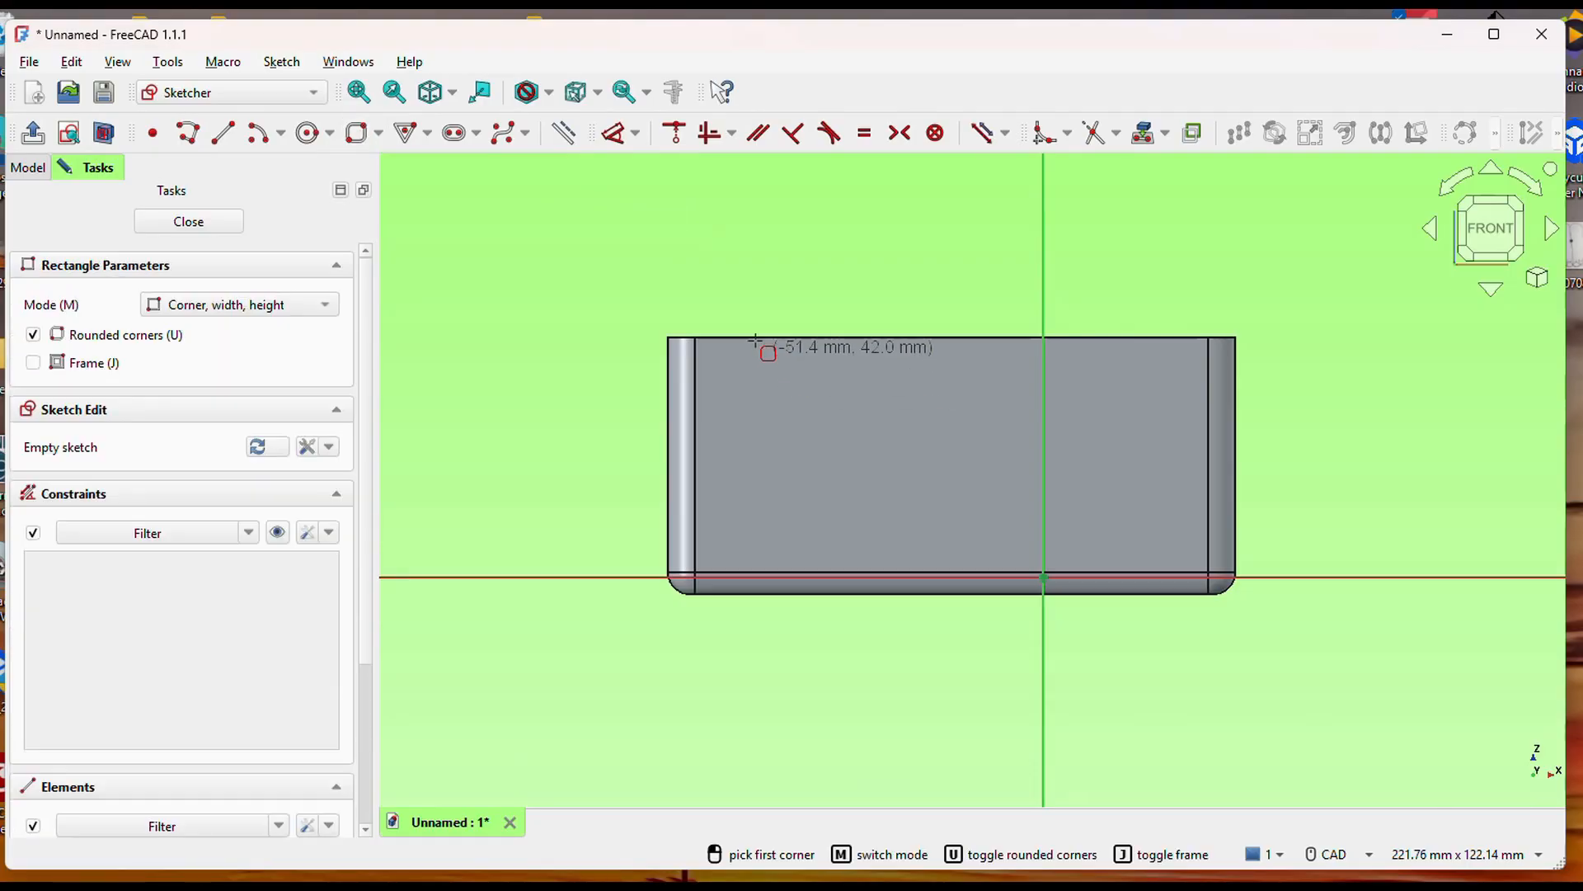
click(751, 274)
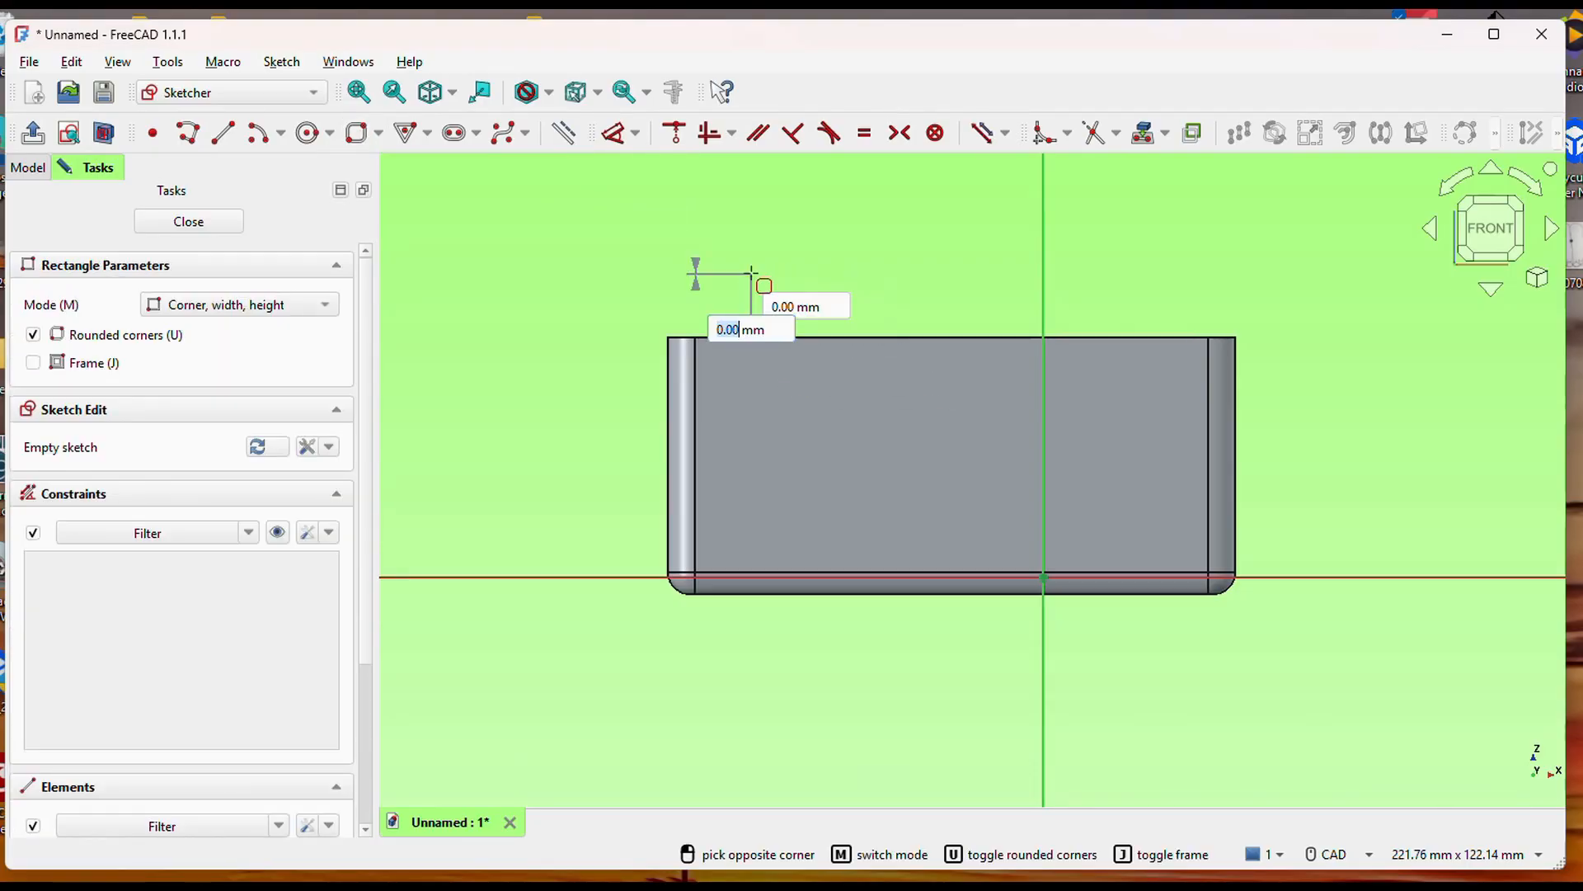
click(1140, 547)
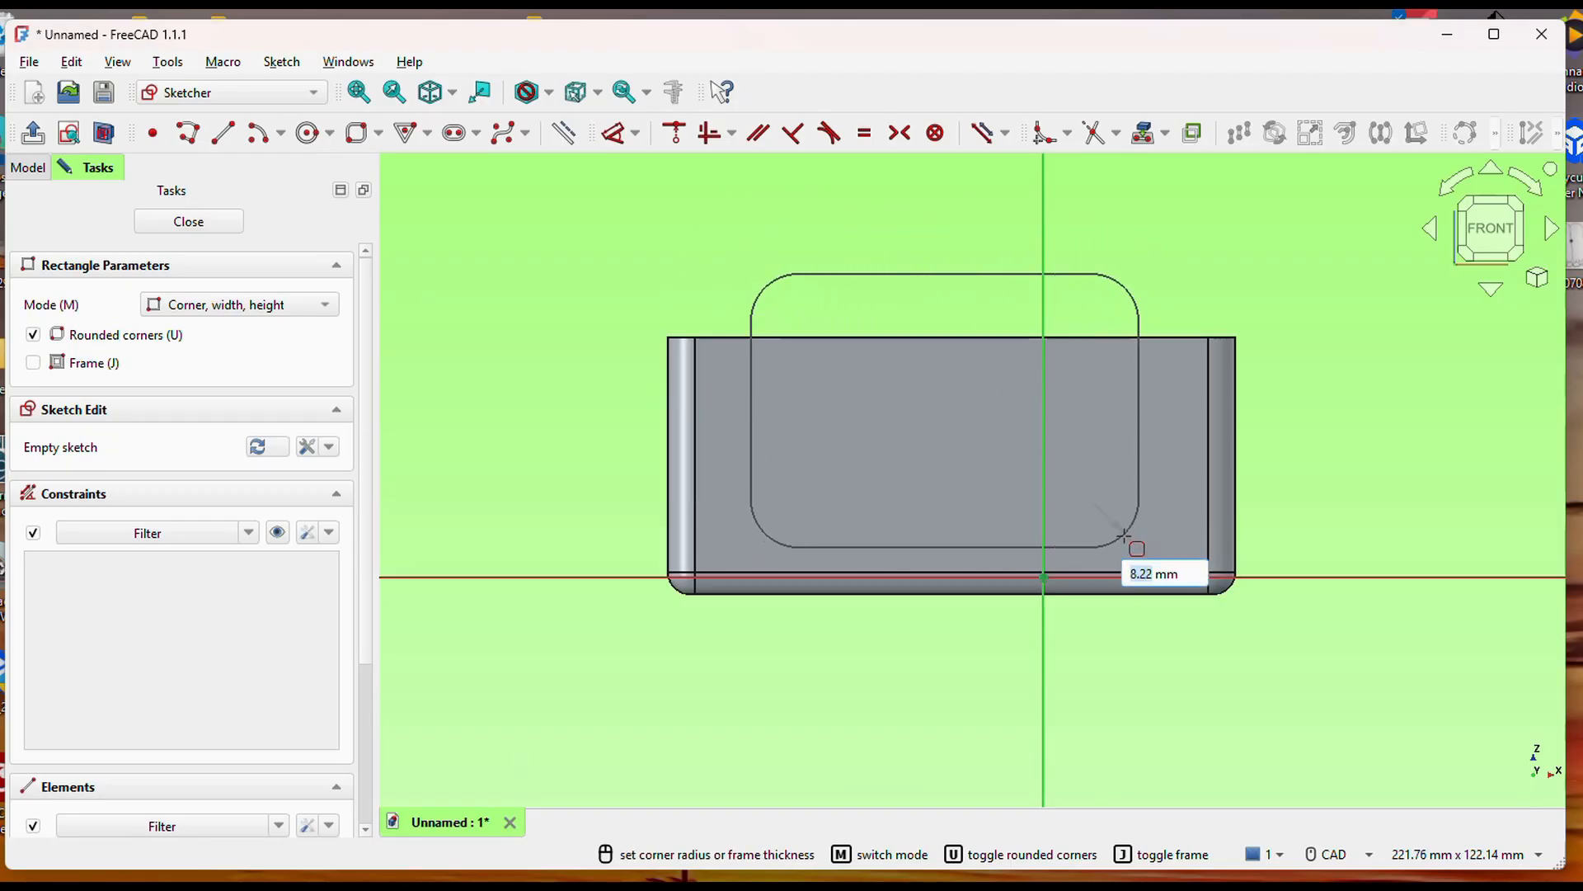
click(1124, 537)
scroll(1369, 511, up, 3)
scroll(1369, 512, down, 5)
click(928, 702)
click(928, 702)
key(Escape)
key(Escape)
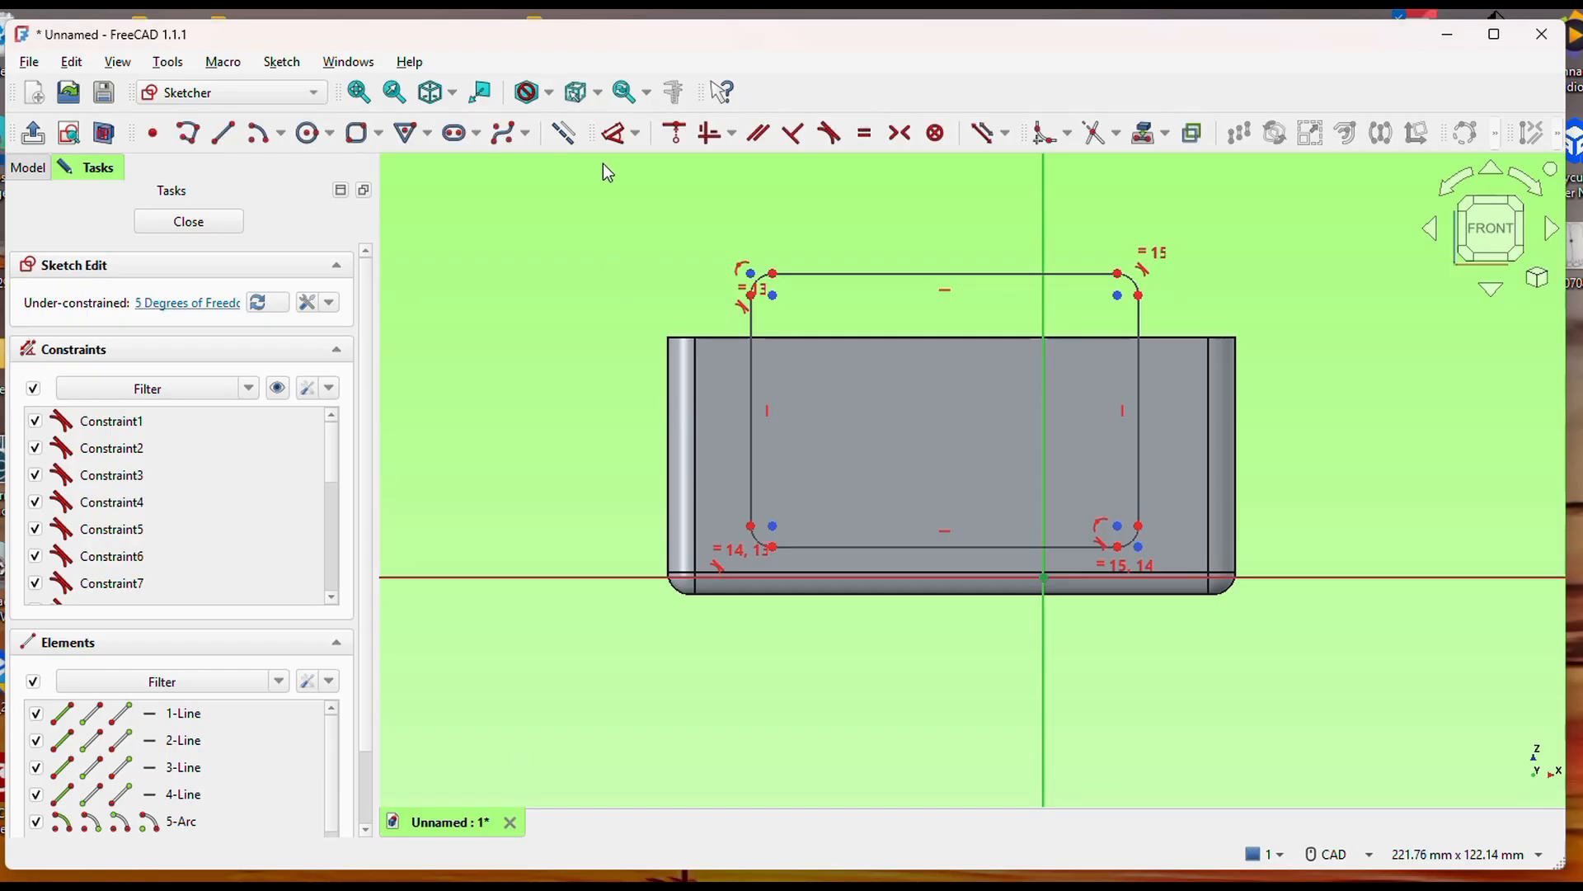
Project the two vertical side edges of the front face into the sketch as external geometry.
click(1149, 138)
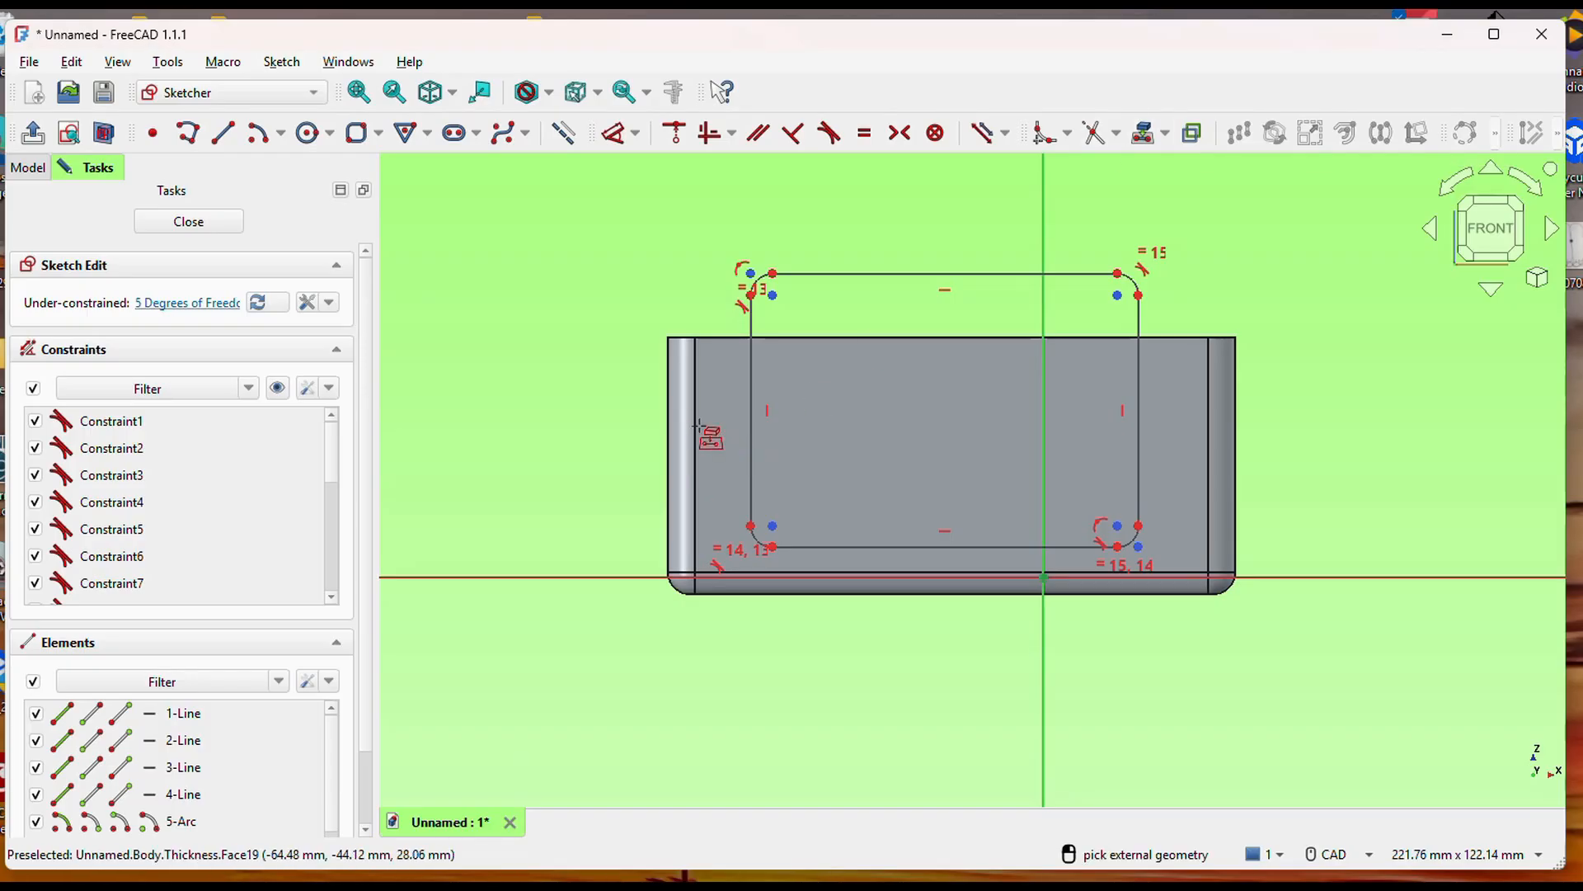
click(698, 419)
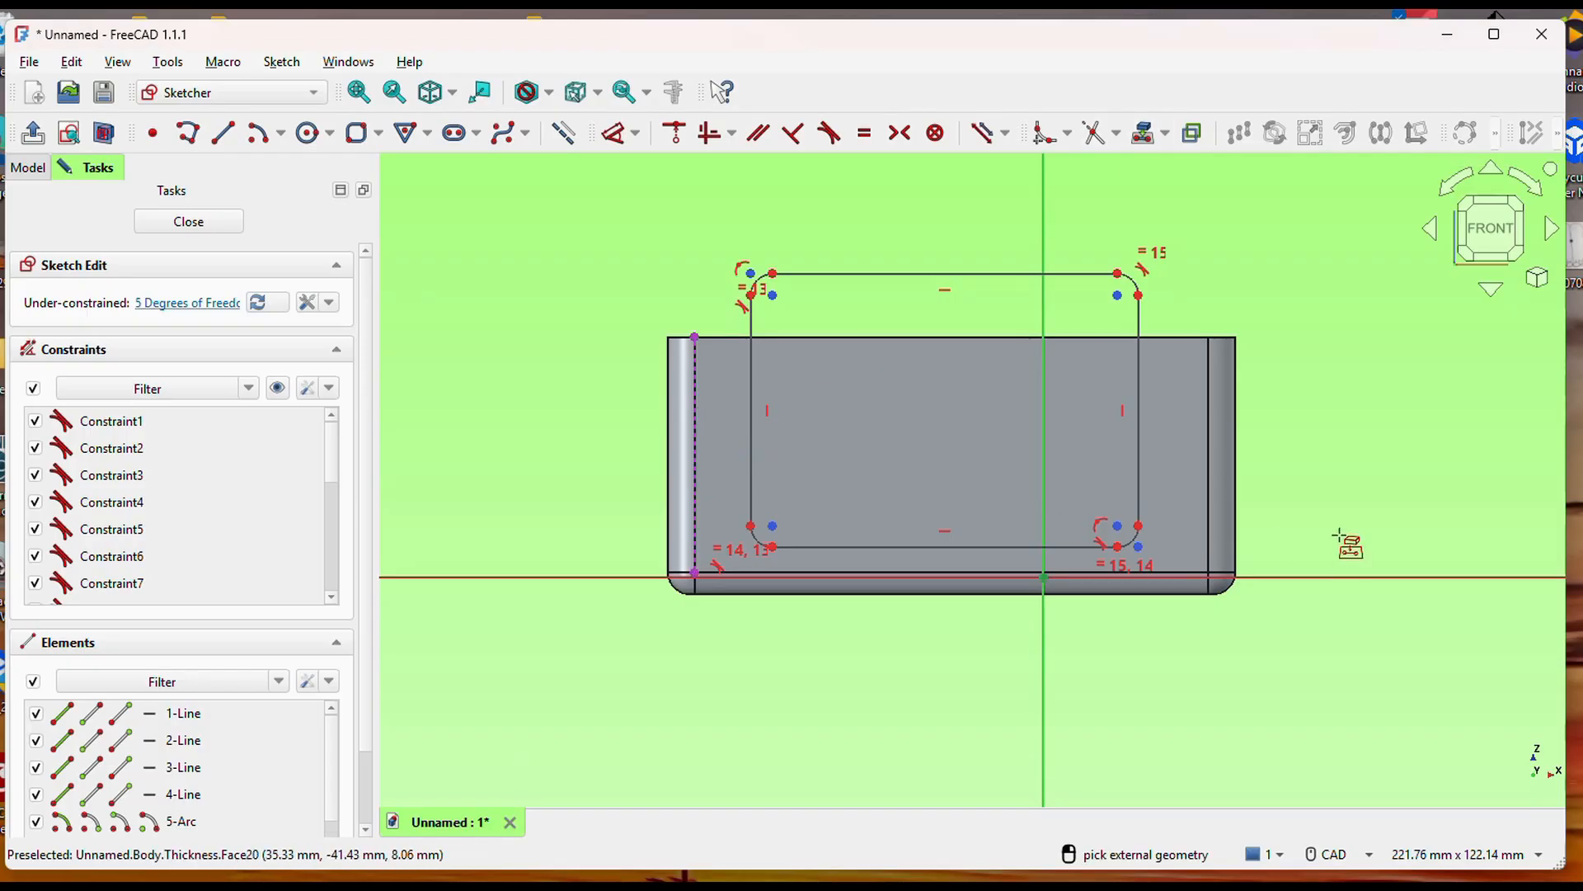
click(1211, 503)
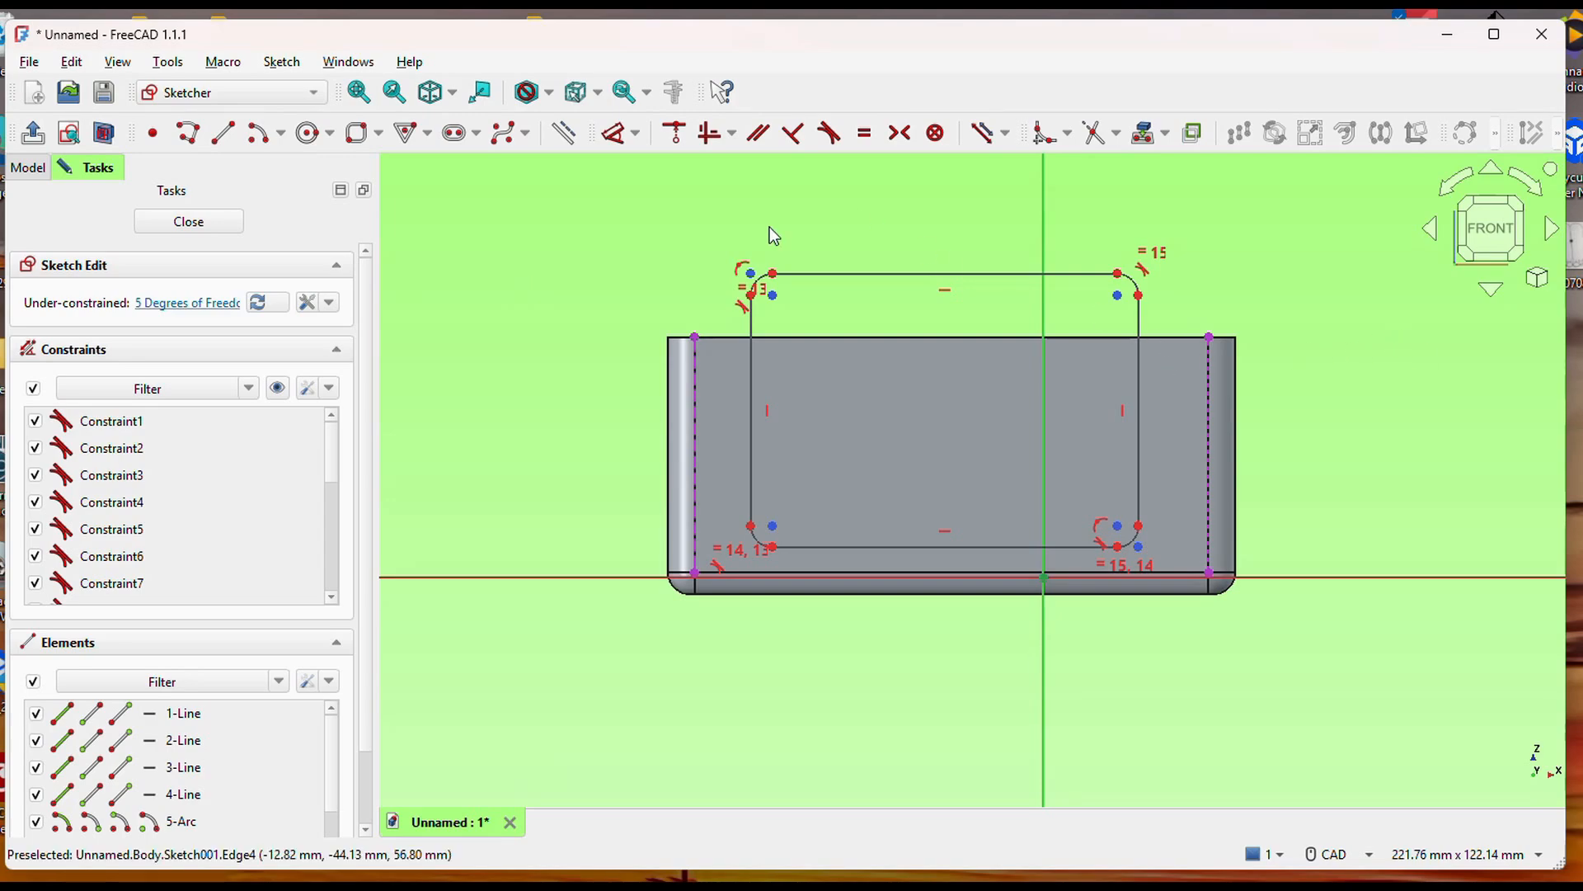
Dimension the rectangle's left side at 14 mm from the upper endpoint of the projected left edge.
click(614, 134)
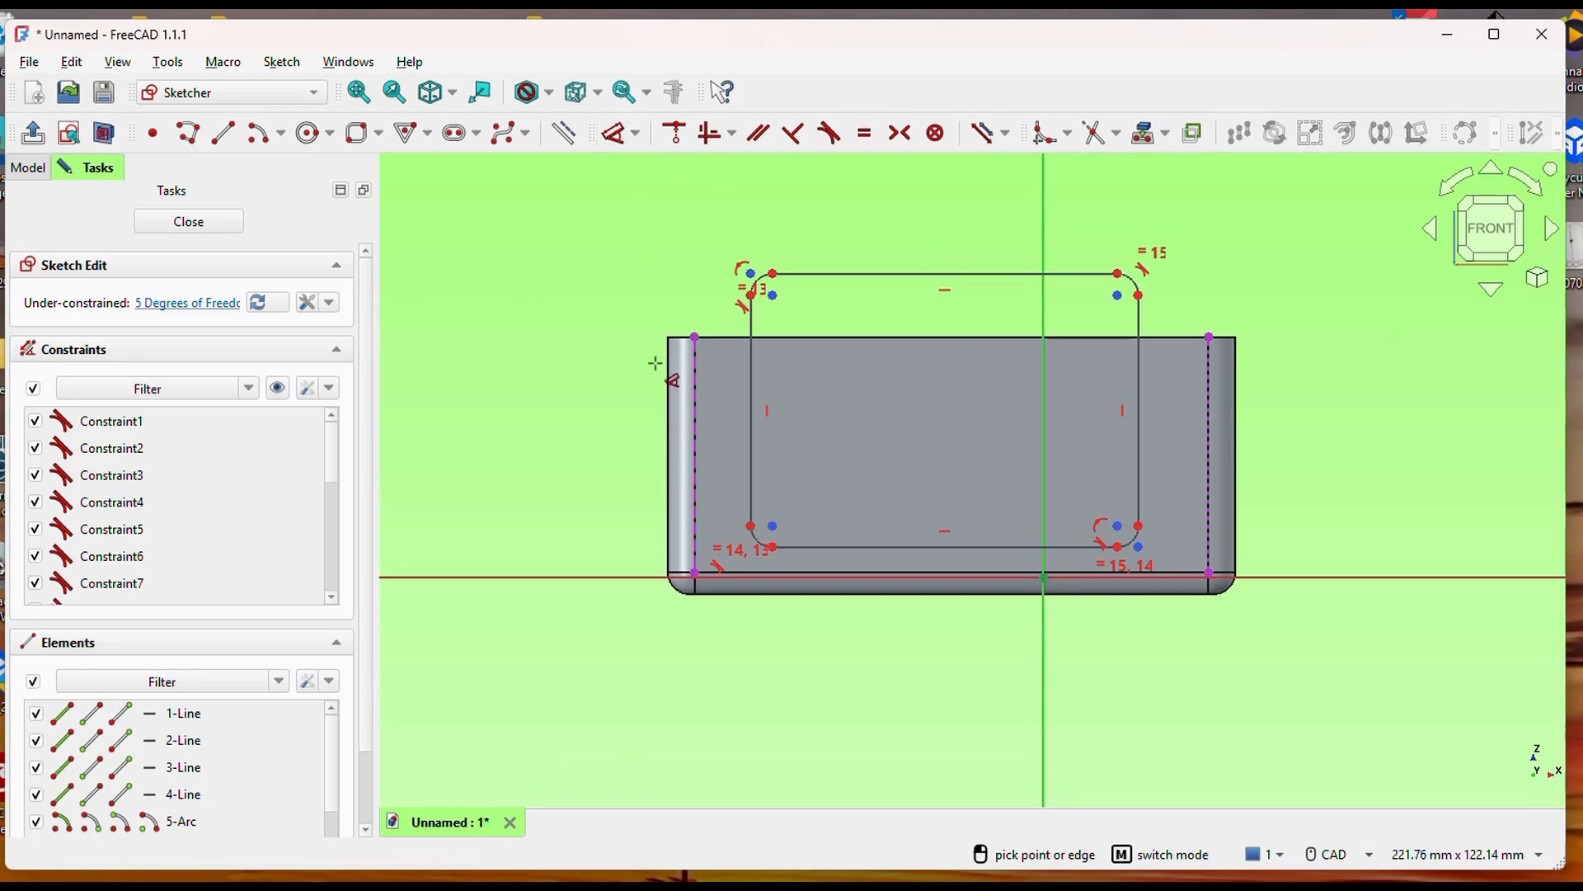
click(752, 369)
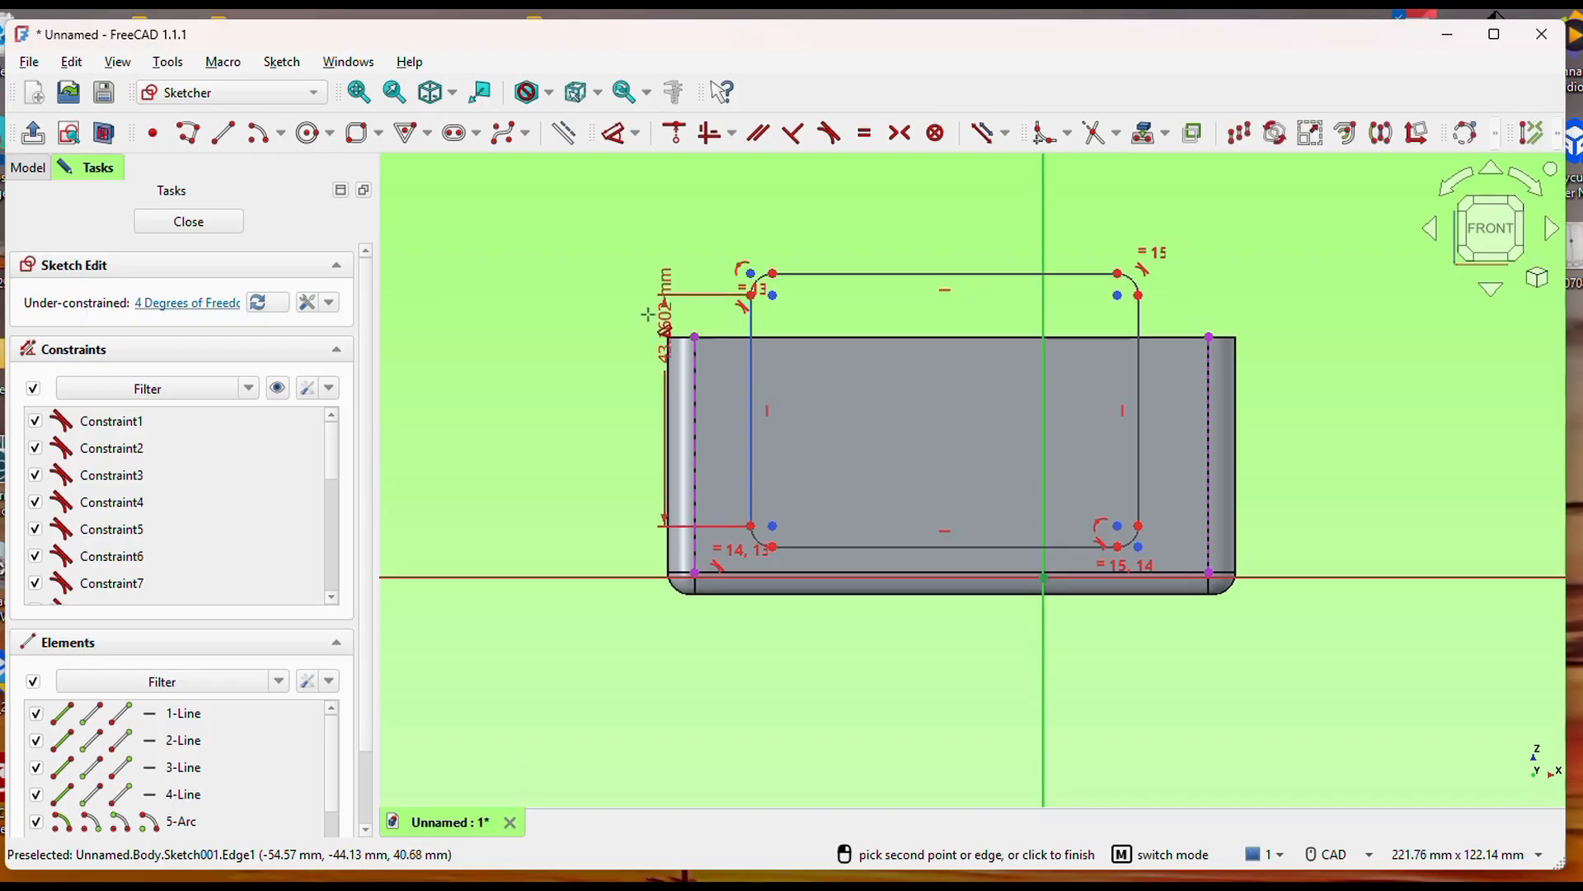
click(695, 348)
click(526, 294)
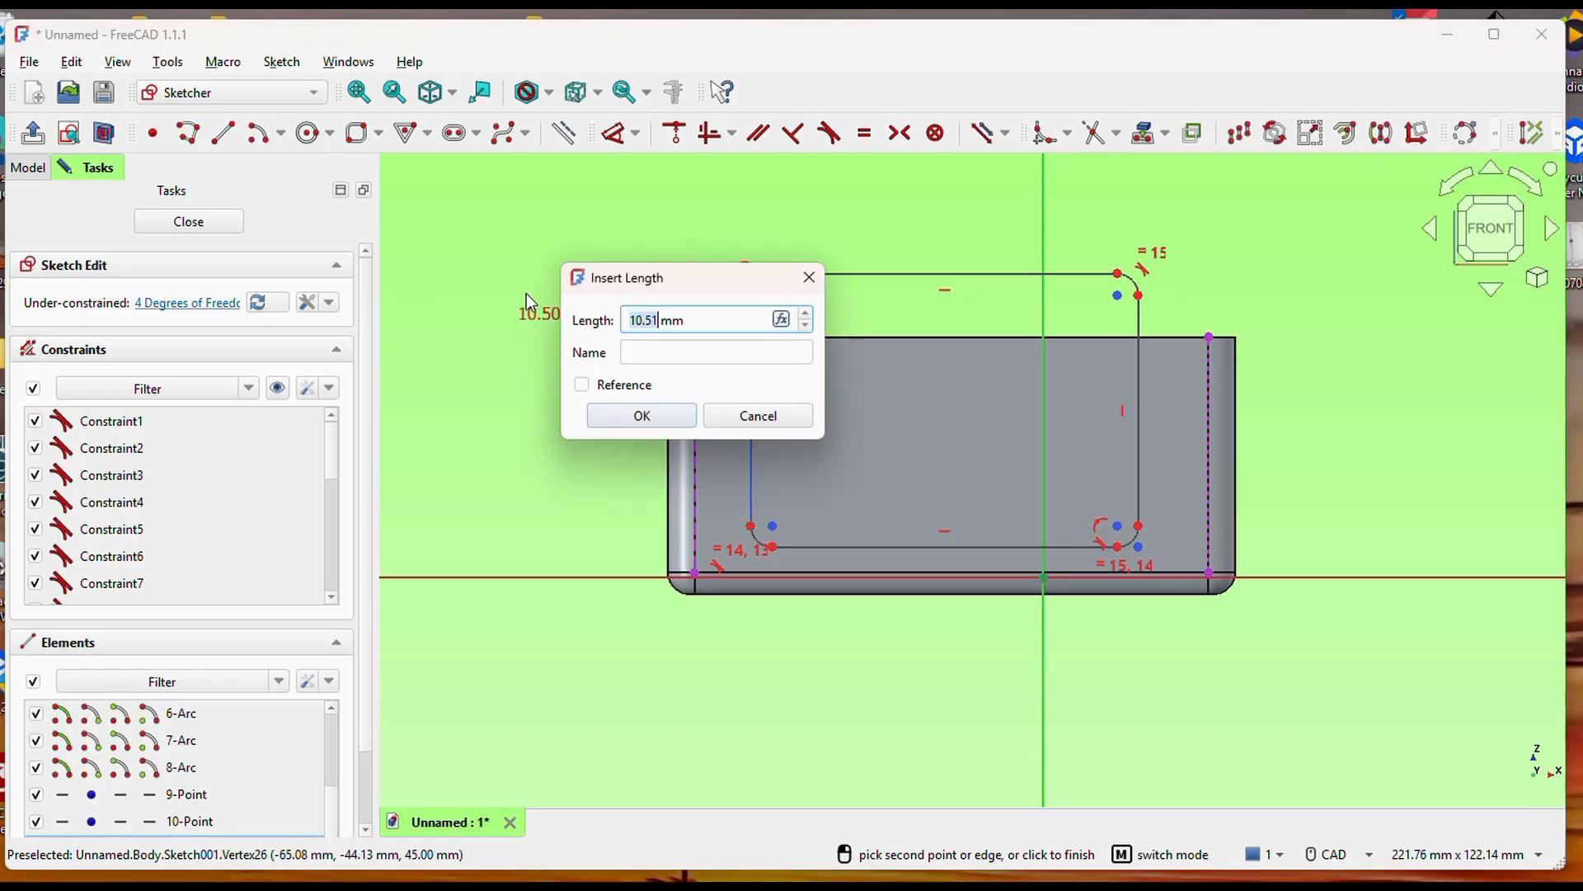
text(14)
click(641, 417)
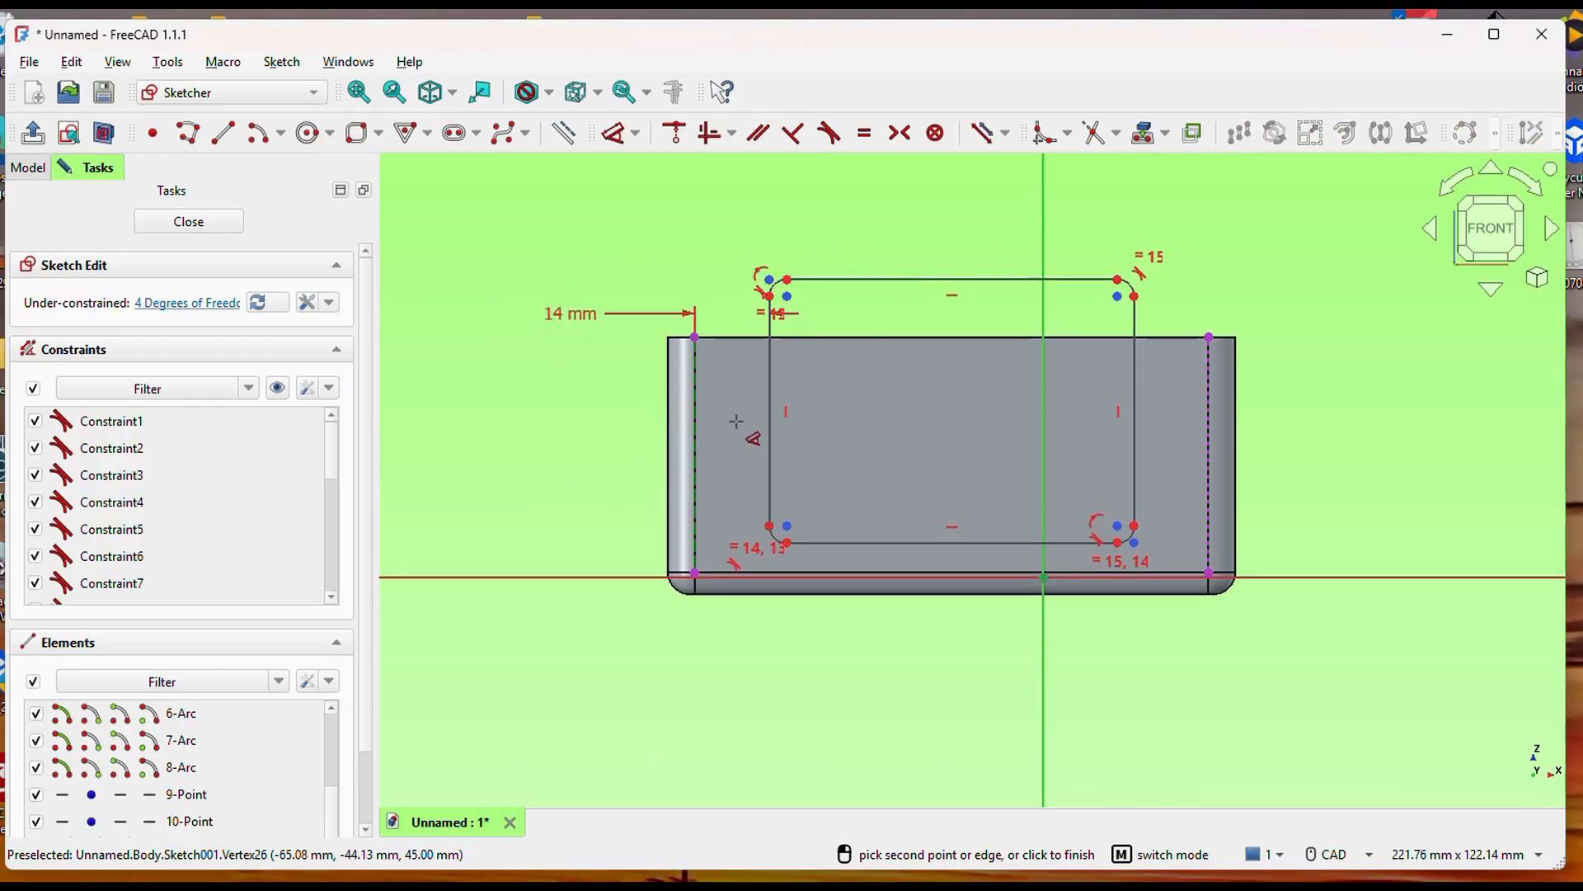
Dimension the rectangle's right side at 14 mm from the upper endpoint of the projected right edge.
click(1137, 361)
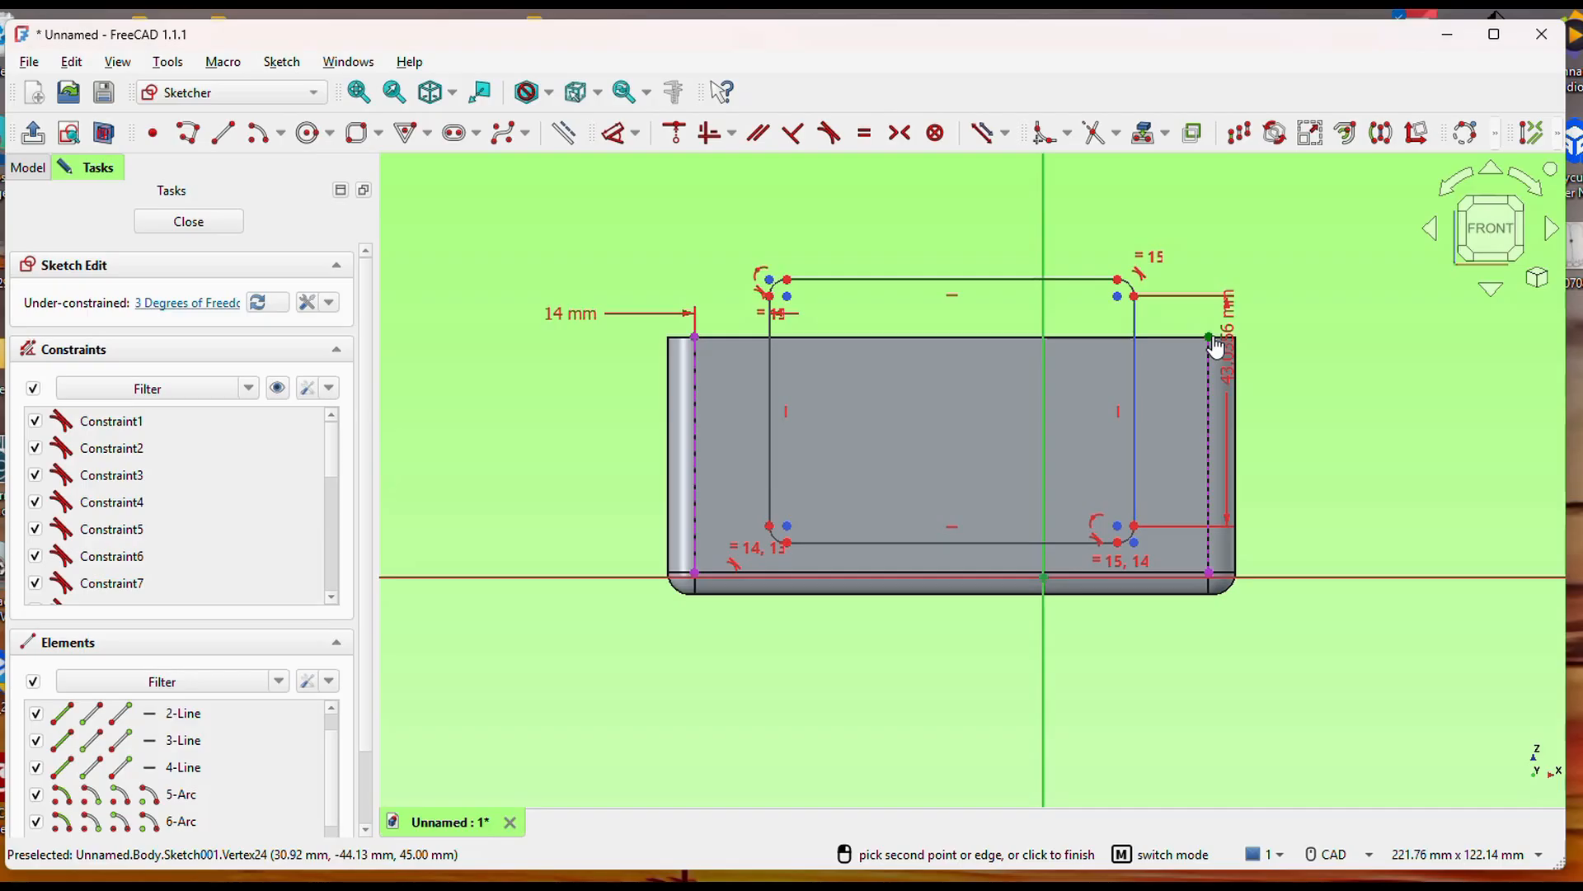
click(1216, 346)
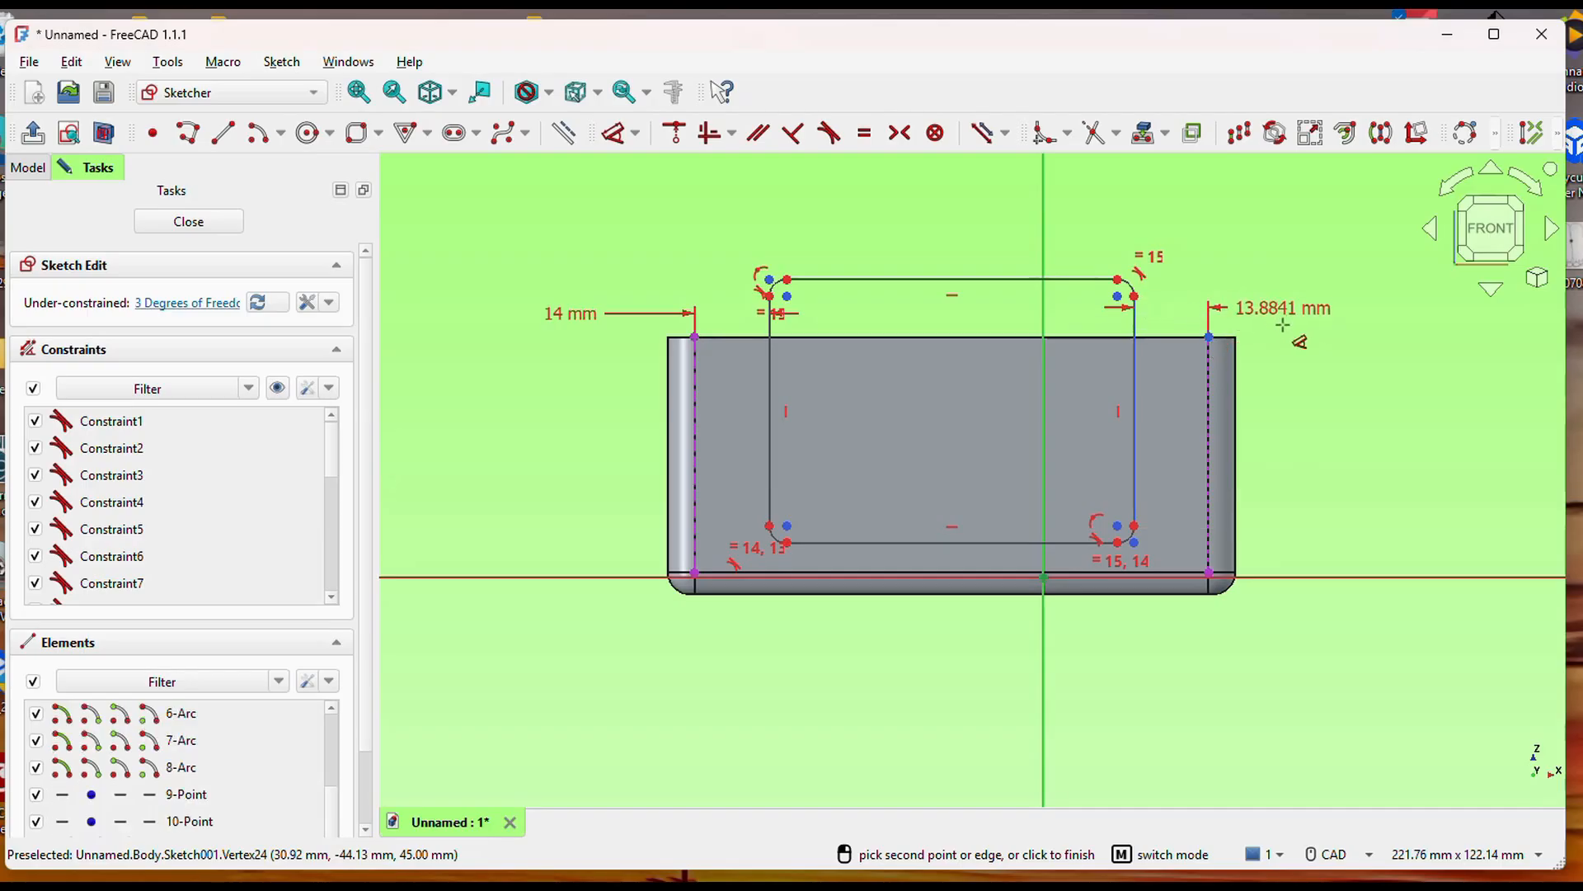
click(1384, 340)
text(1)
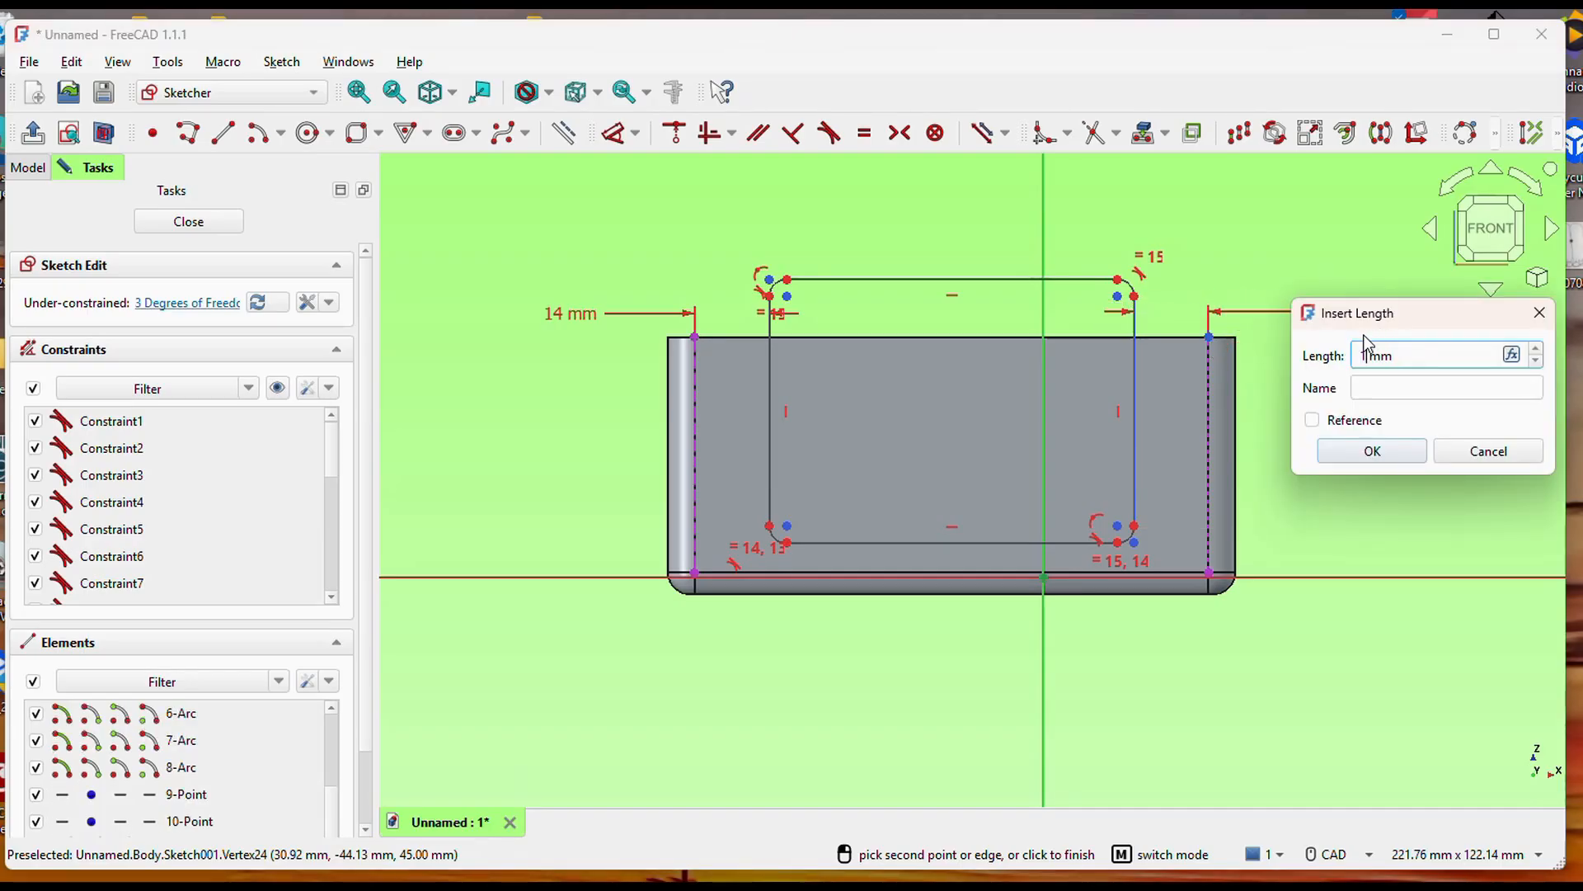
text(4)
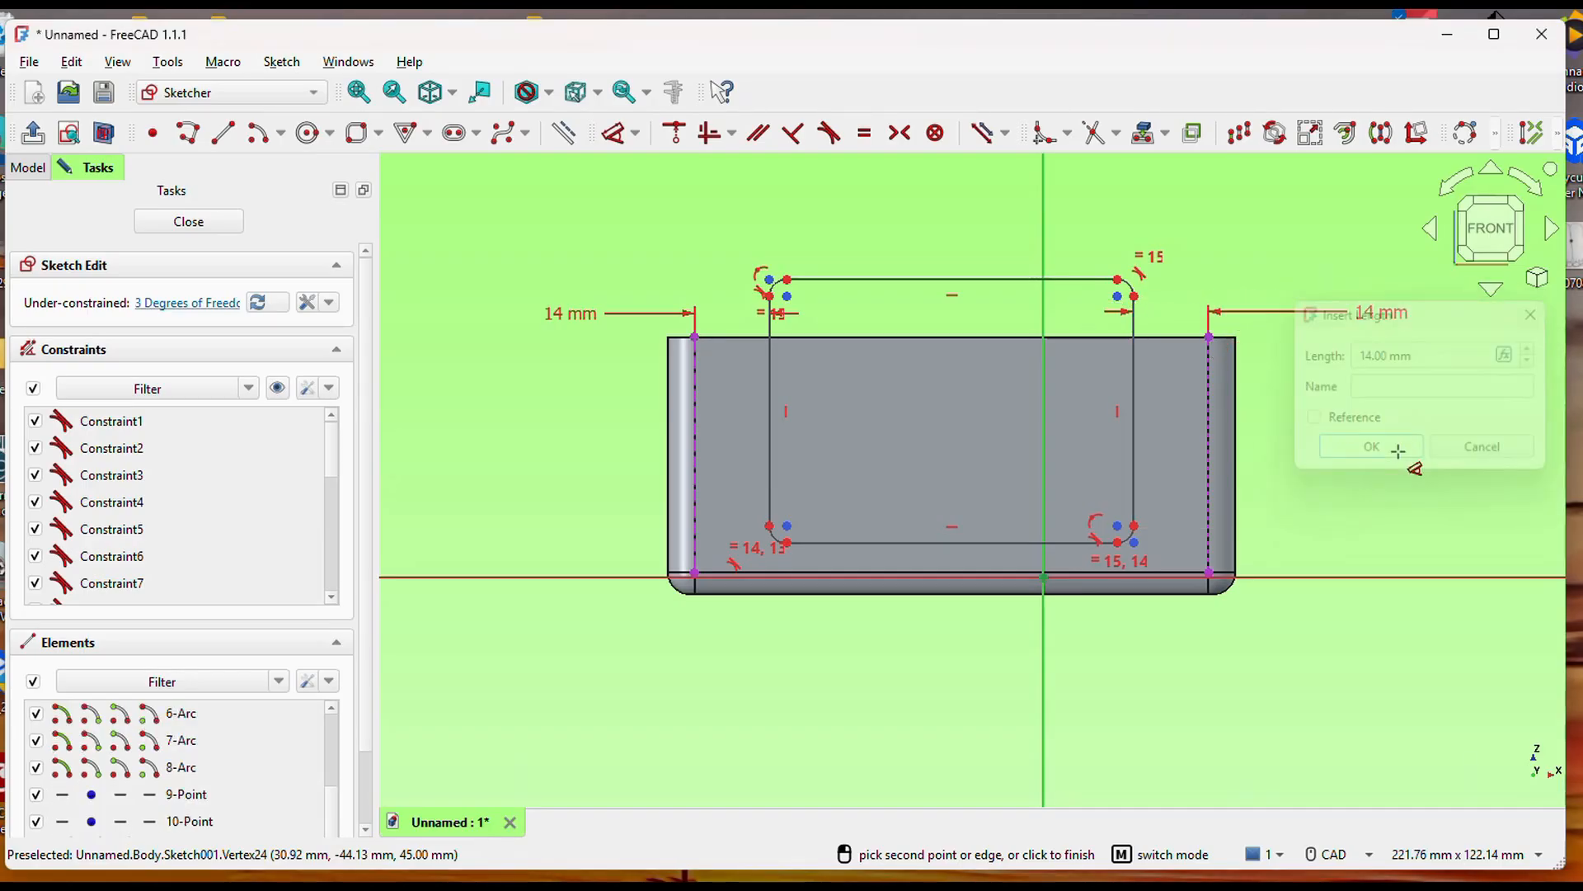
click(1396, 450)
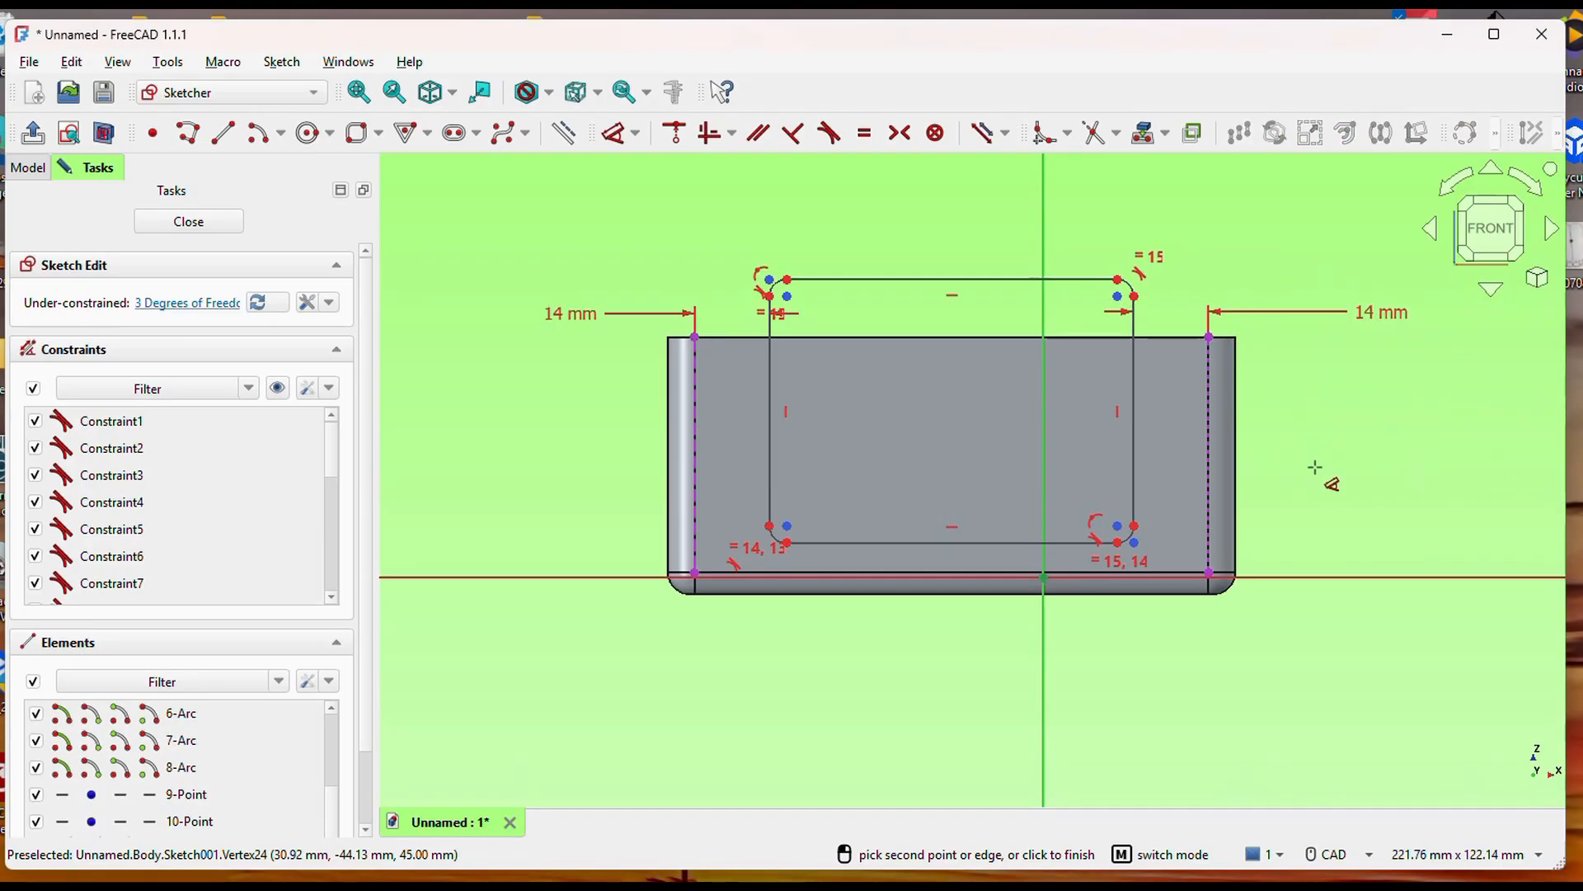
Set the radius of the rectangle's lower-left corner arc to 16 mm.
click(778, 549)
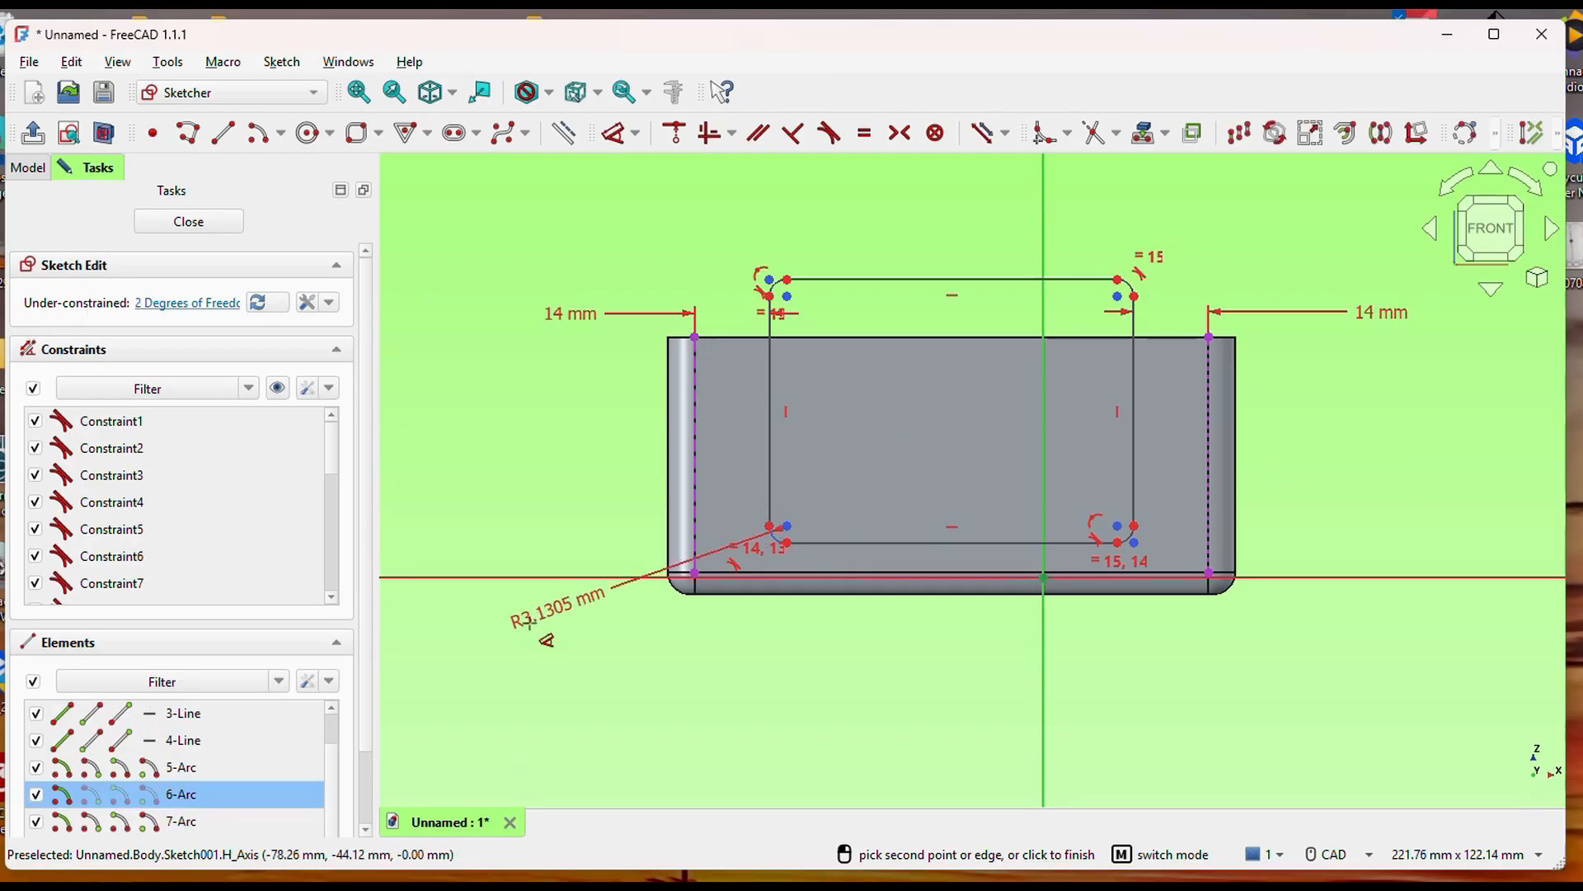
click(511, 714)
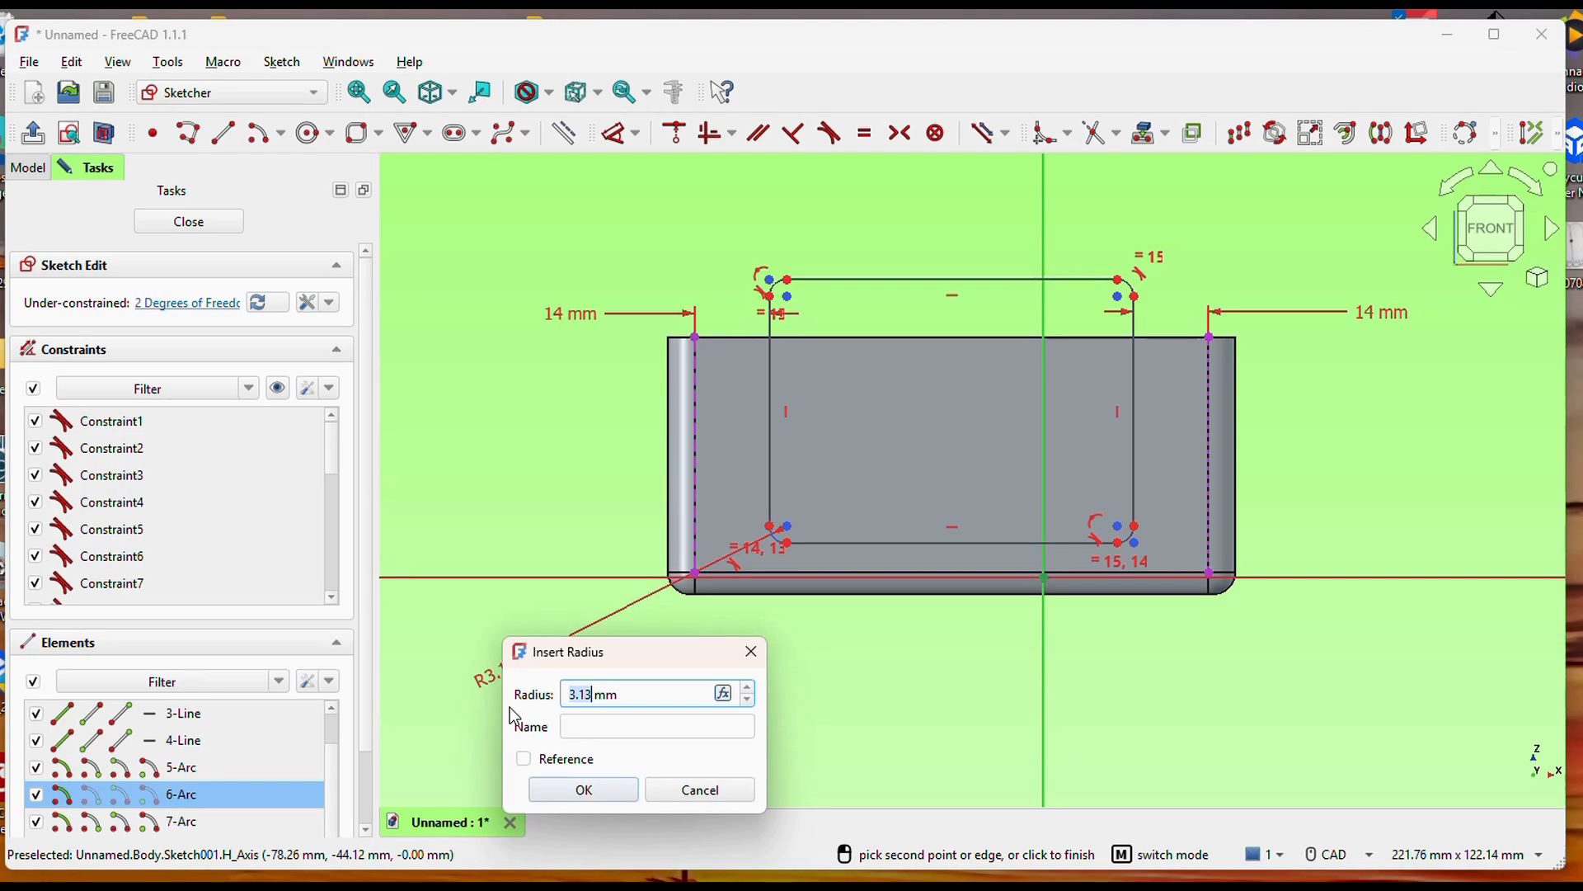
text(16)
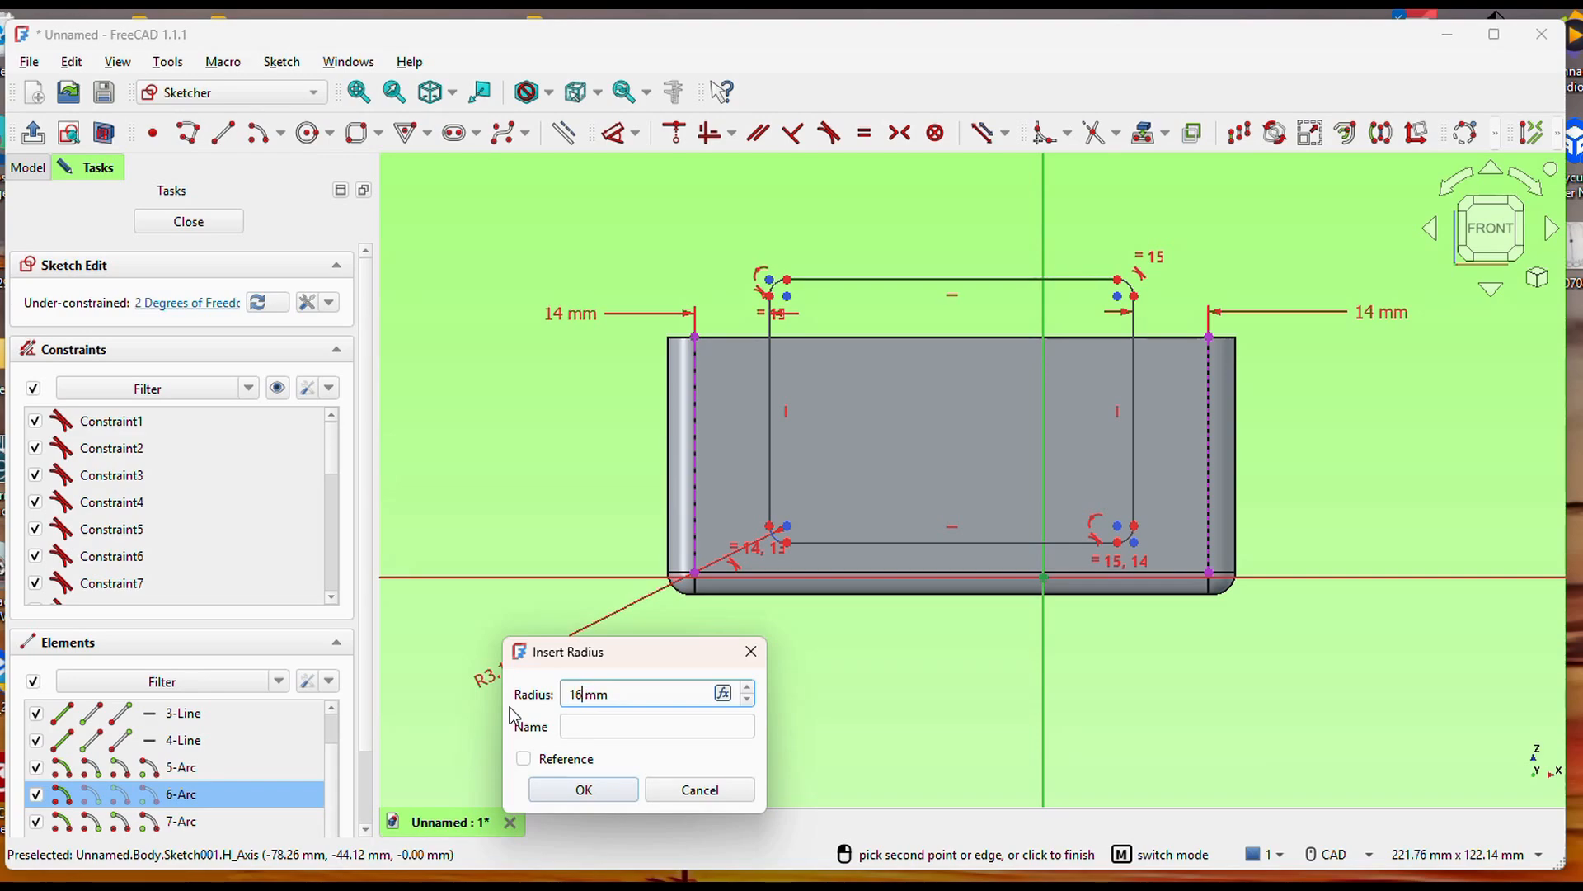
click(610, 790)
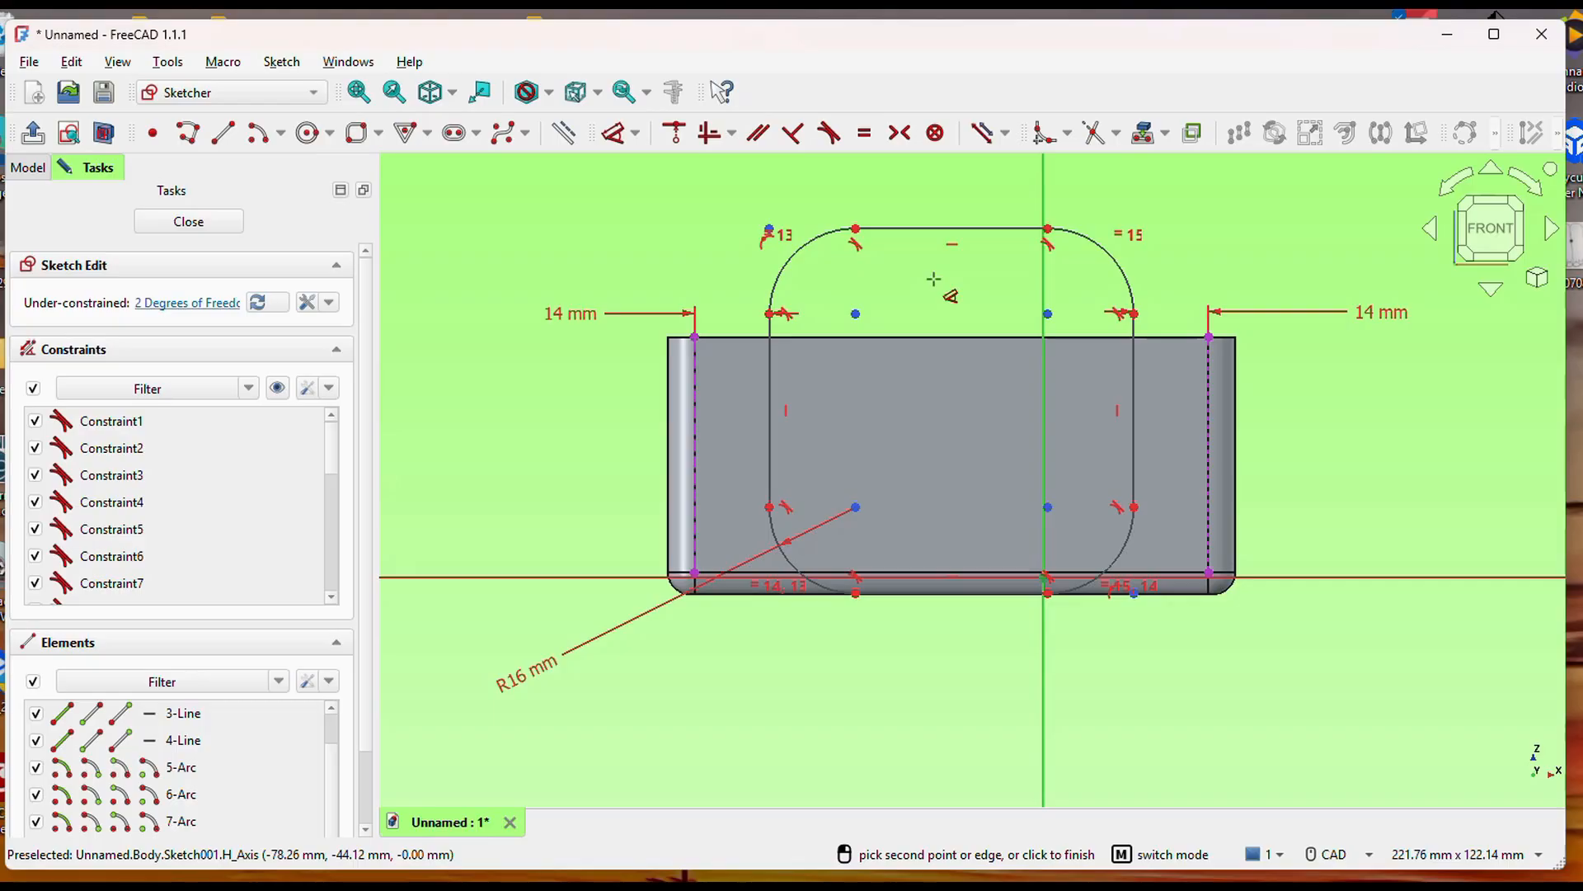
scroll(841, 724, up, 5)
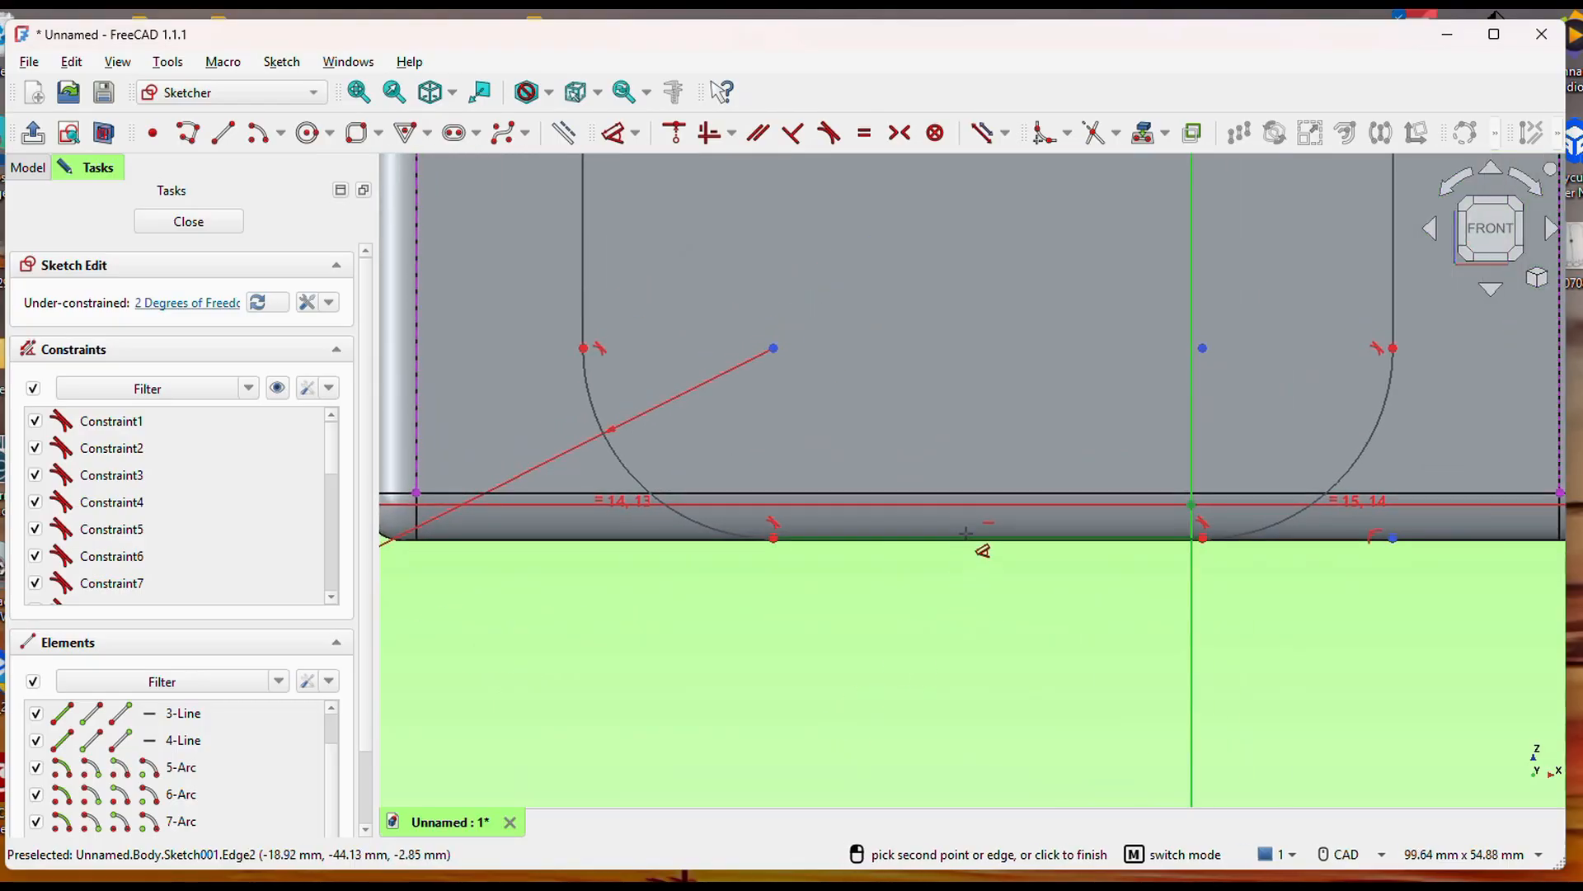
scroll(962, 544, down, 3)
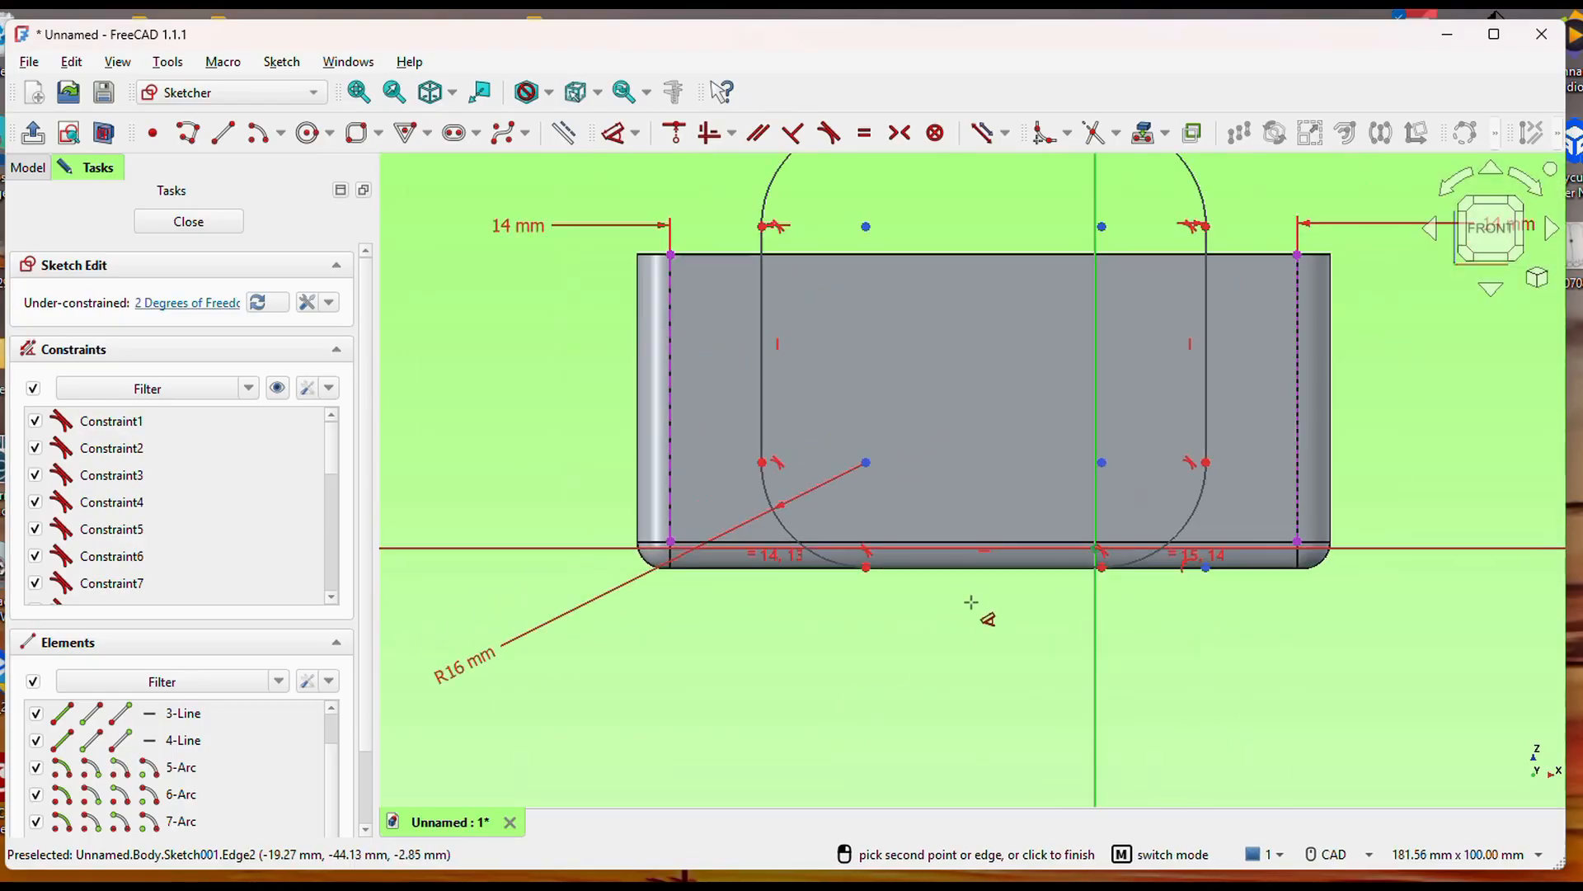
Constrain the lower straight side of the rounded rectangle to pass through the sketch origin.
scroll(926, 594, up, 2)
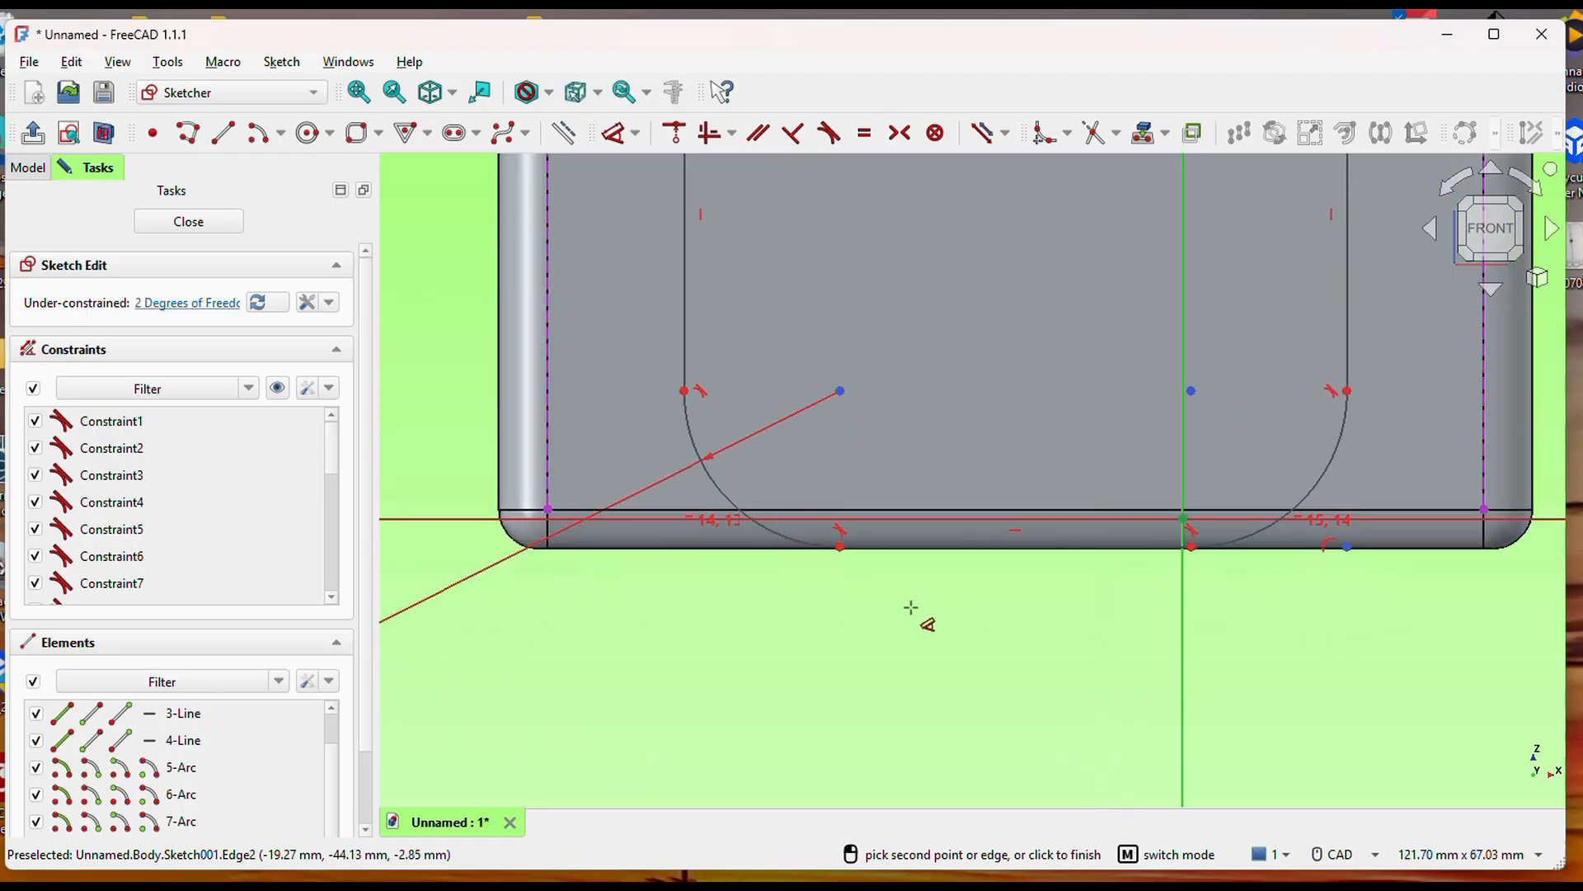
key(Escape)
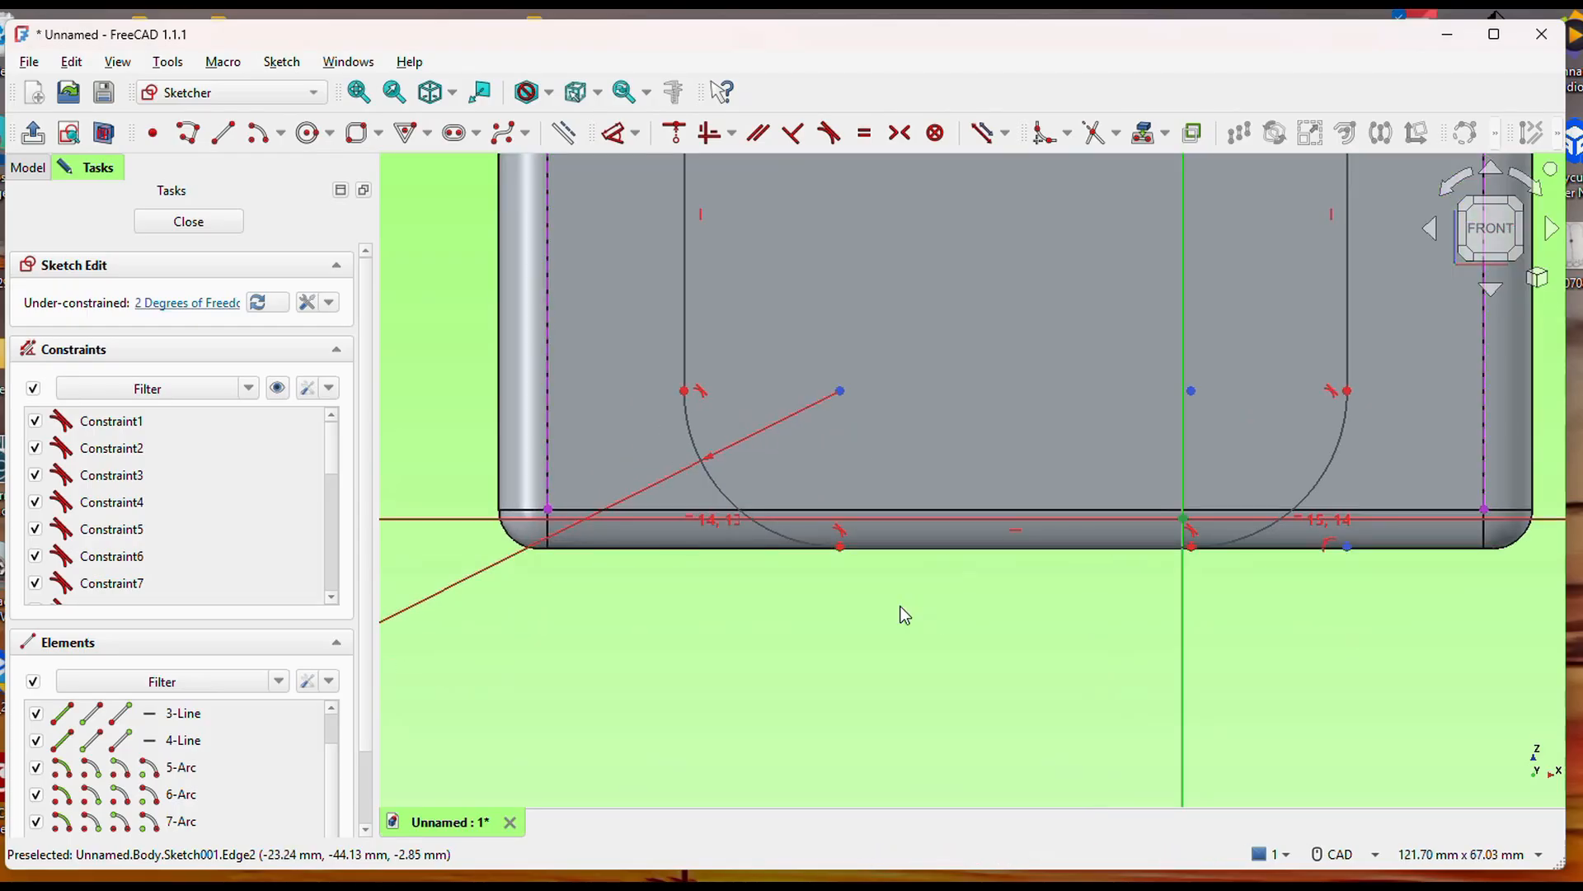
scroll(932, 547, up, 5)
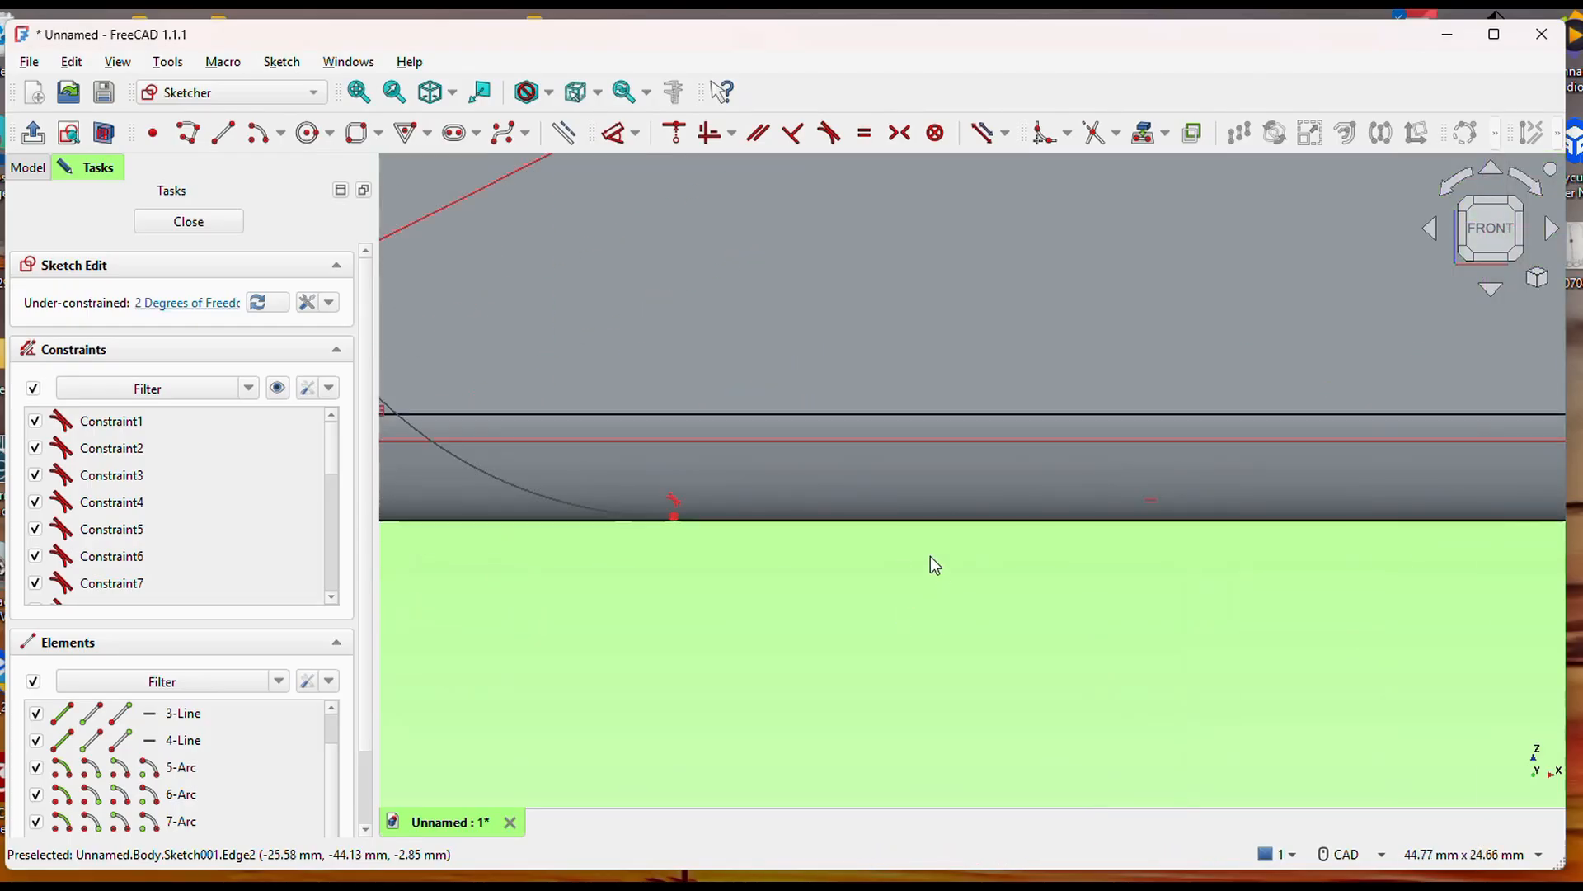
click(917, 521)
click(931, 521)
scroll(859, 648, down, 5)
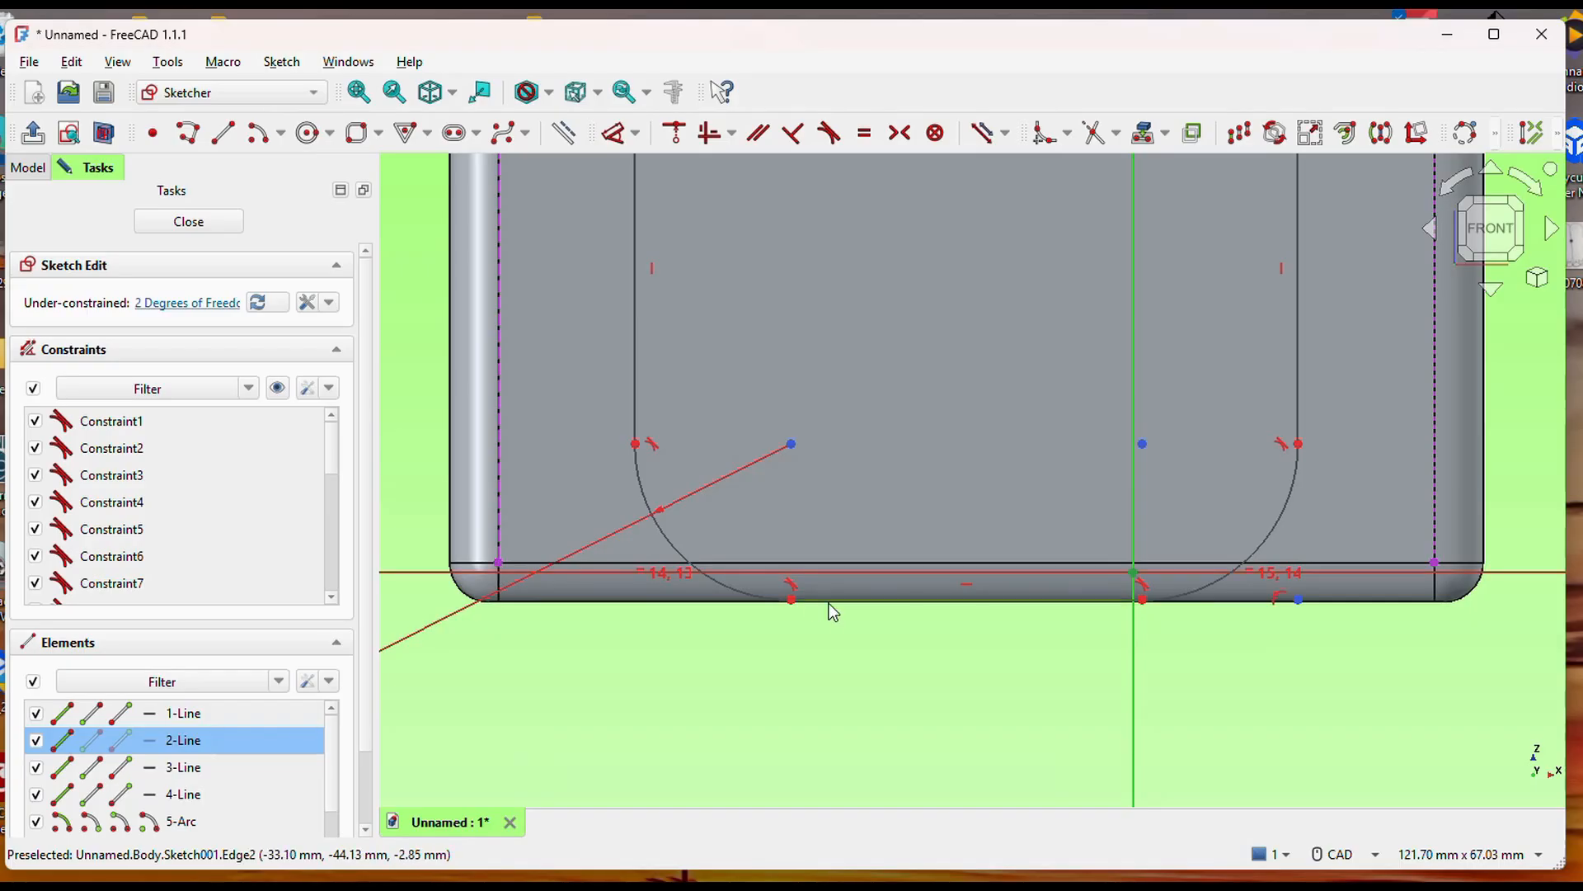
scroll(1030, 661, up, 1)
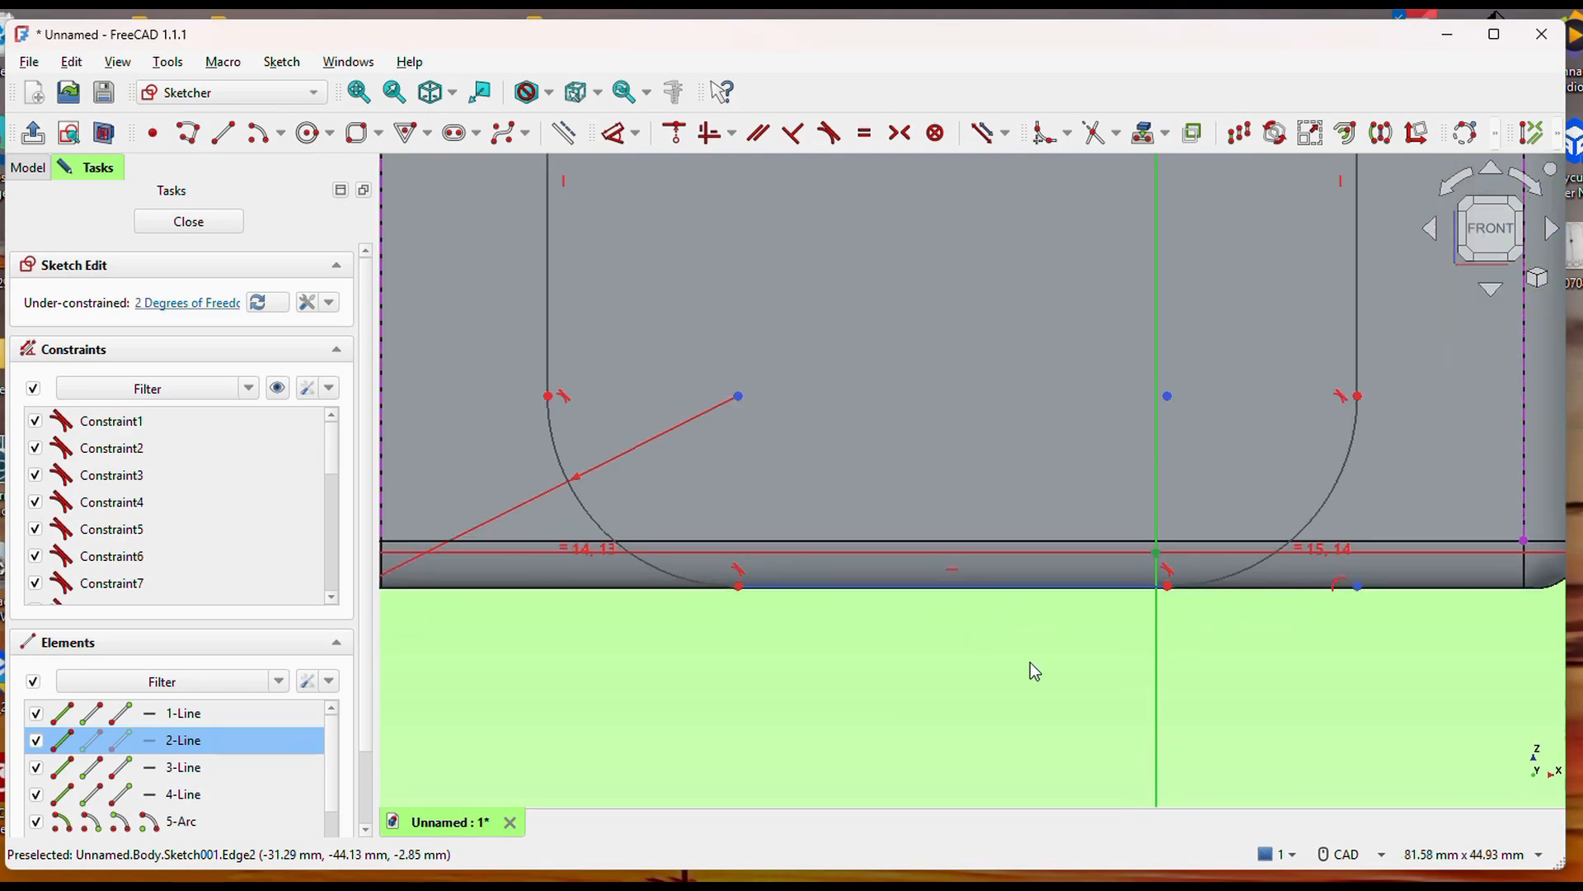
scroll(1030, 661, down, 2)
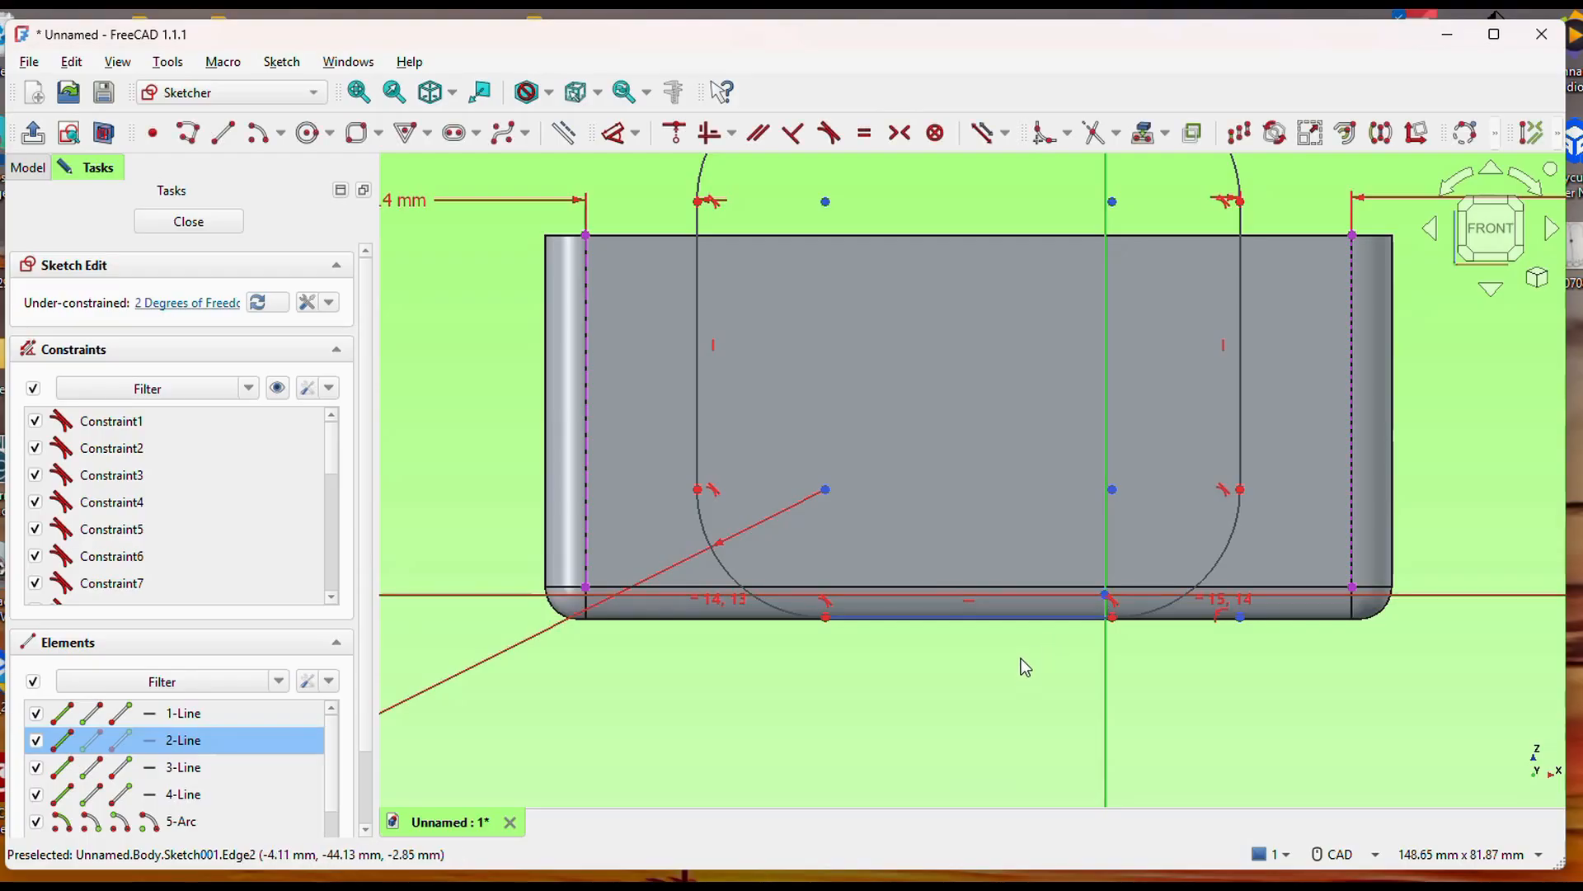
click(674, 134)
Finish editing the rounded rectangle sketch on the front wall.
middle_drag(944, 525, 981, 478)
middle_drag(961, 549, 894, 489)
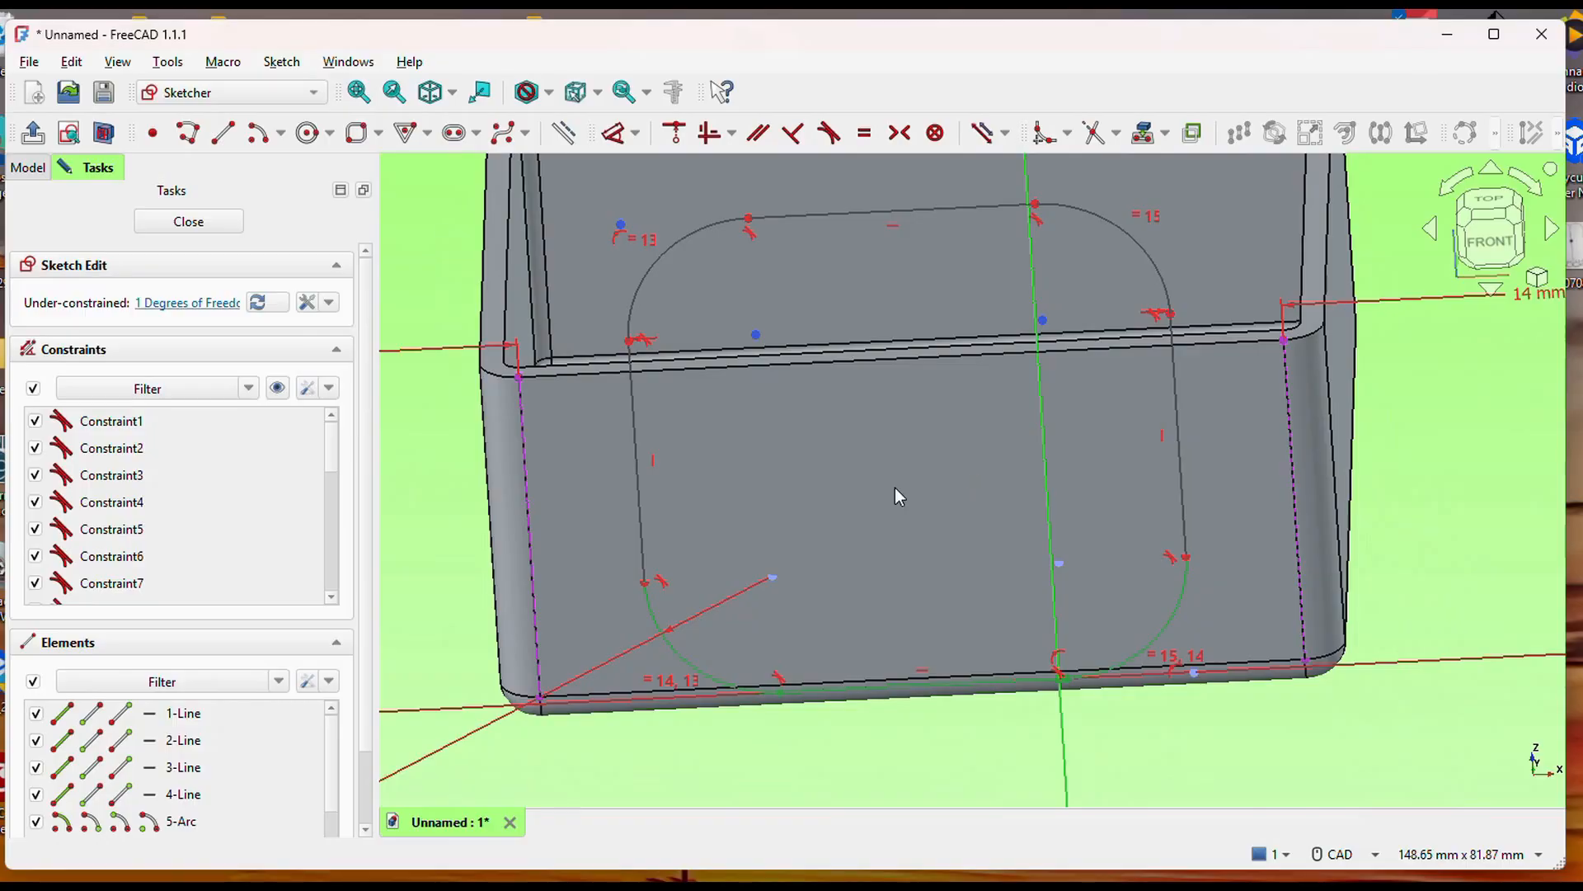
mouse_move(1170, 425)
middle_down()
mouse_move(1185, 597)
mouse_move(1019, 492)
middle_up()
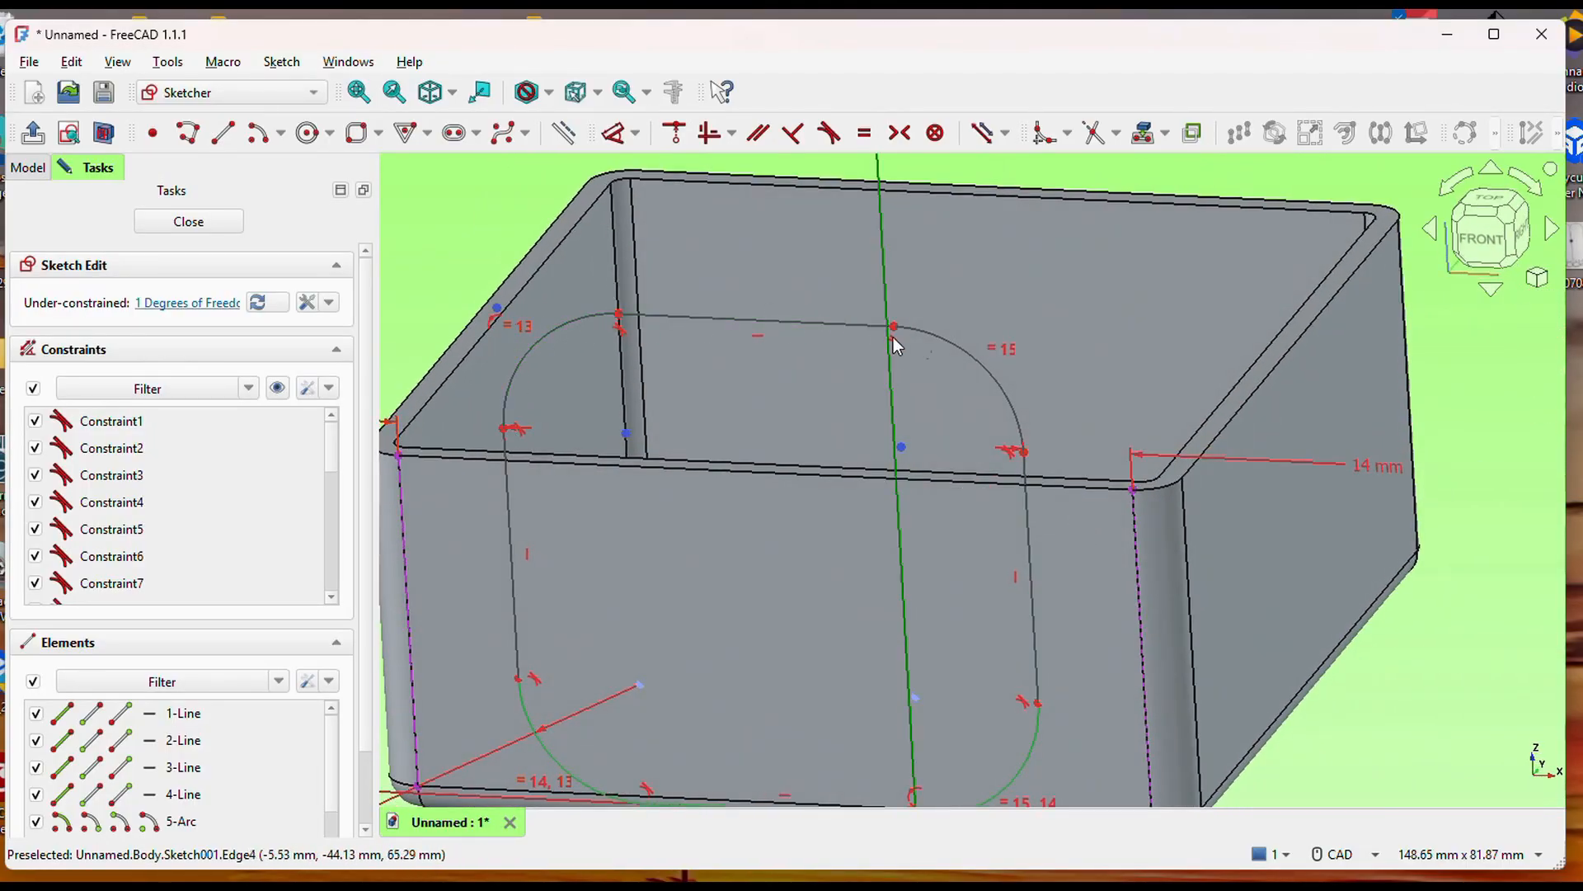
middle_drag(1335, 412, 1160, 450)
middle_drag(1364, 361, 1463, 454)
scroll(1466, 450, down, 2)
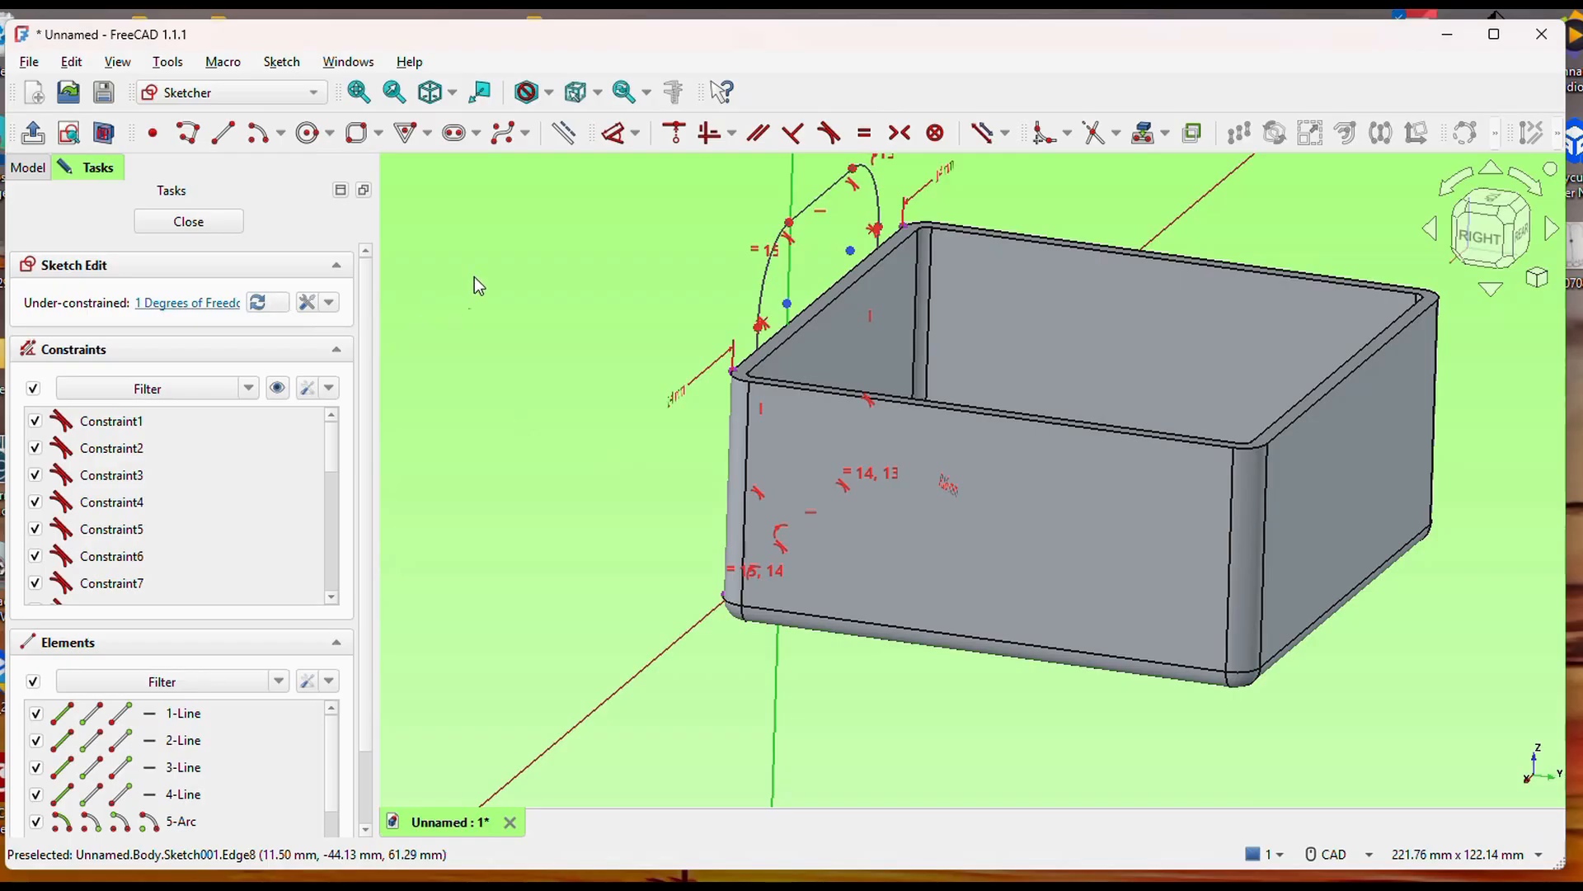
click(35, 135)
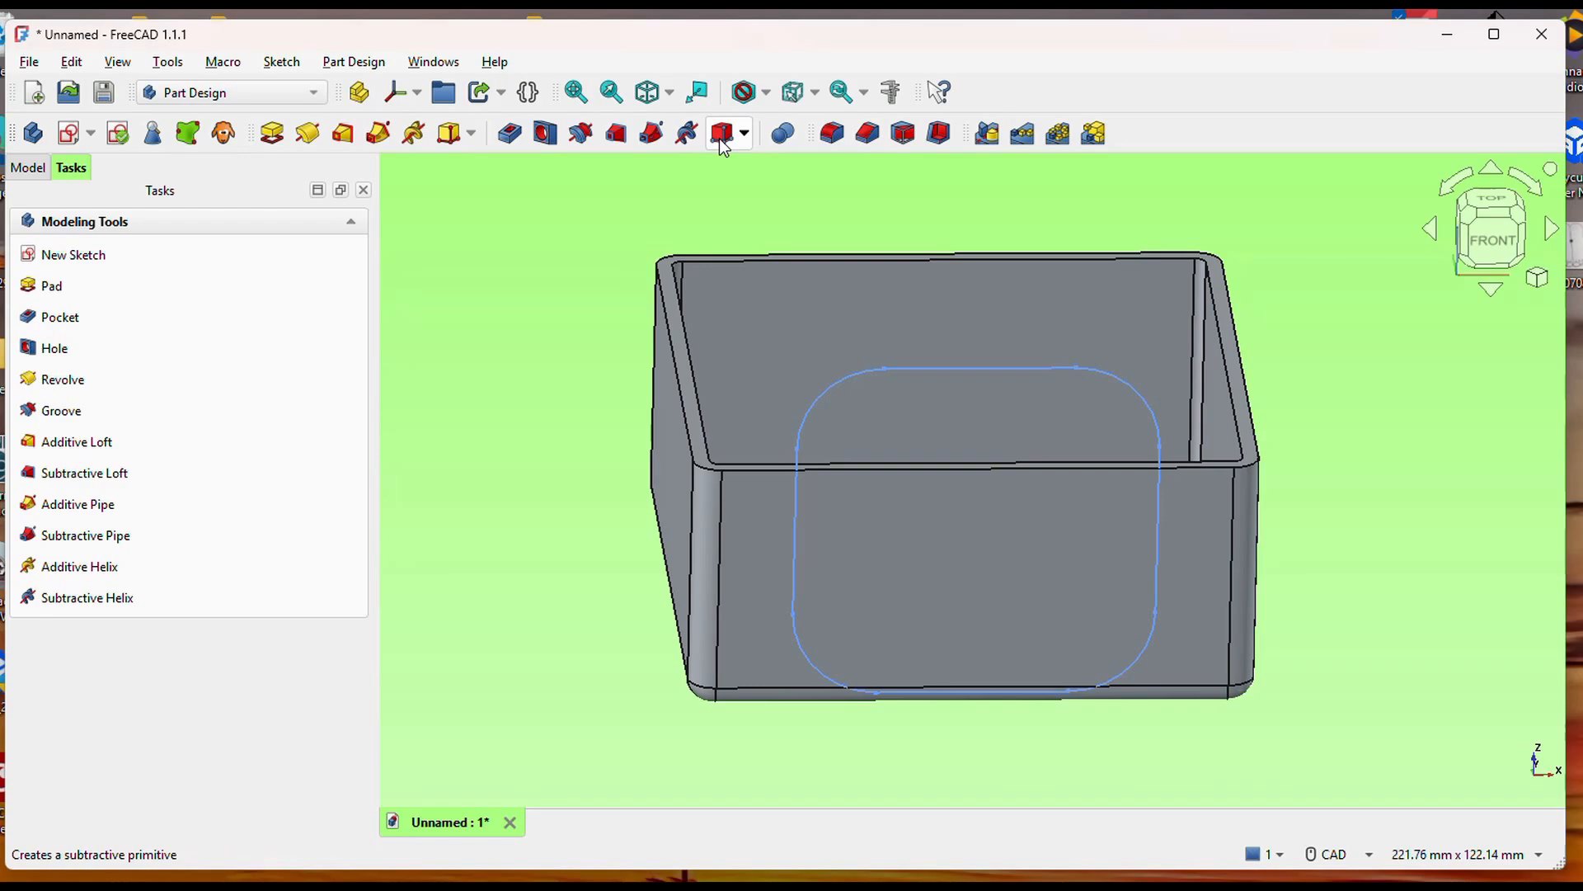
Start a Pocket from the rounded rectangle profile with a length of 150 mm through the box.
click(508, 133)
middle_drag(1351, 469, 1062, 571)
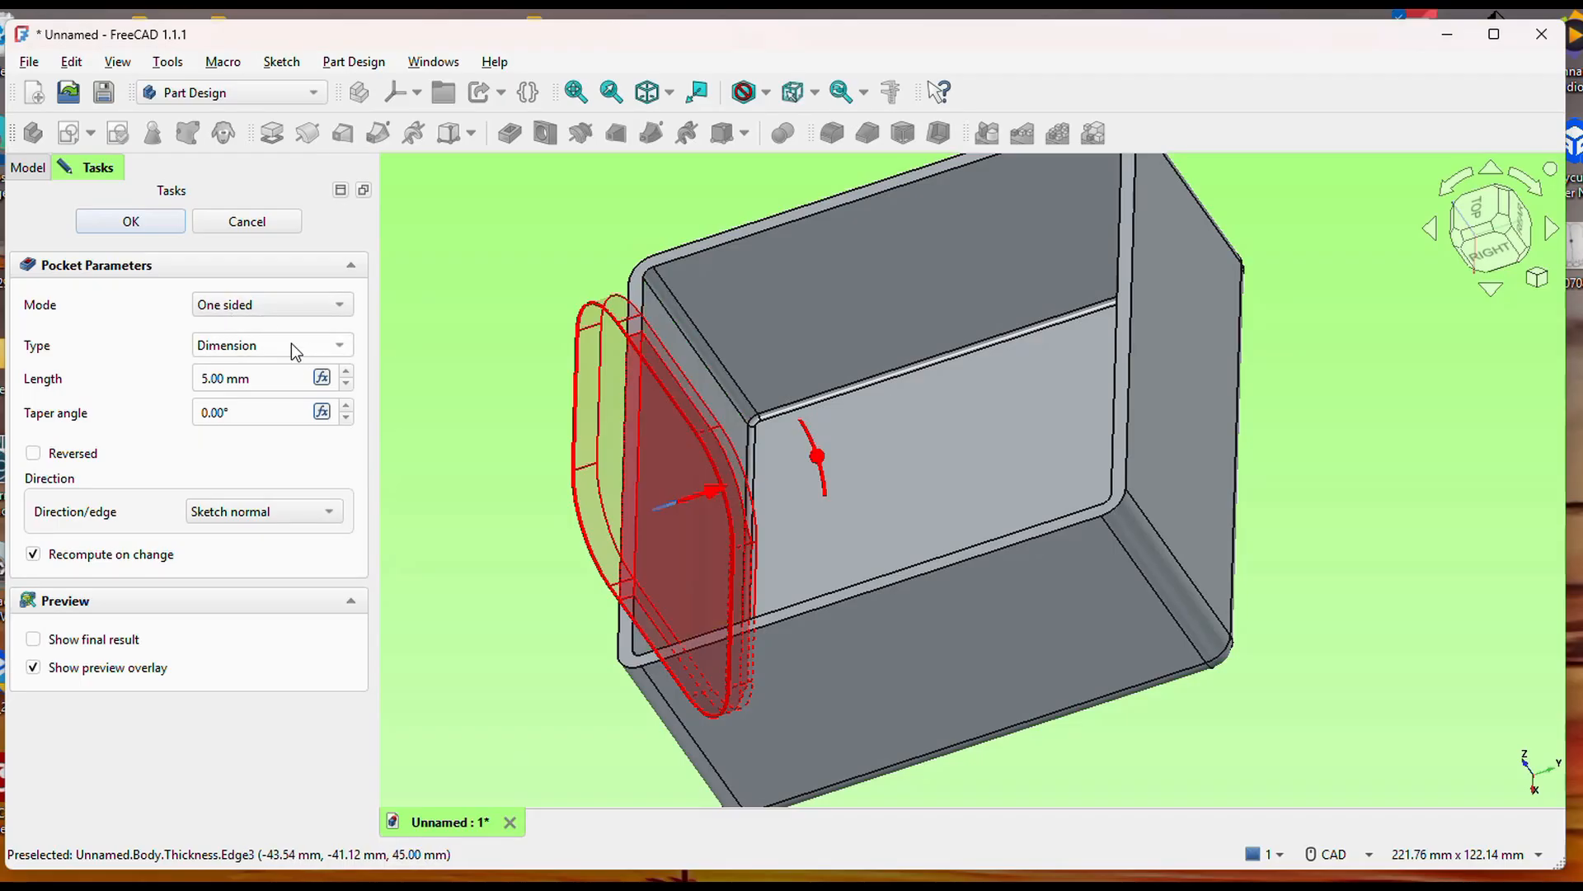
click(289, 381)
drag(280, 380, 181, 374)
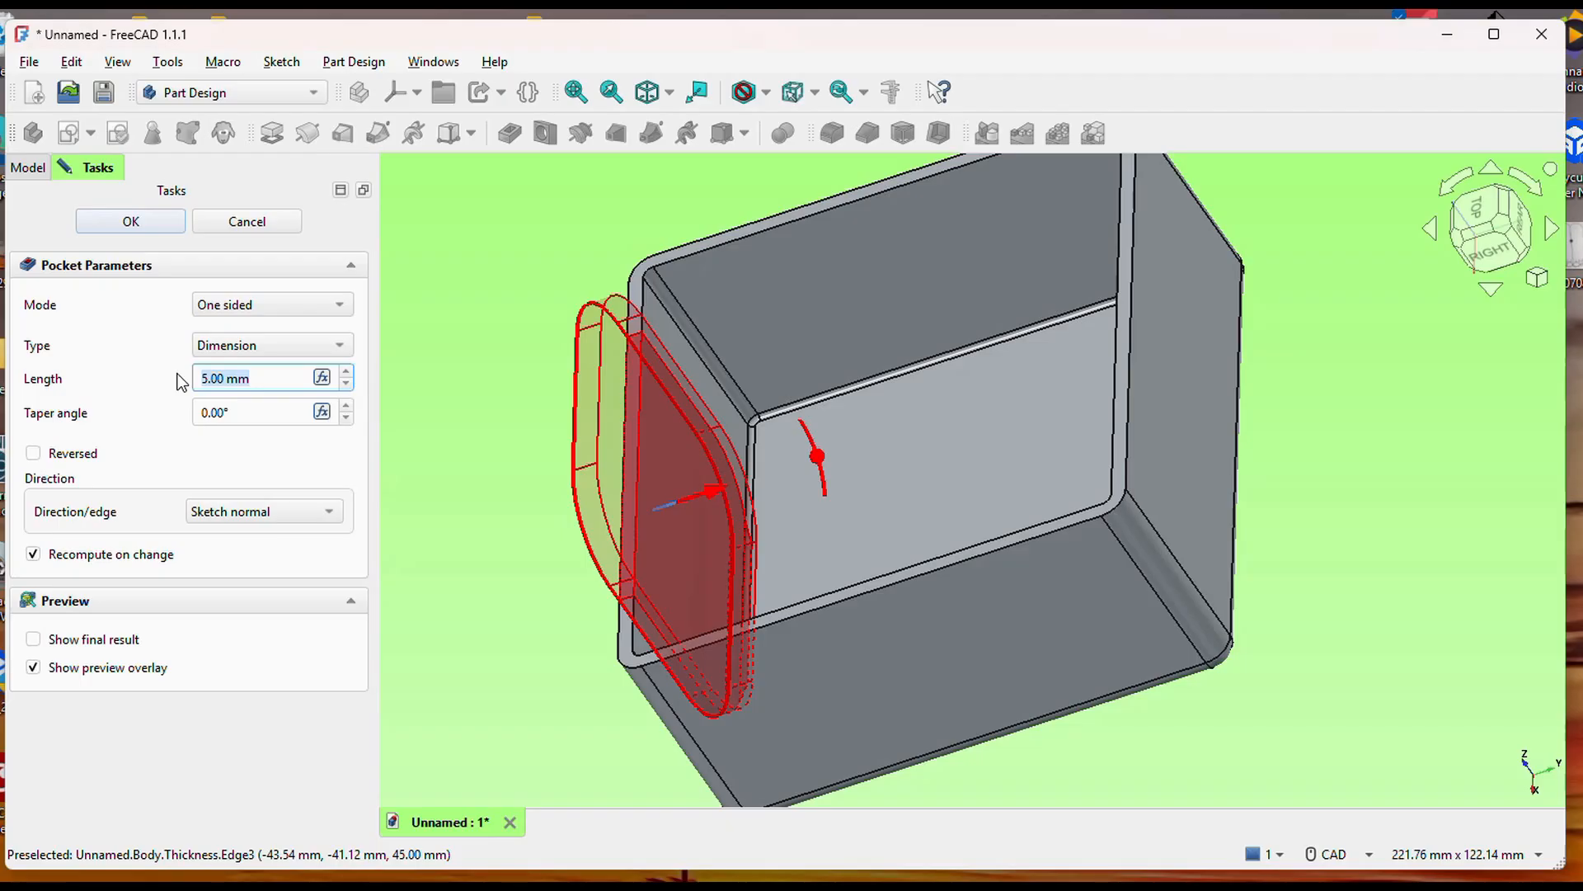
text(150)
click(264, 411)
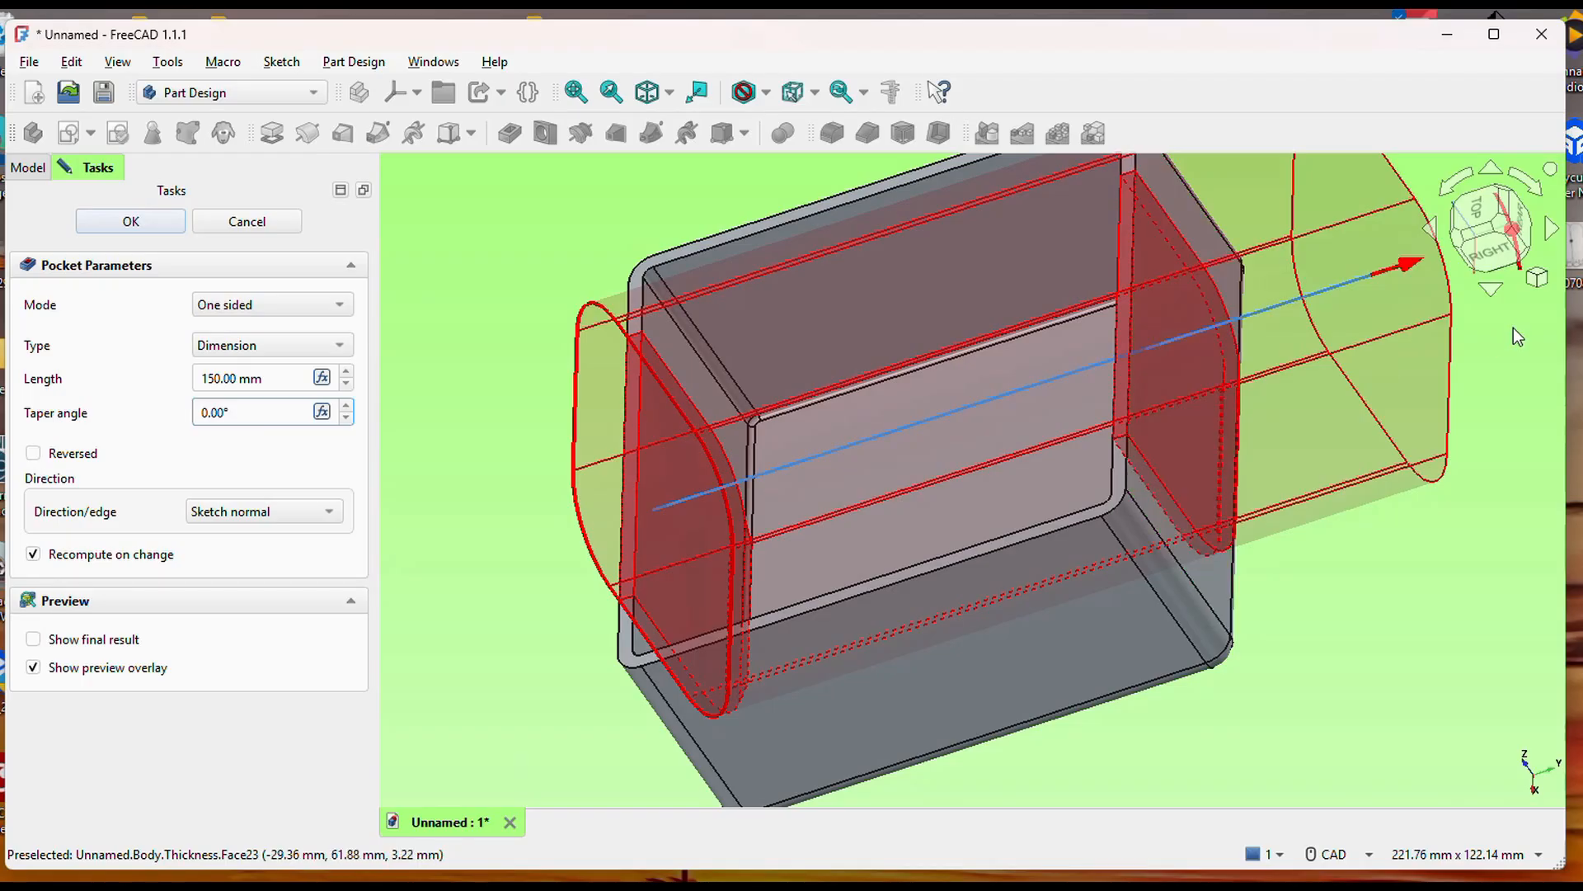
Change the pocket's type from a fixed dimension to Through all.
click(310, 343)
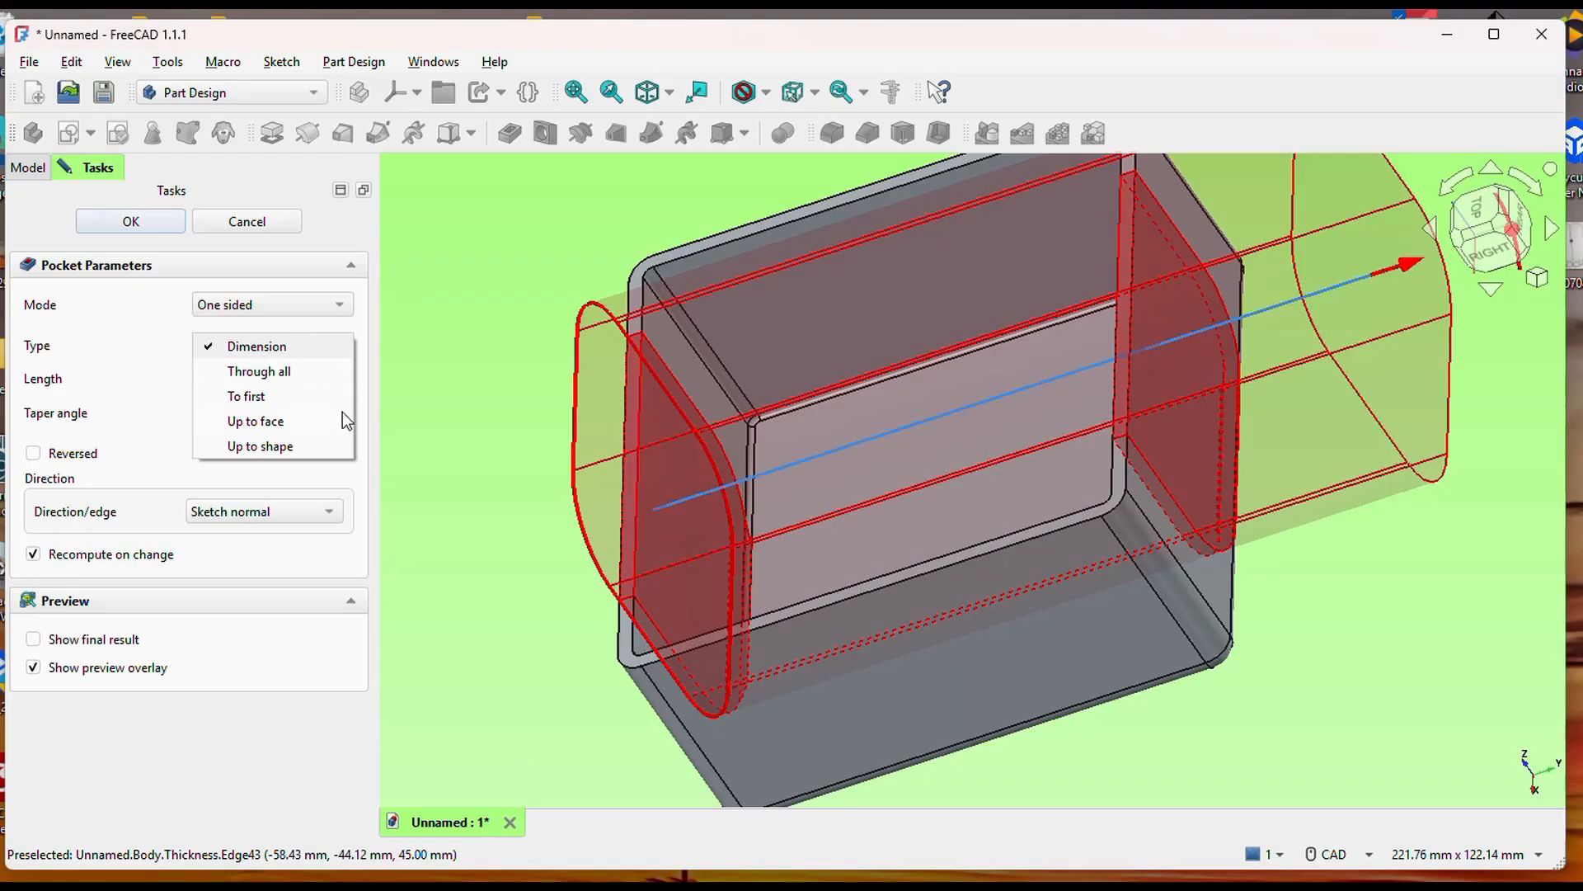
click(263, 376)
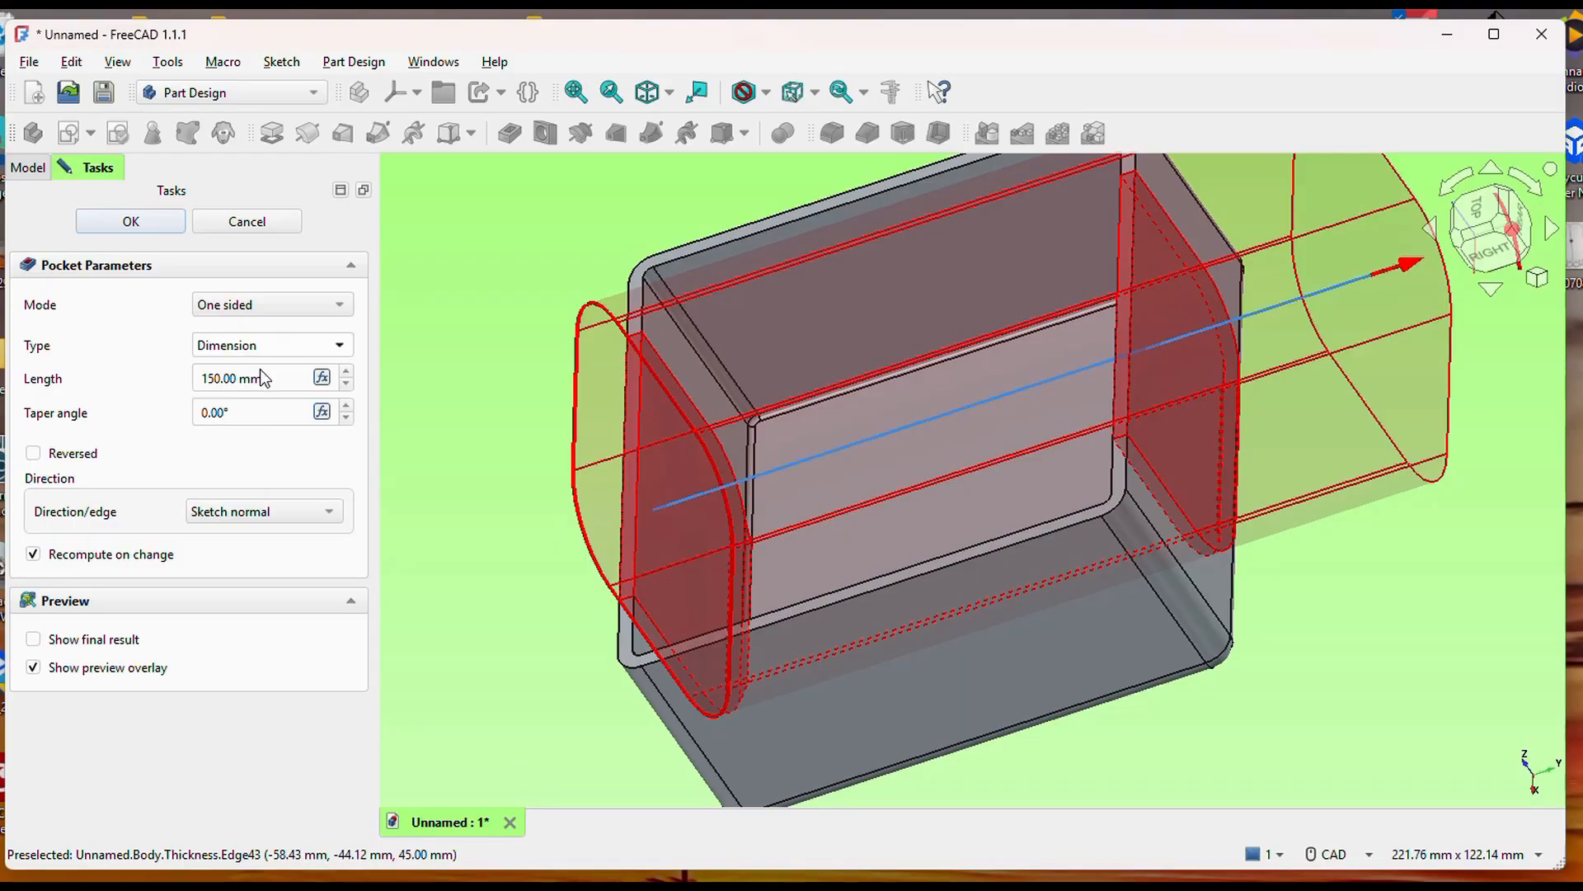
scroll(759, 608, down, 5)
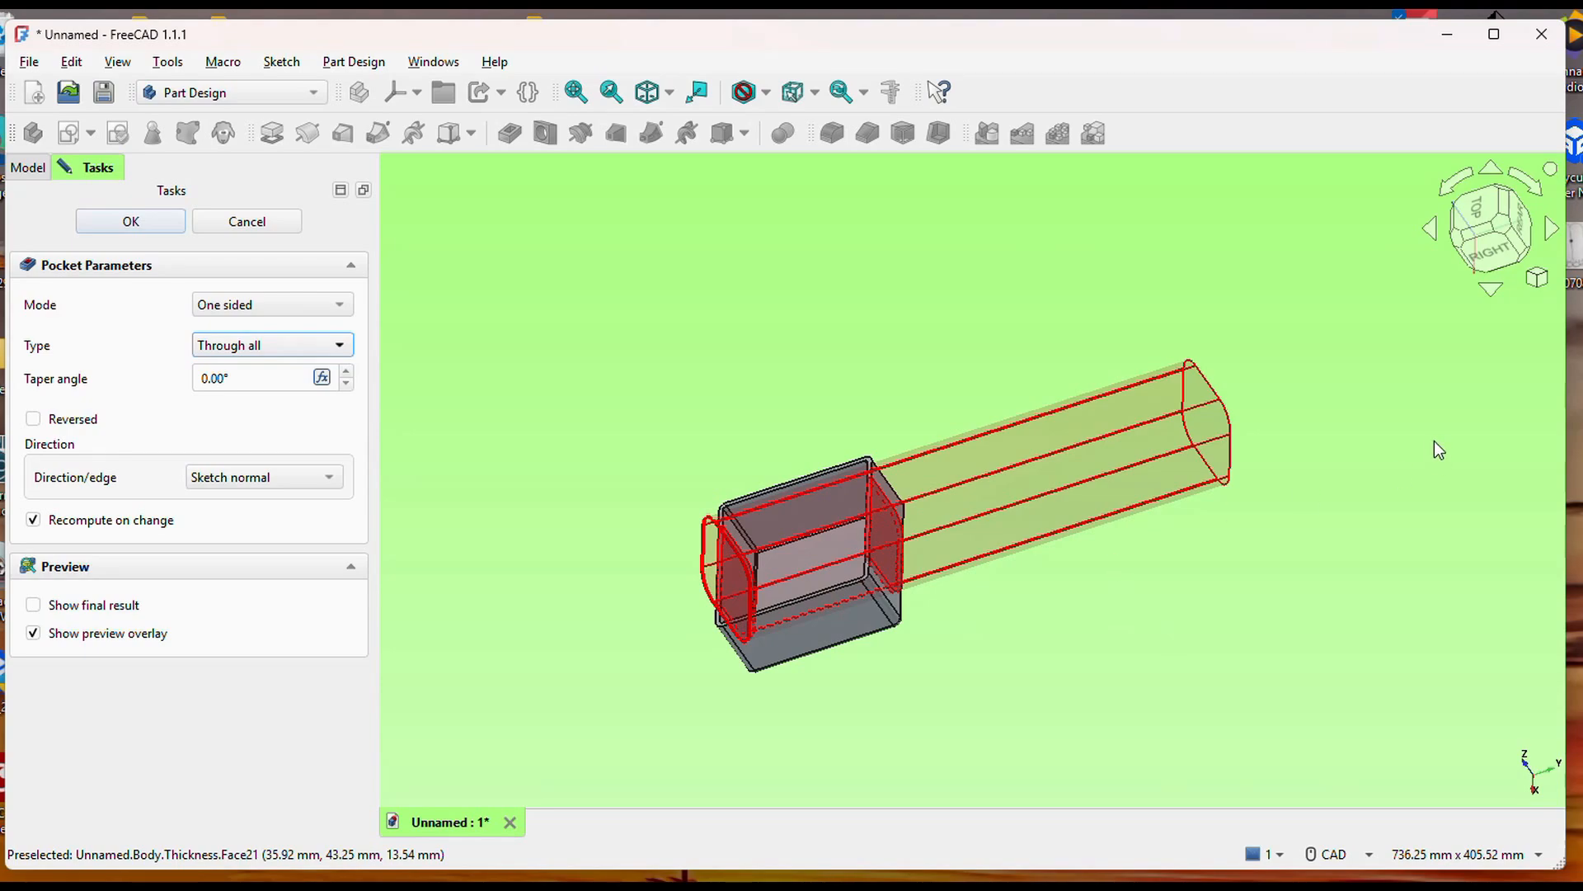
scroll(431, 383, up, 4)
scroll(402, 363, down, 5)
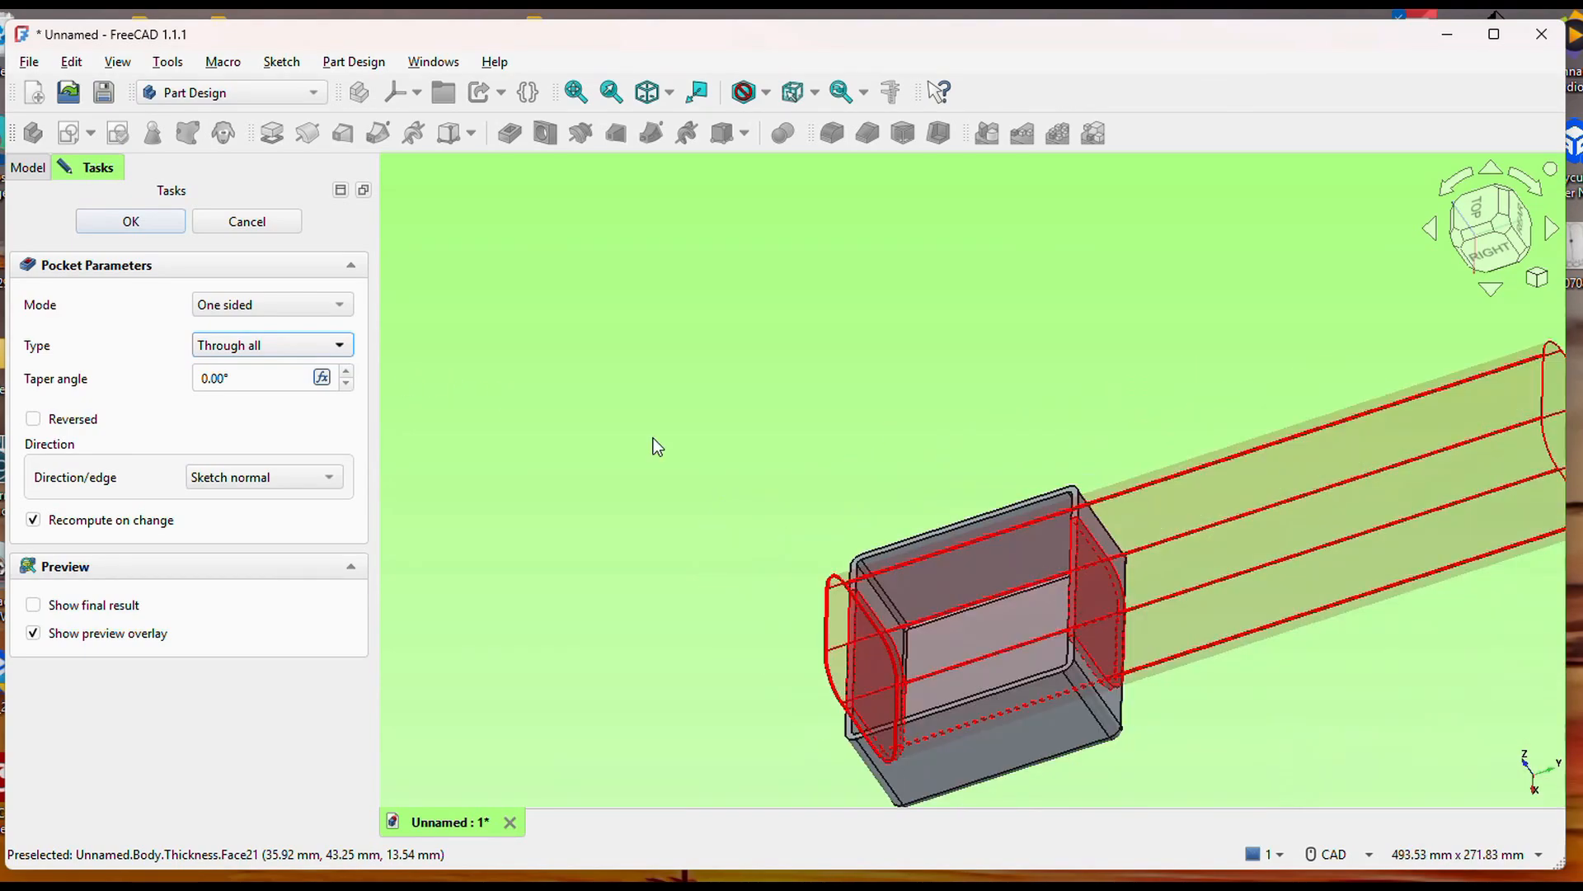
Set the pocket's type to Up to face, choose the outer face of the box's rear wall, and apply the cut.
click(297, 355)
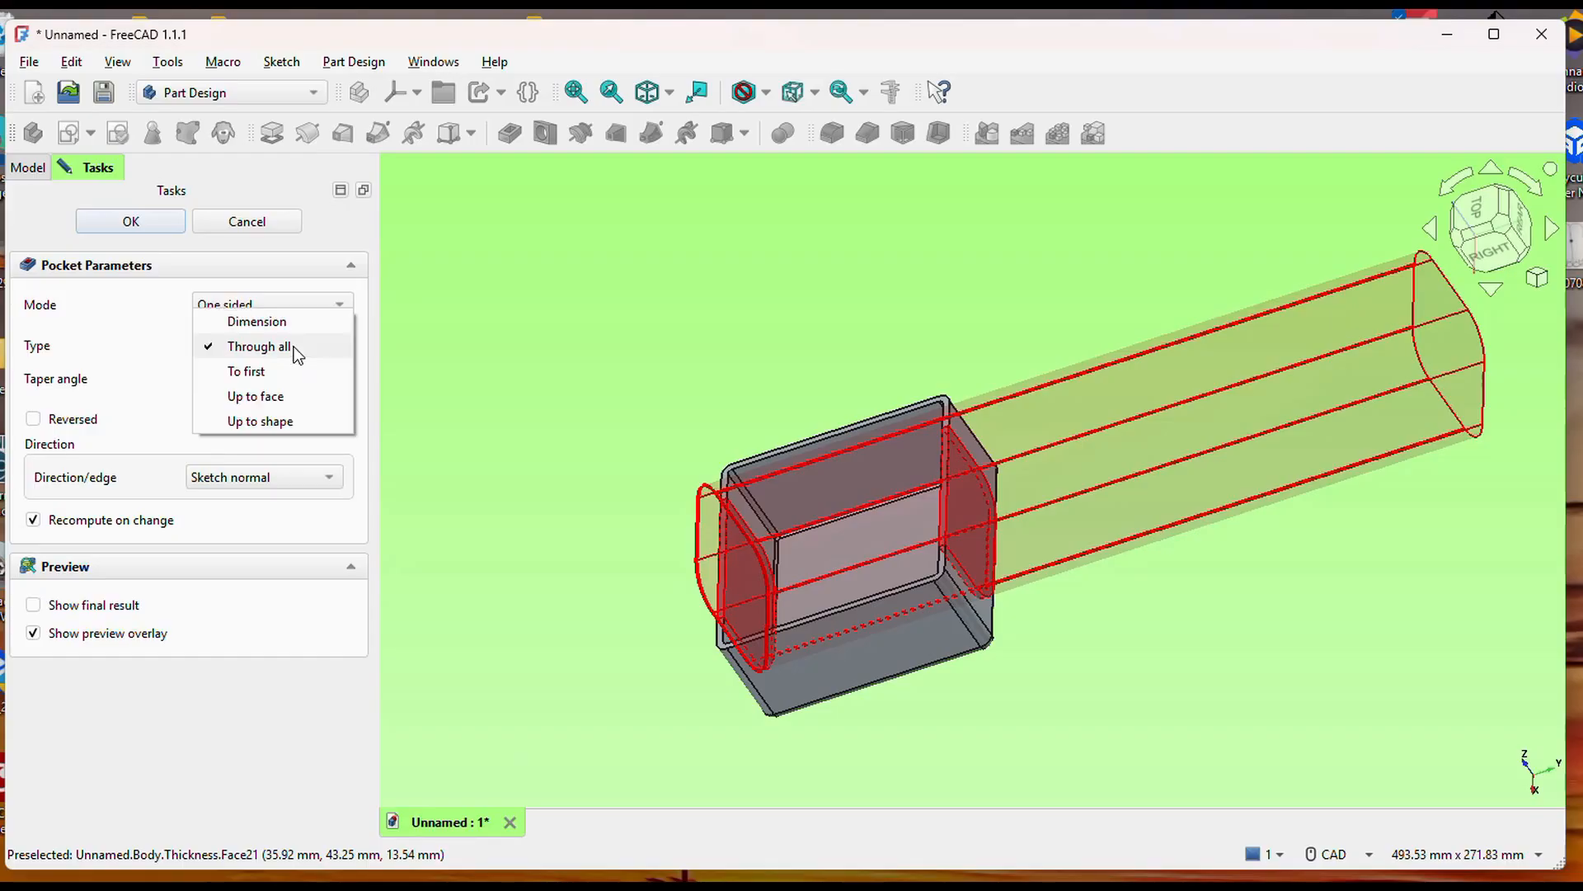
key(Escape)
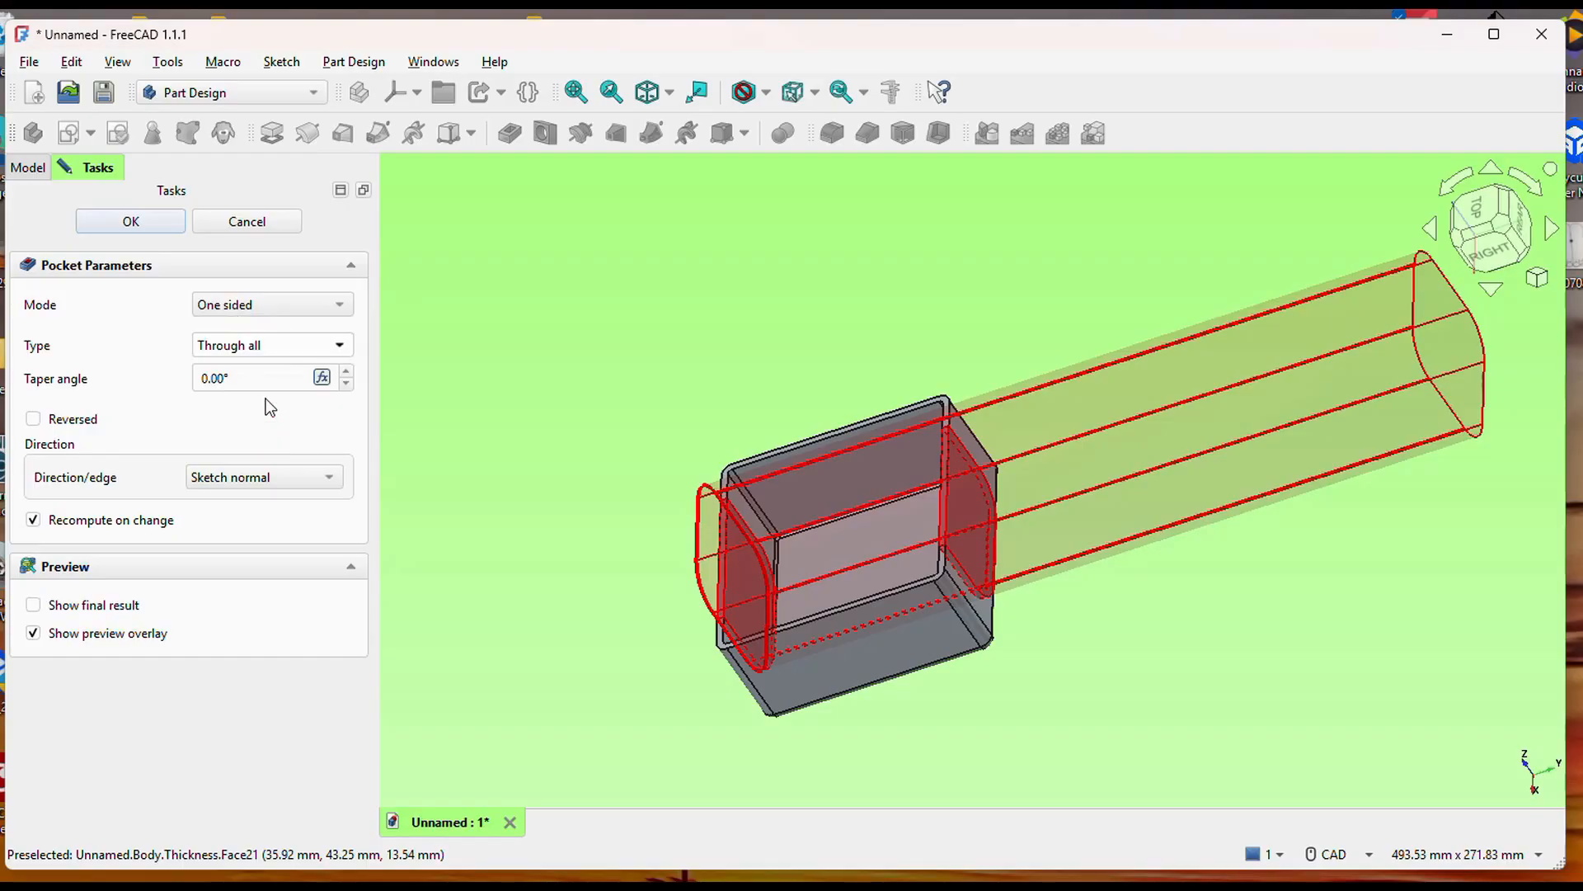
click(989, 617)
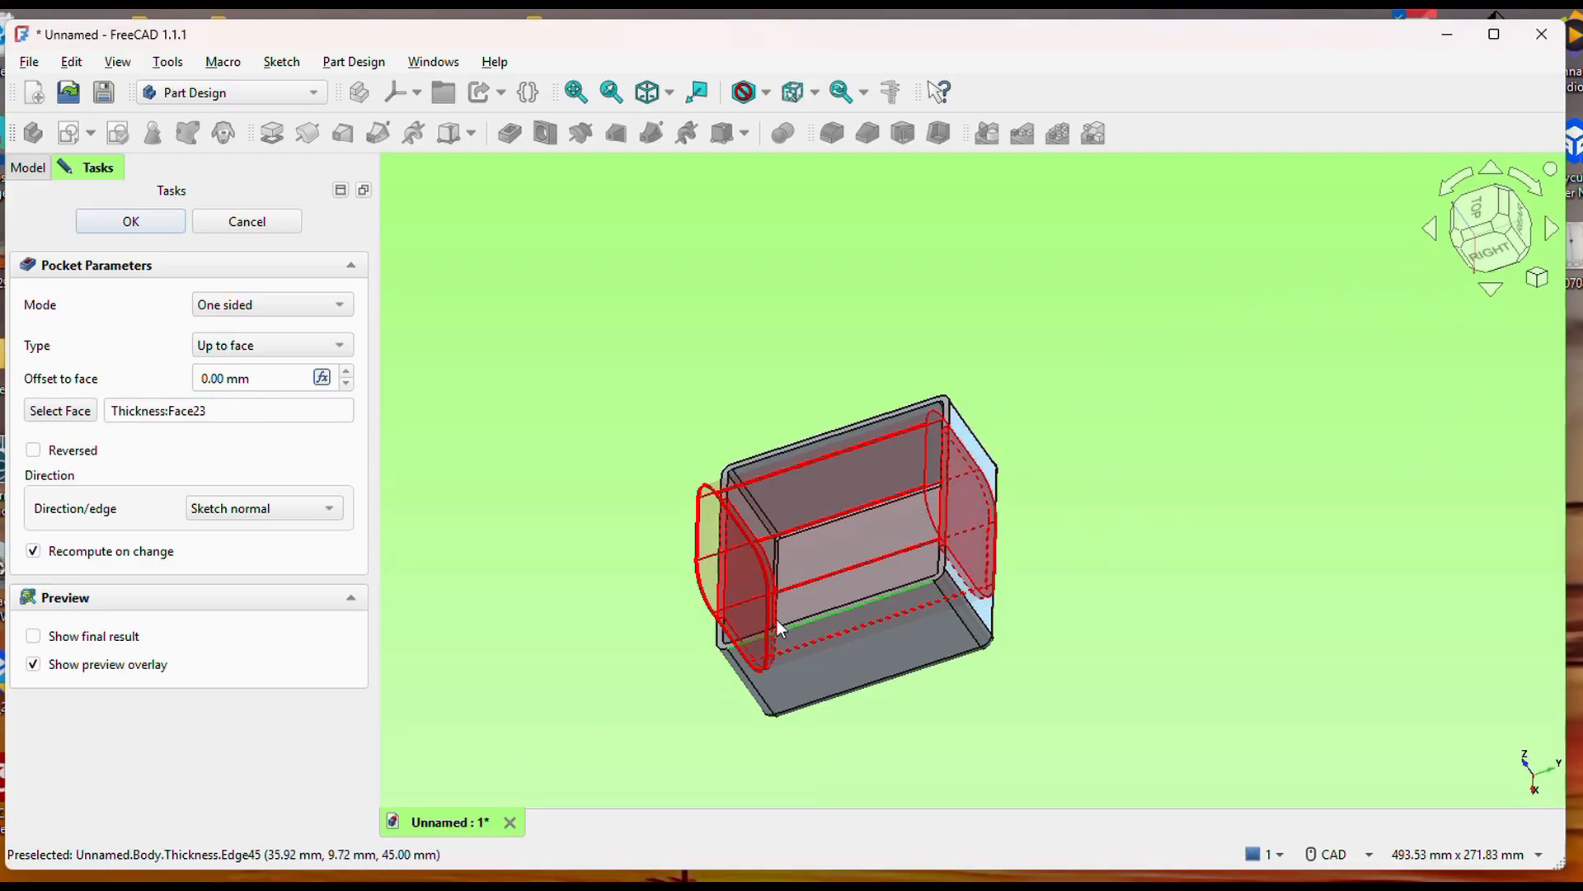
click(128, 220)
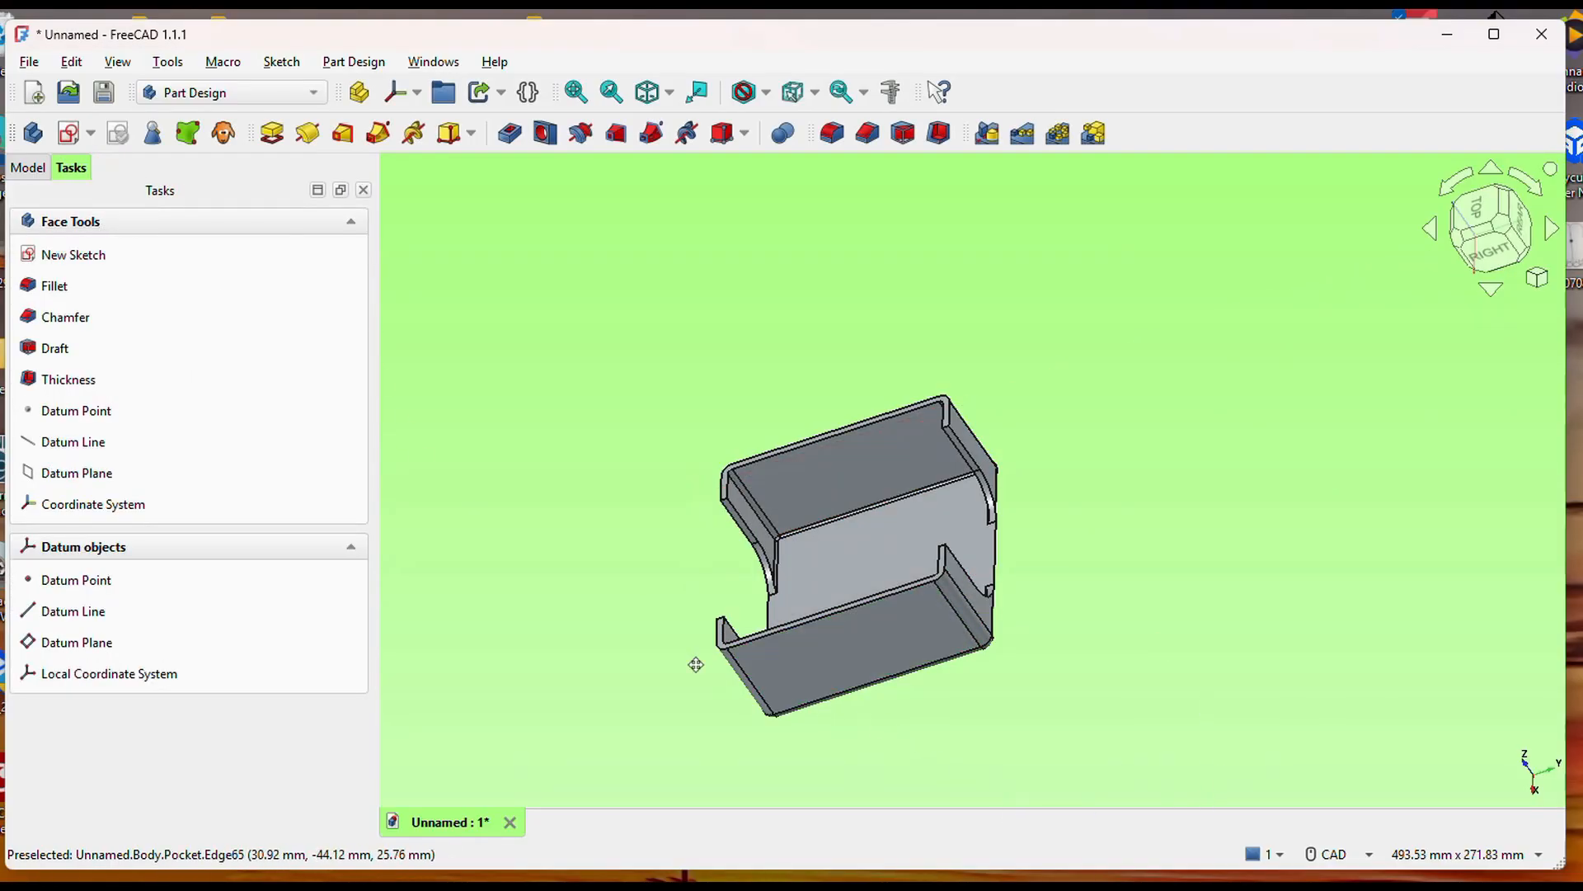
Examine the cutouts in the front and rear walls and show the model's feature tree.
middle_drag(693, 667, 1018, 657)
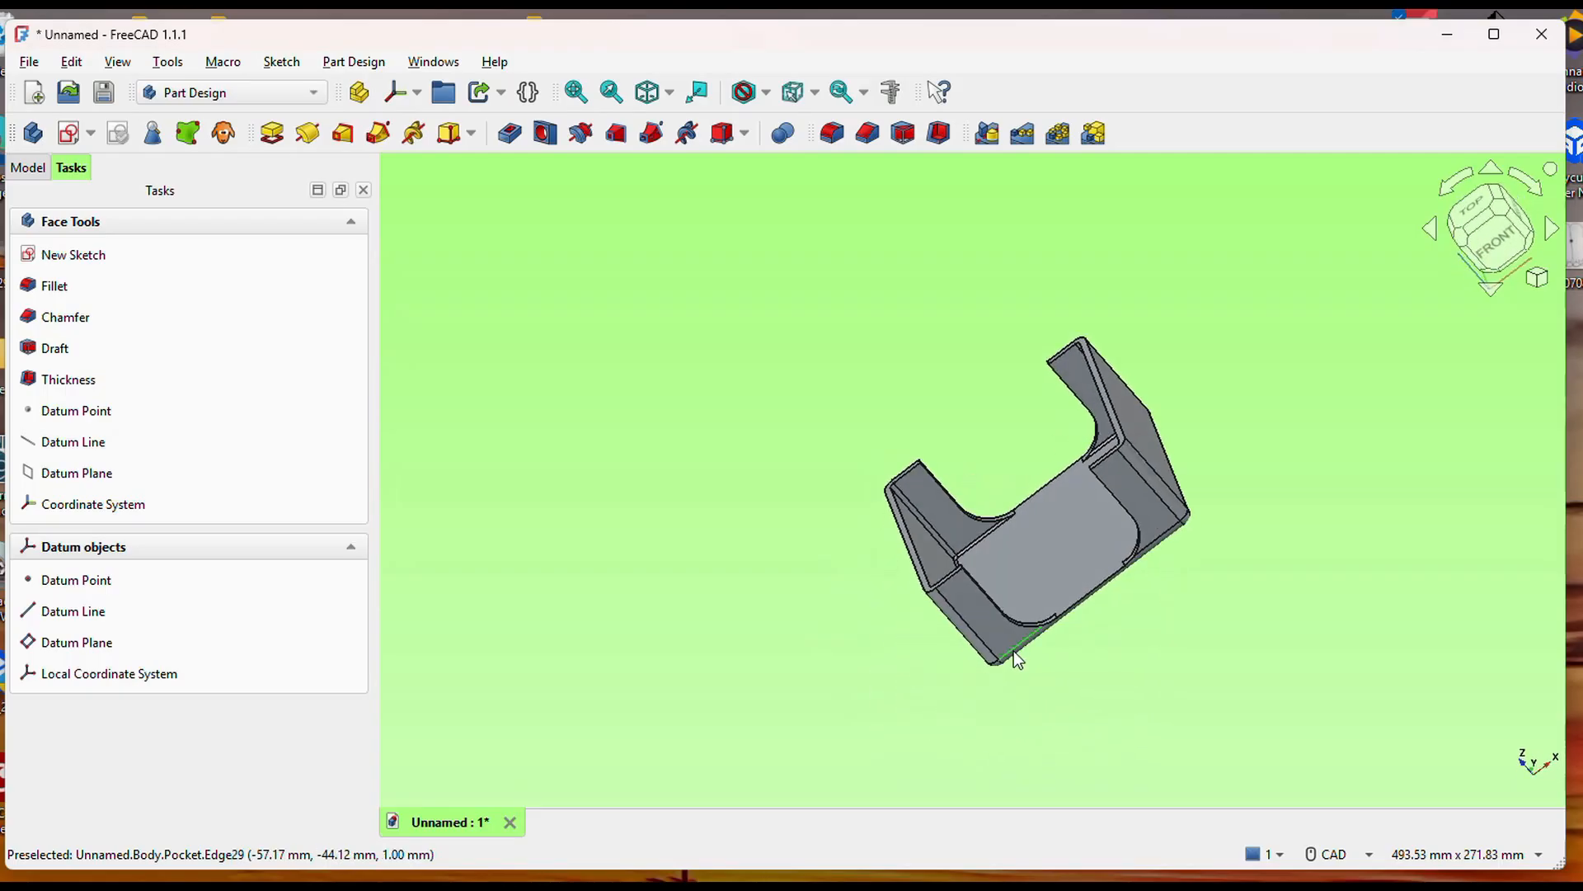
click(770, 611)
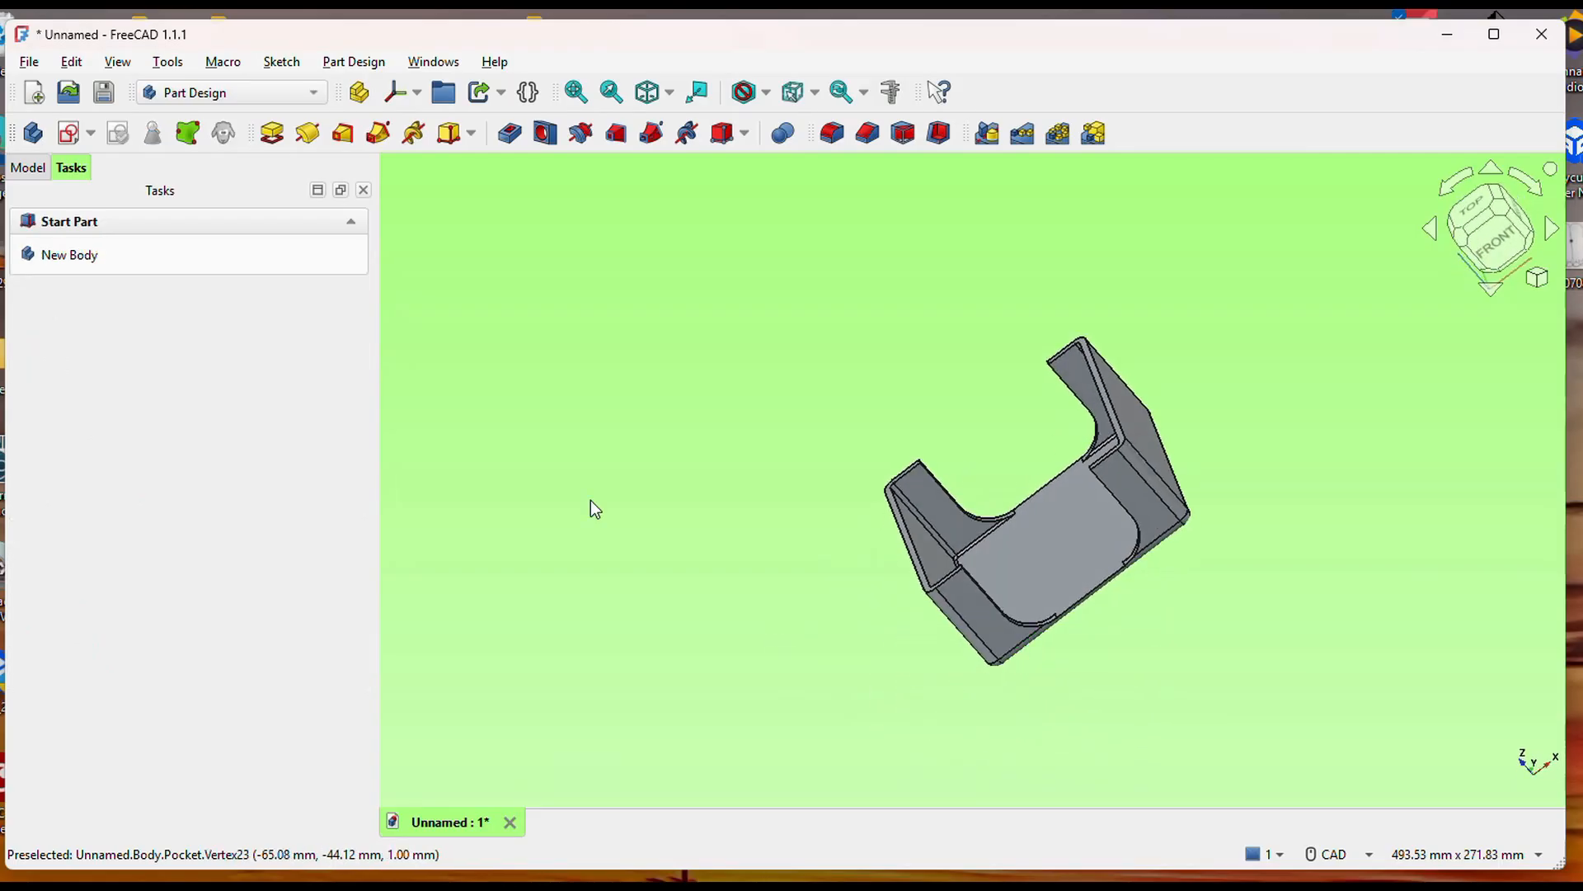
click(30, 168)
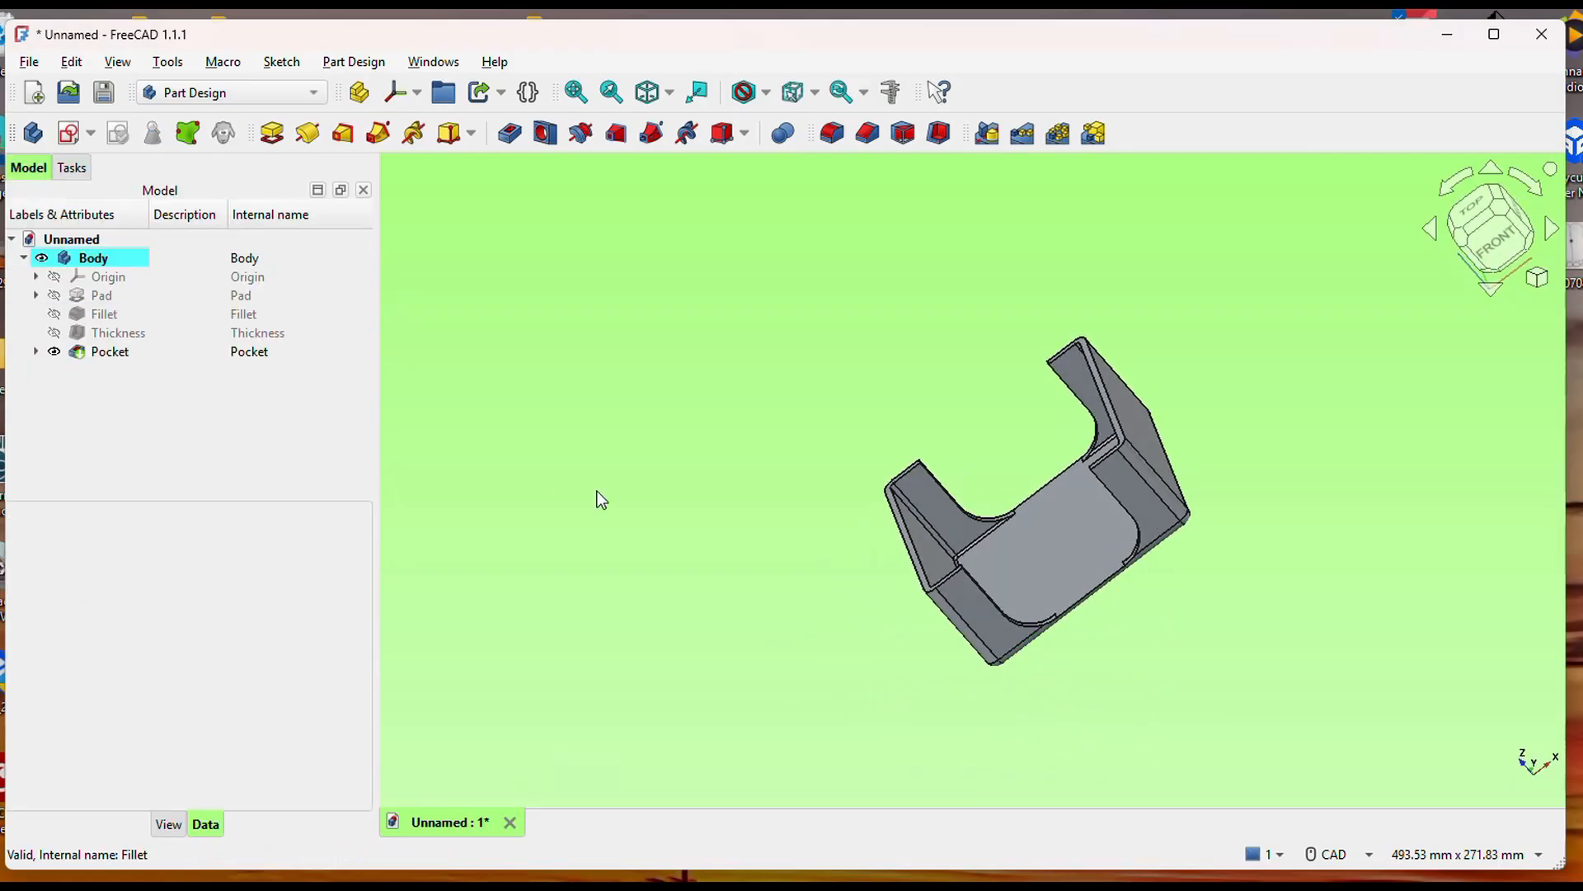
middle_drag(720, 436, 769, 350)
scroll(1046, 480, up, 5)
middle_drag(1059, 470, 972, 480)
scroll(930, 577, up, 1)
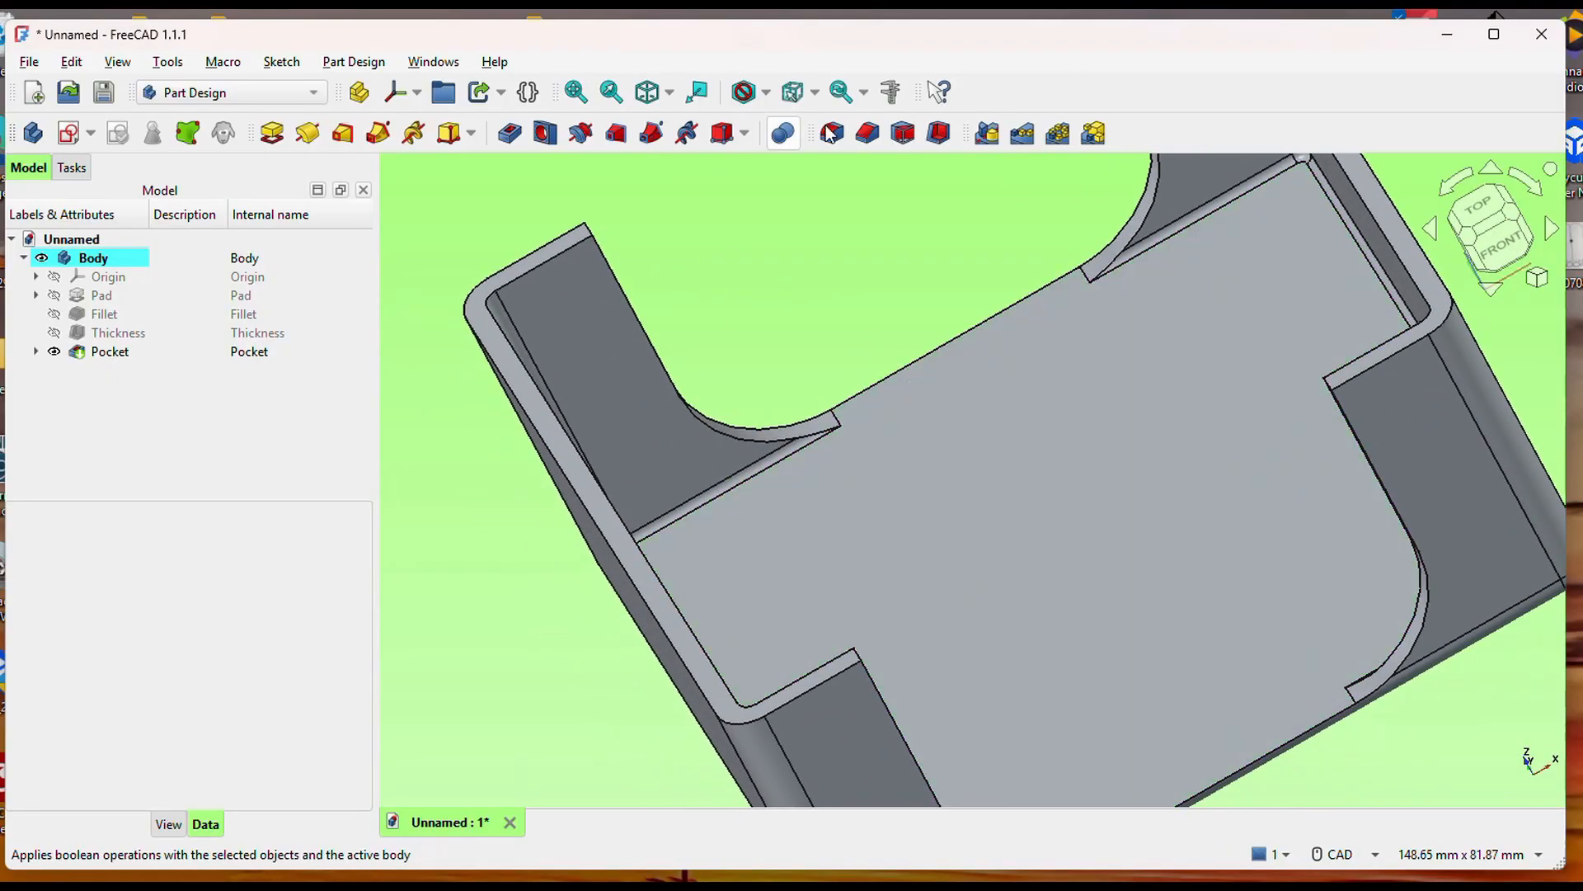
Fillet the four short upper corner edges of the front and rear wall cutouts with a 3 mm radius.
click(835, 135)
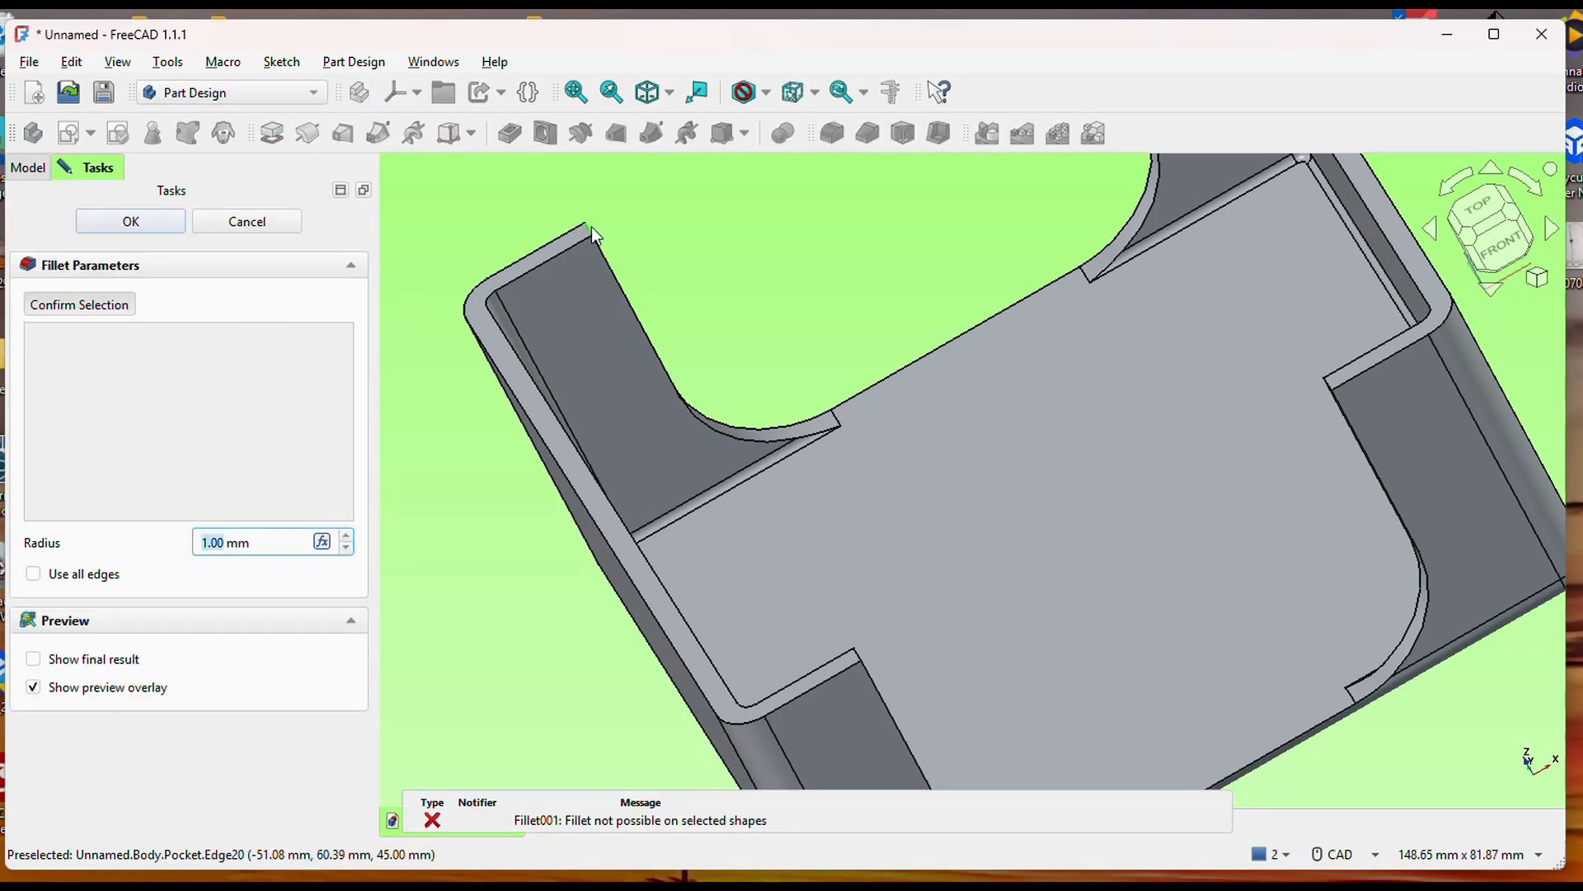
click(591, 228)
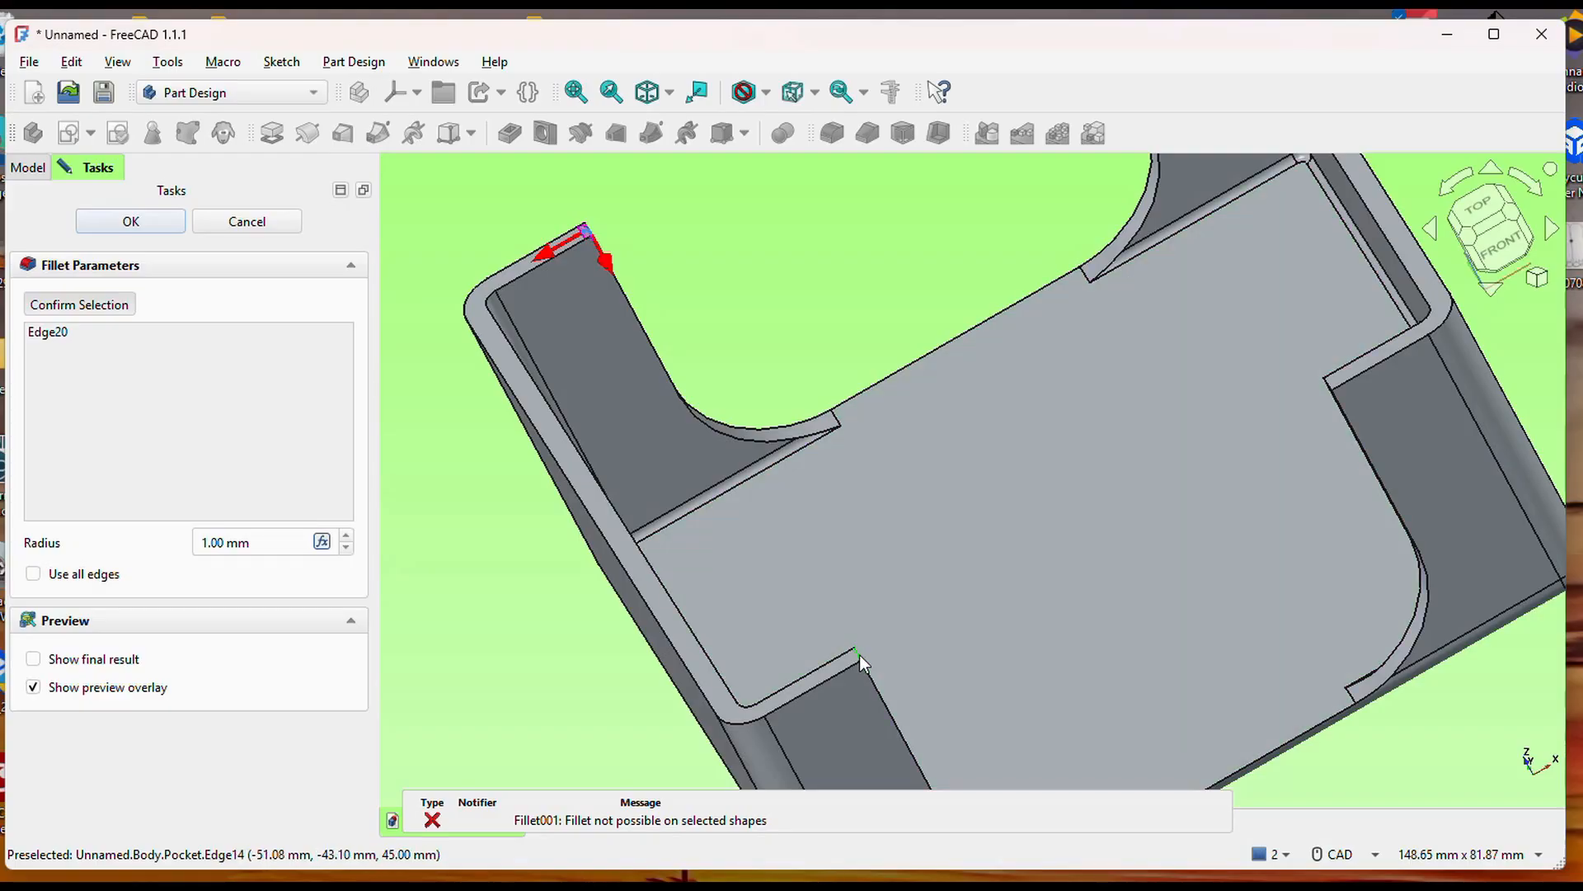
click(859, 655)
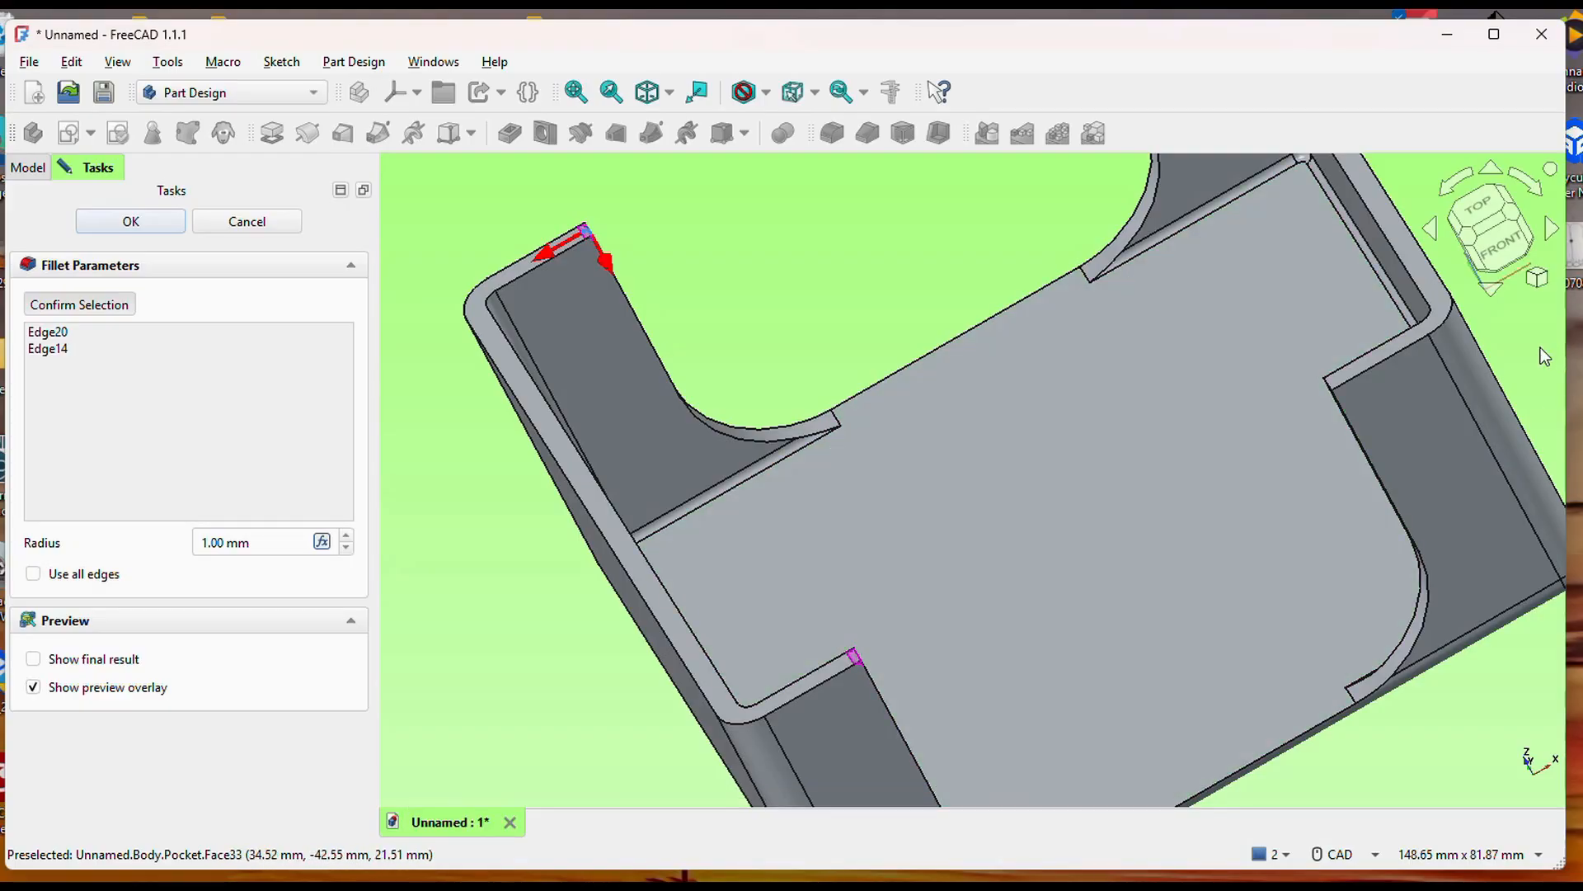
click(1327, 382)
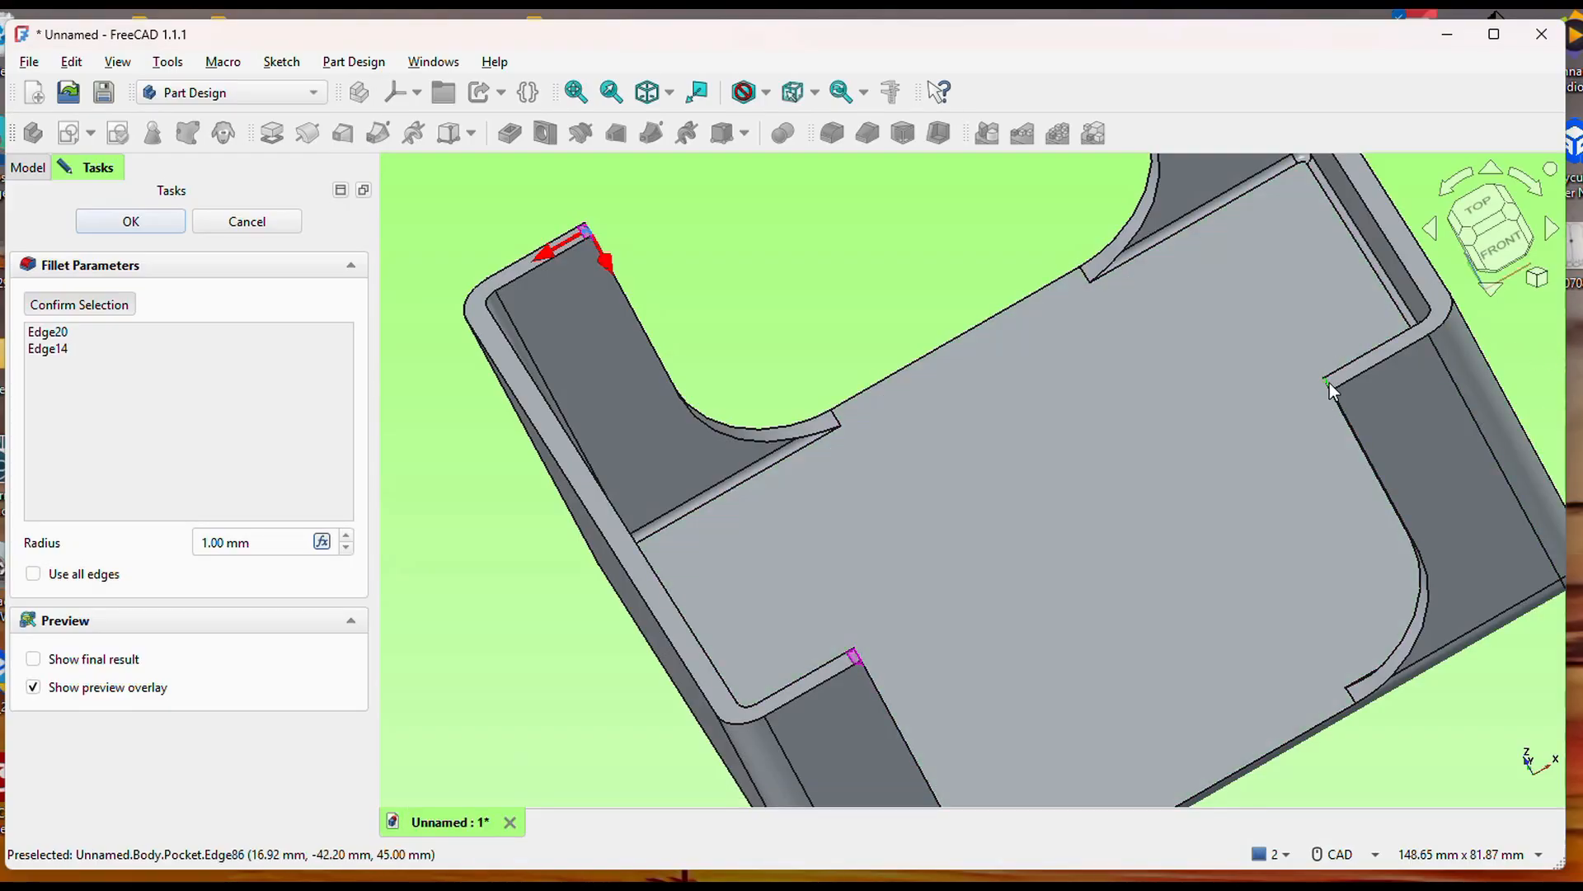
click(1327, 387)
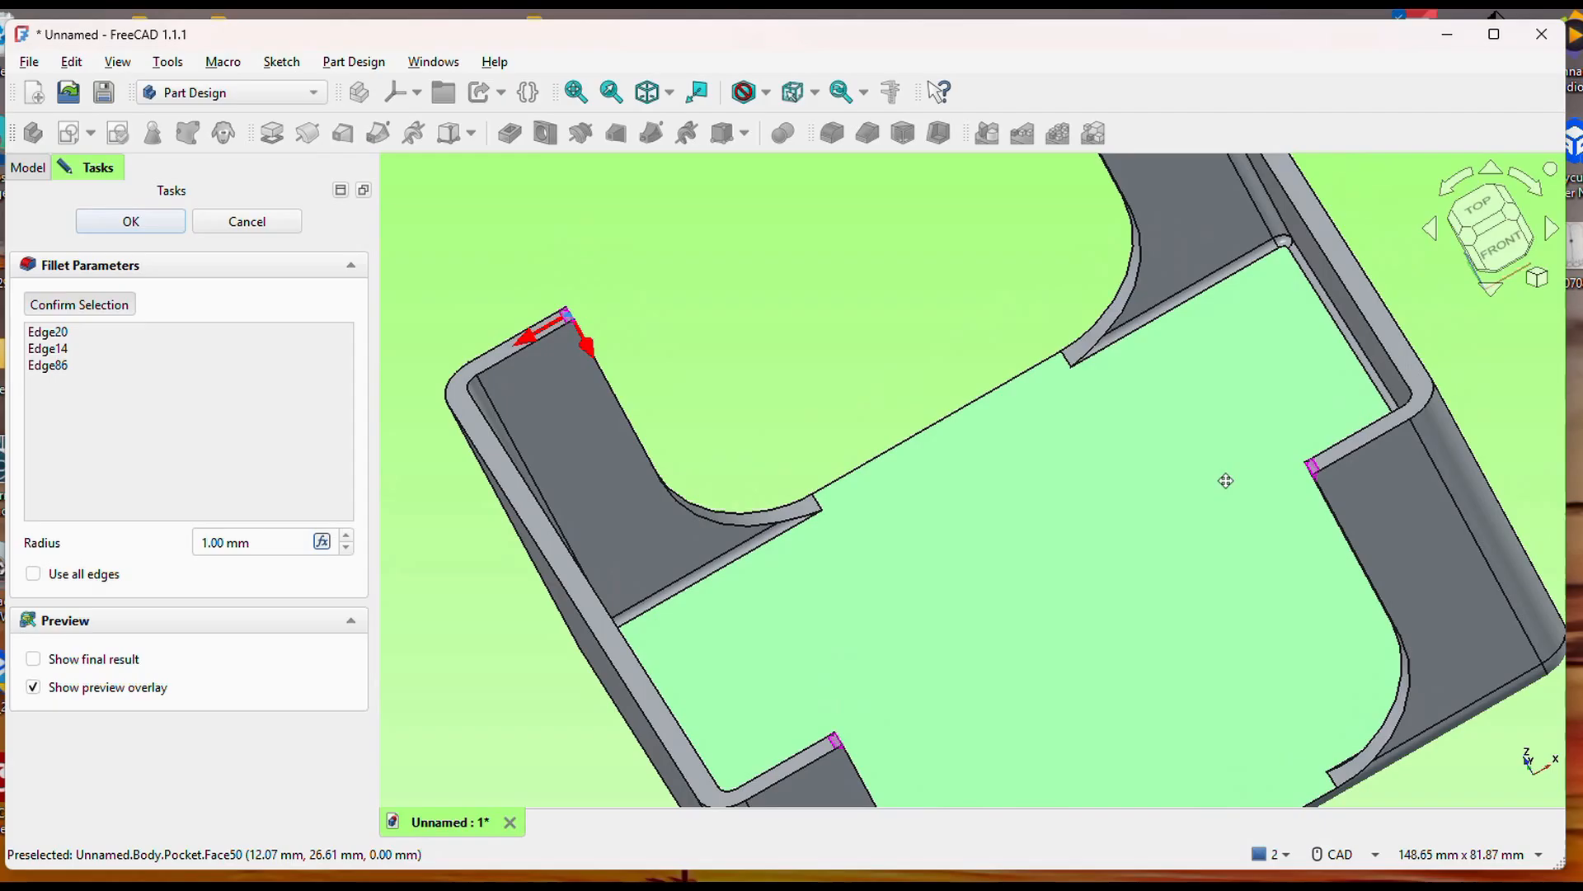
scroll(1227, 478, up, 5)
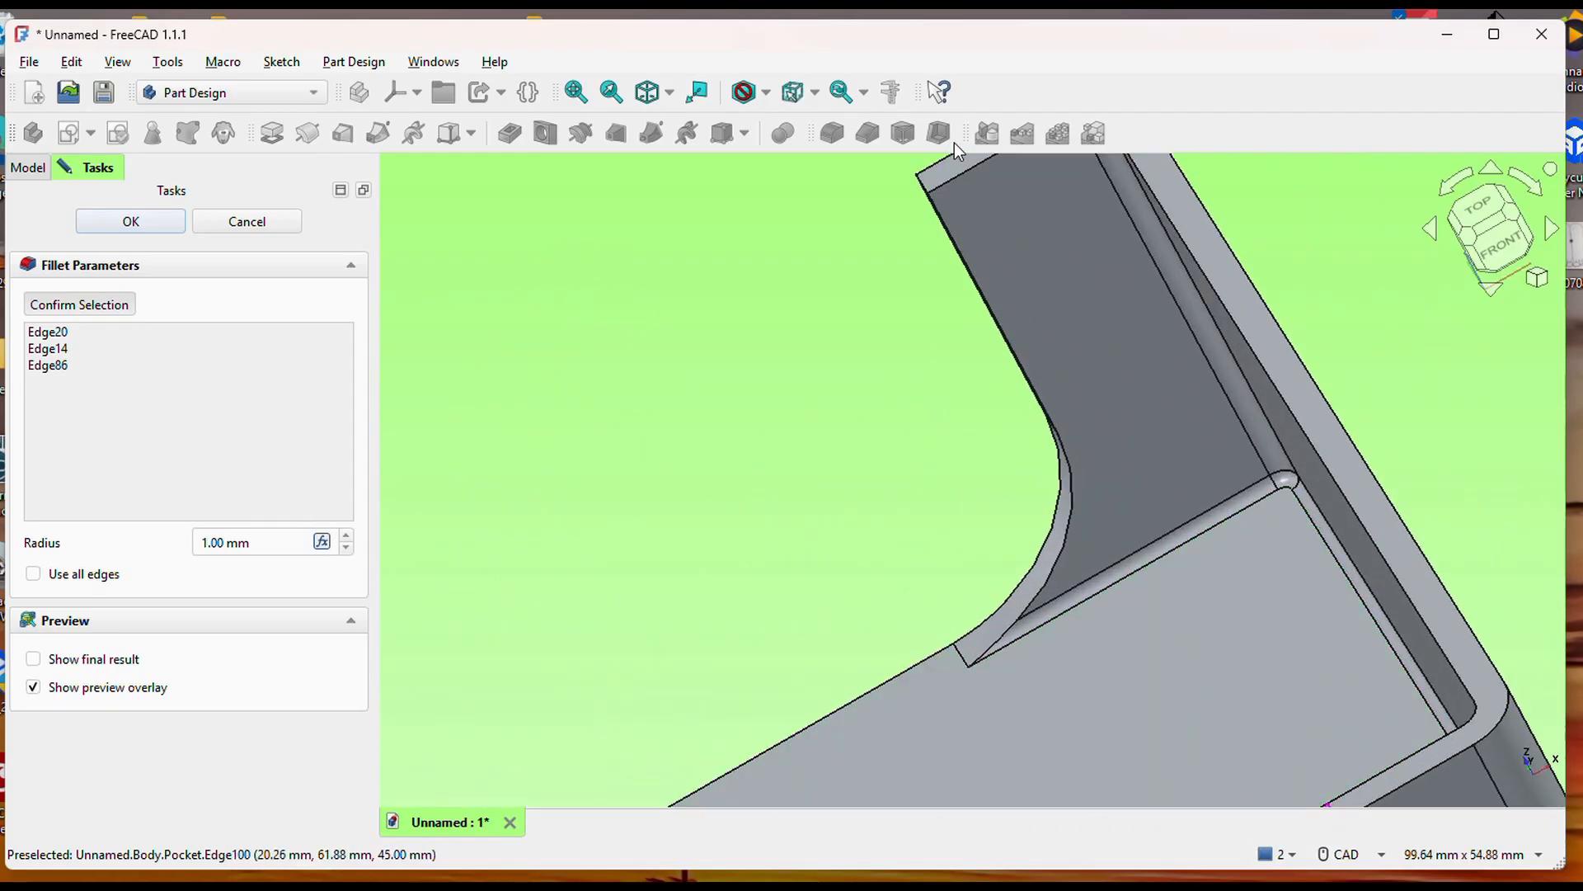
click(925, 194)
drag(261, 541, 139, 537)
text(3)
click(130, 221)
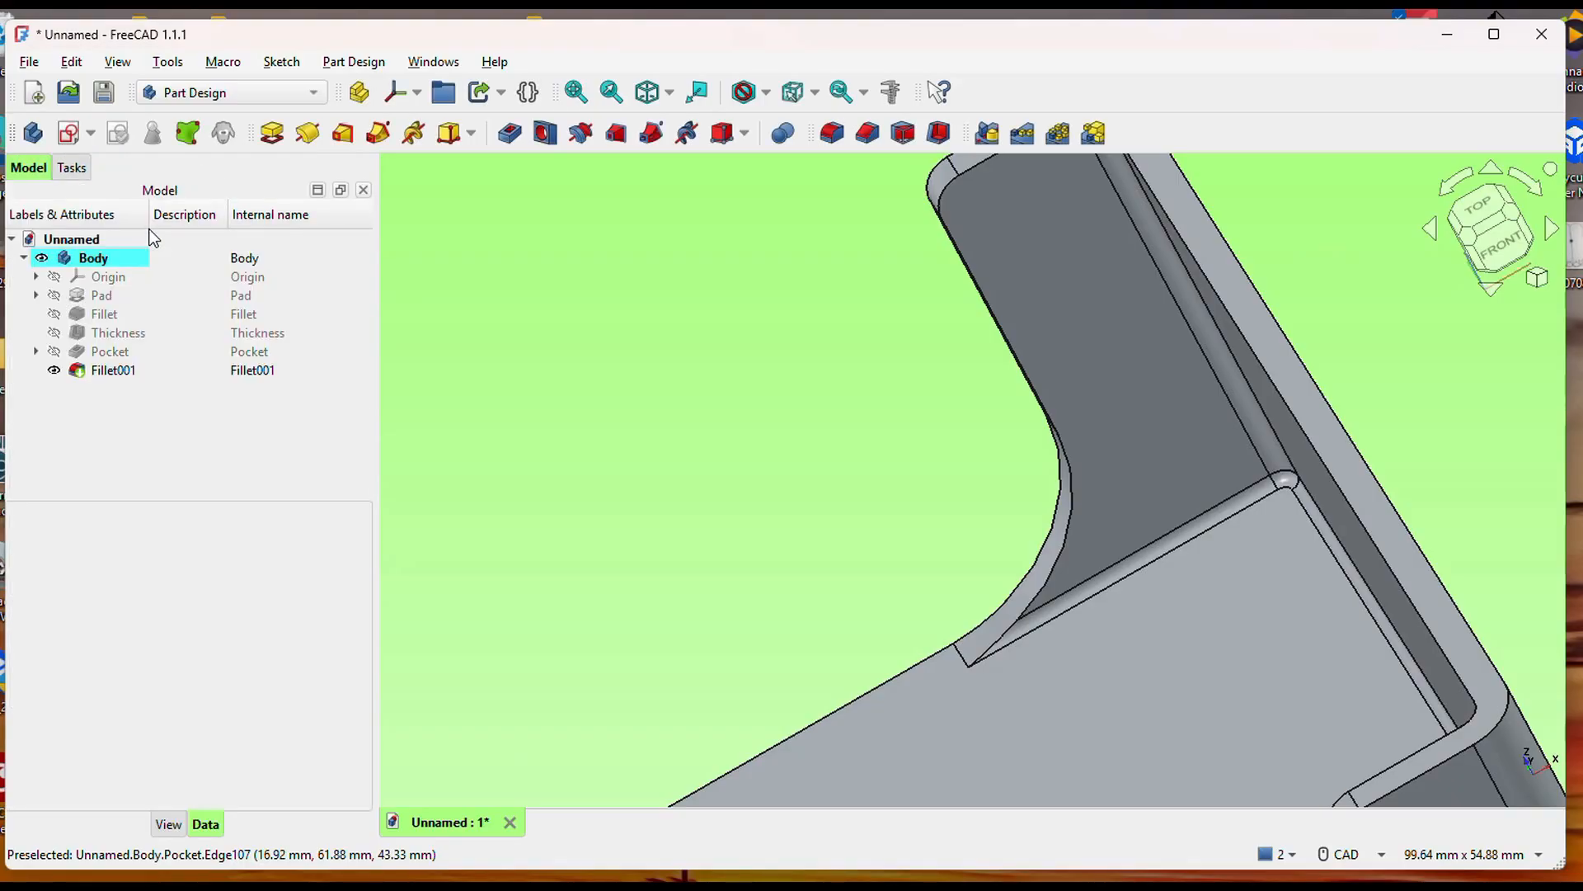
Fillet the inner and outer edges along the box's upper rim and wall cutouts with a 0.75 mm radius.
scroll(678, 455, down, 4)
middle_drag(685, 453, 1081, 261)
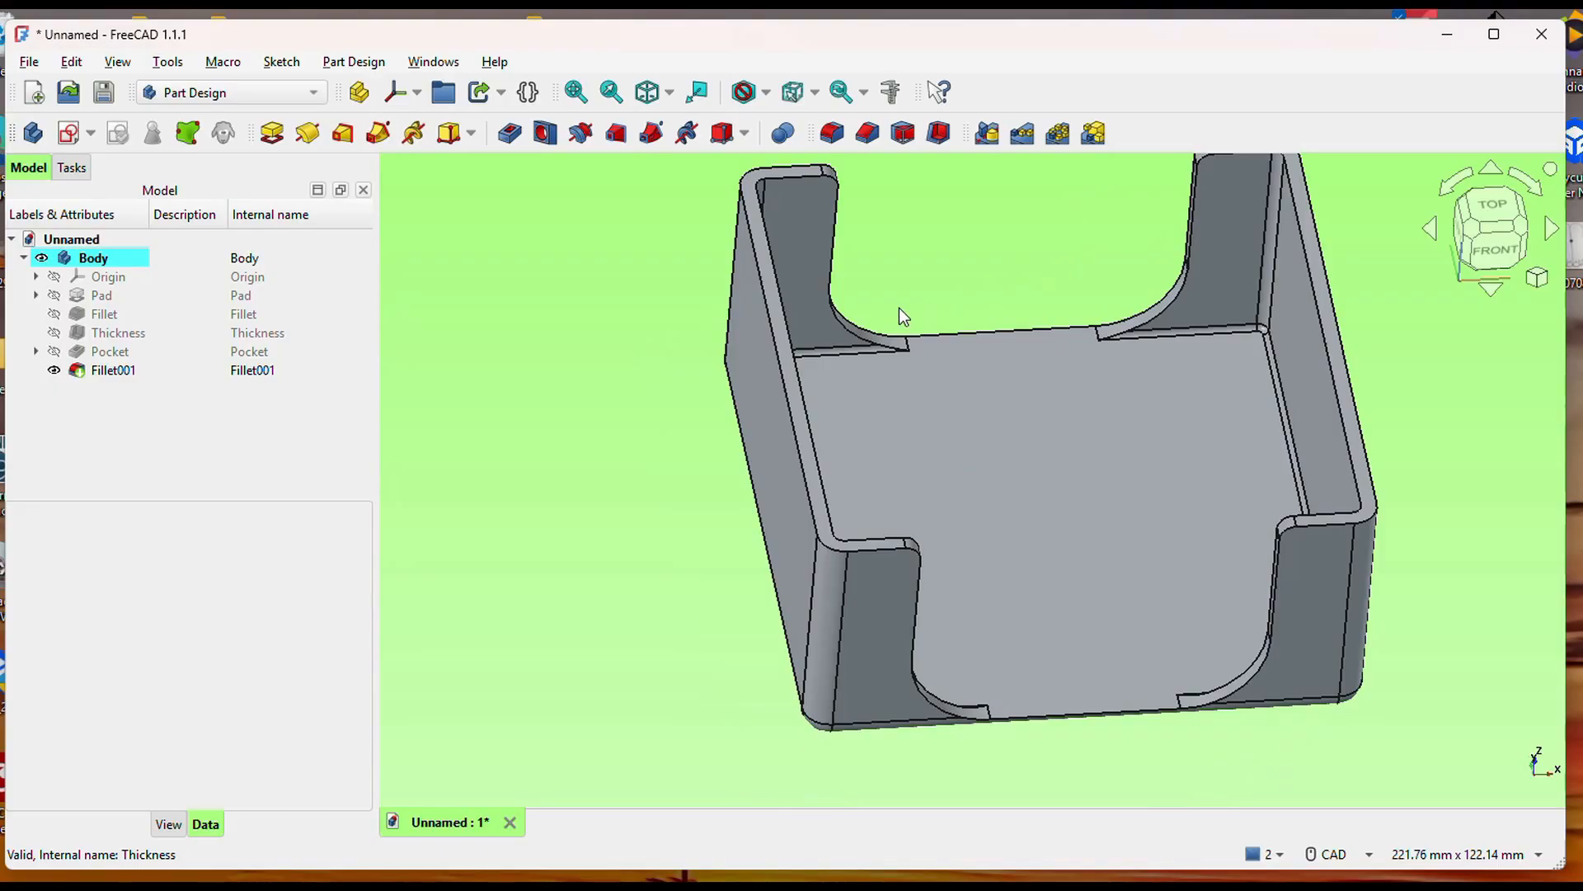
middle_drag(948, 361, 1072, 376)
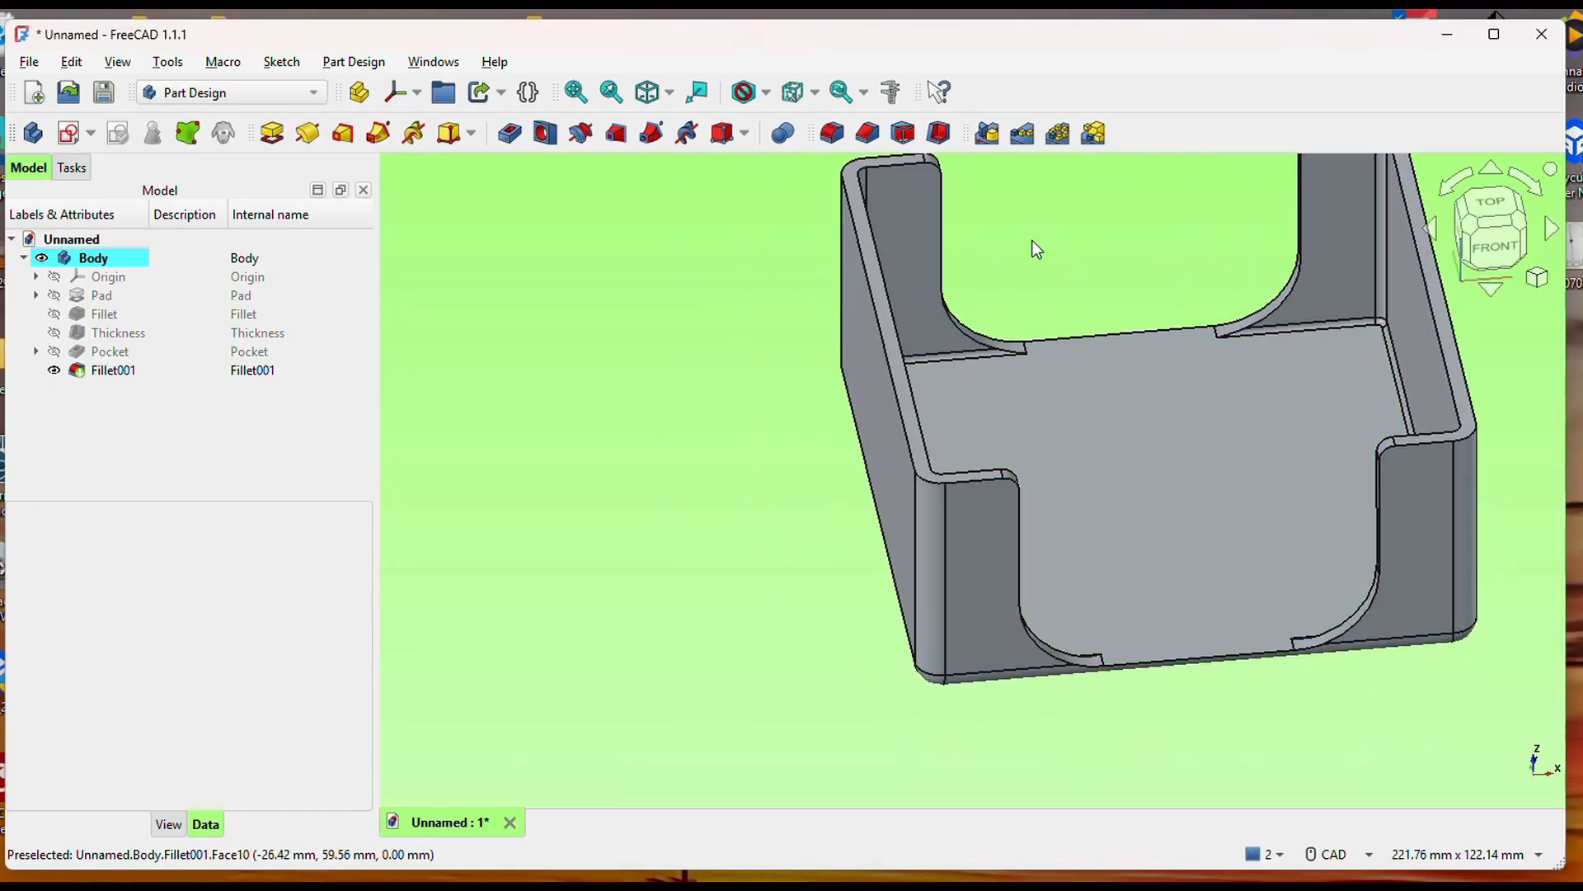
click(833, 135)
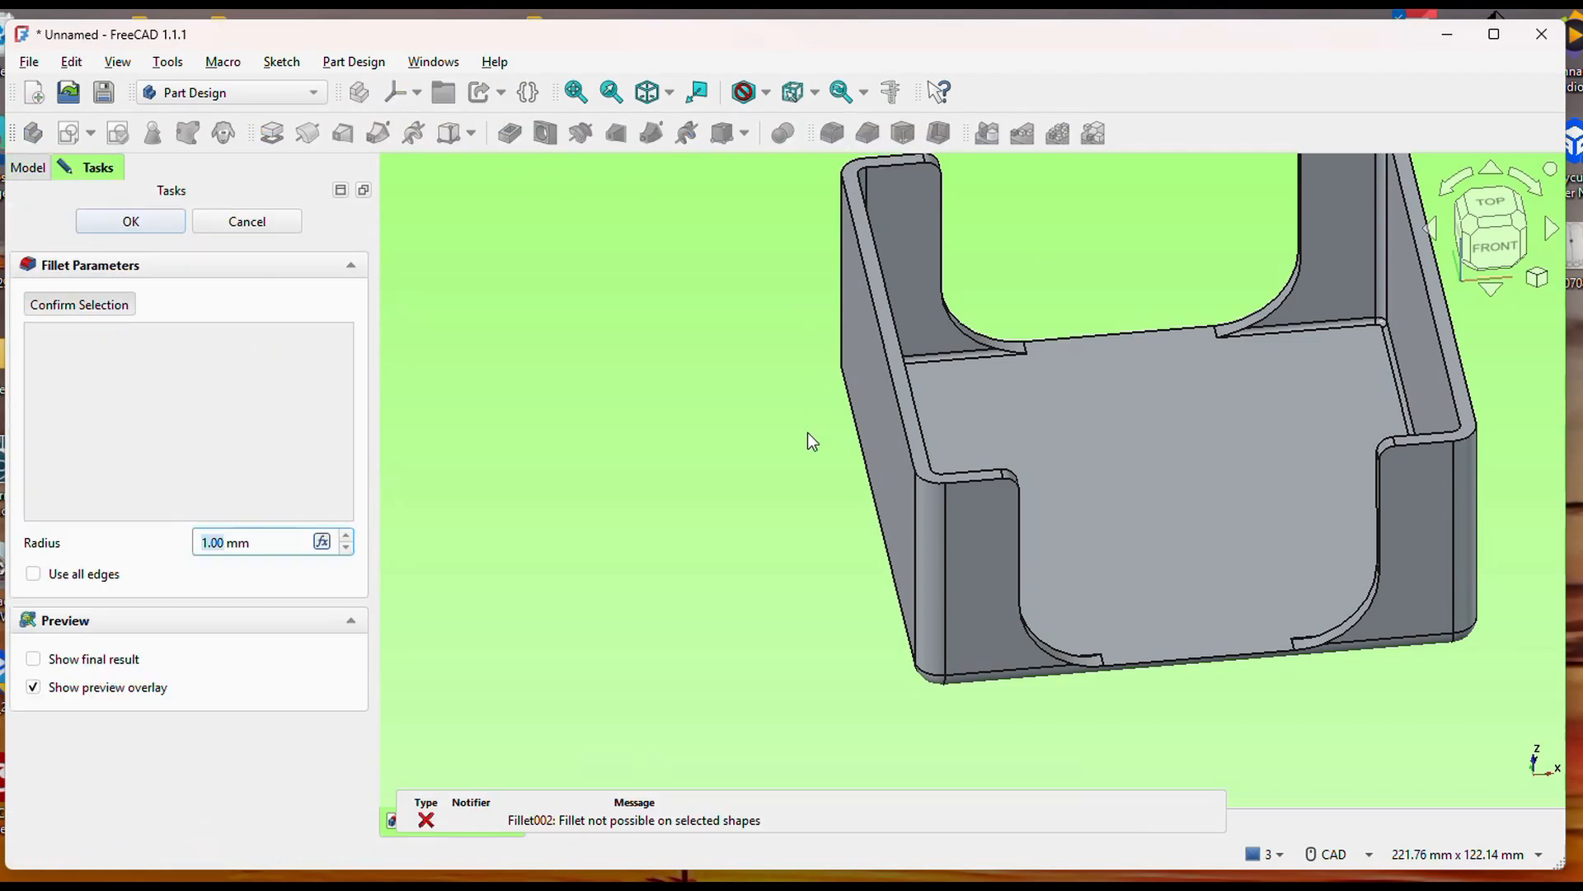
click(908, 447)
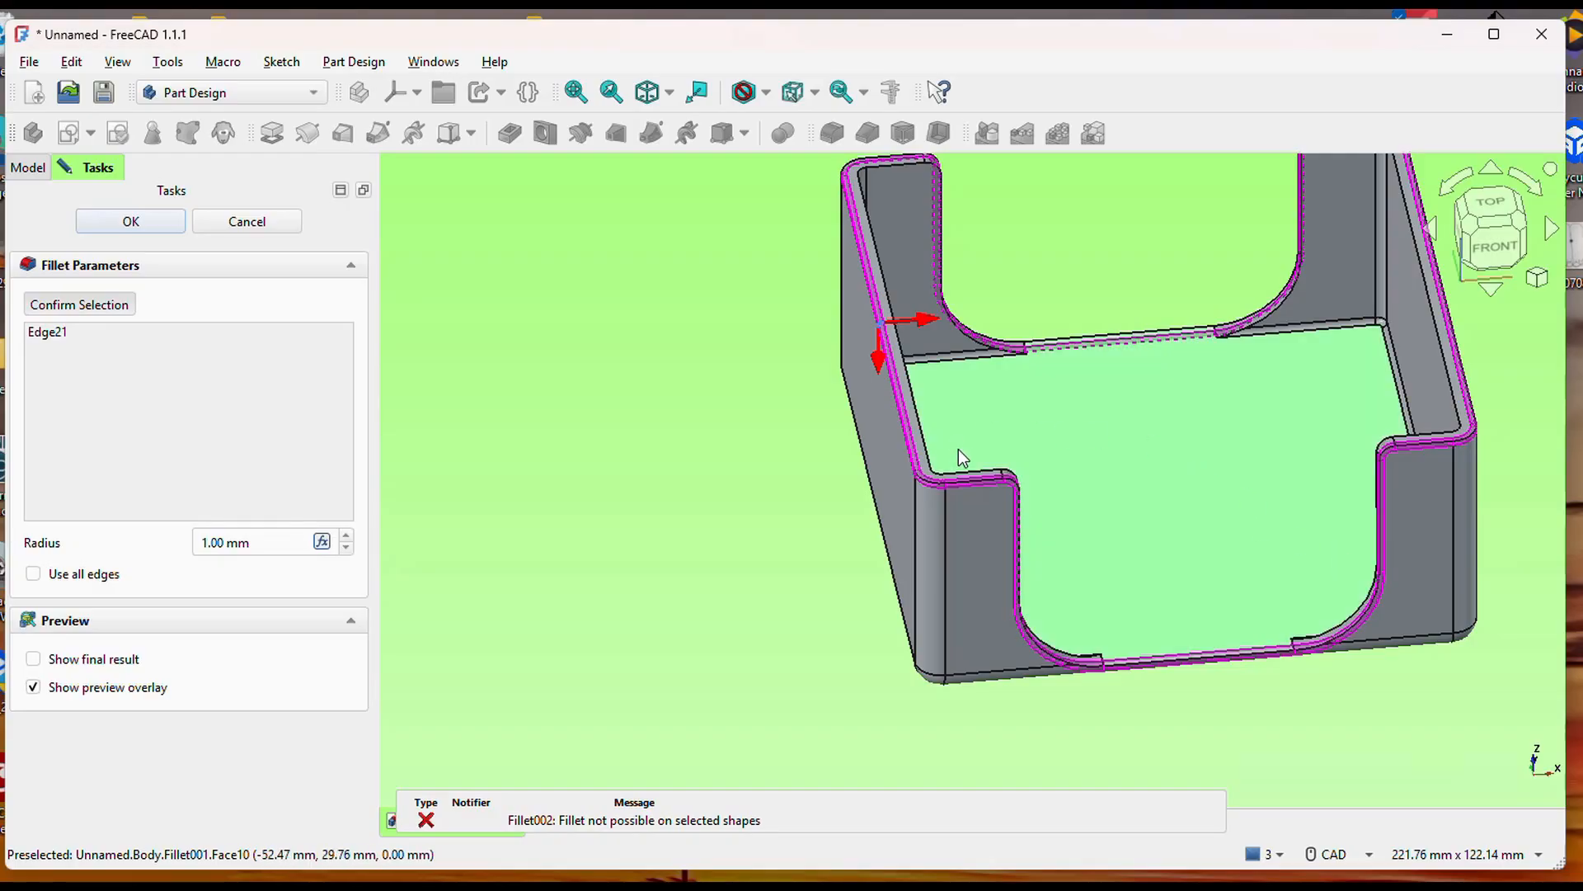
click(982, 472)
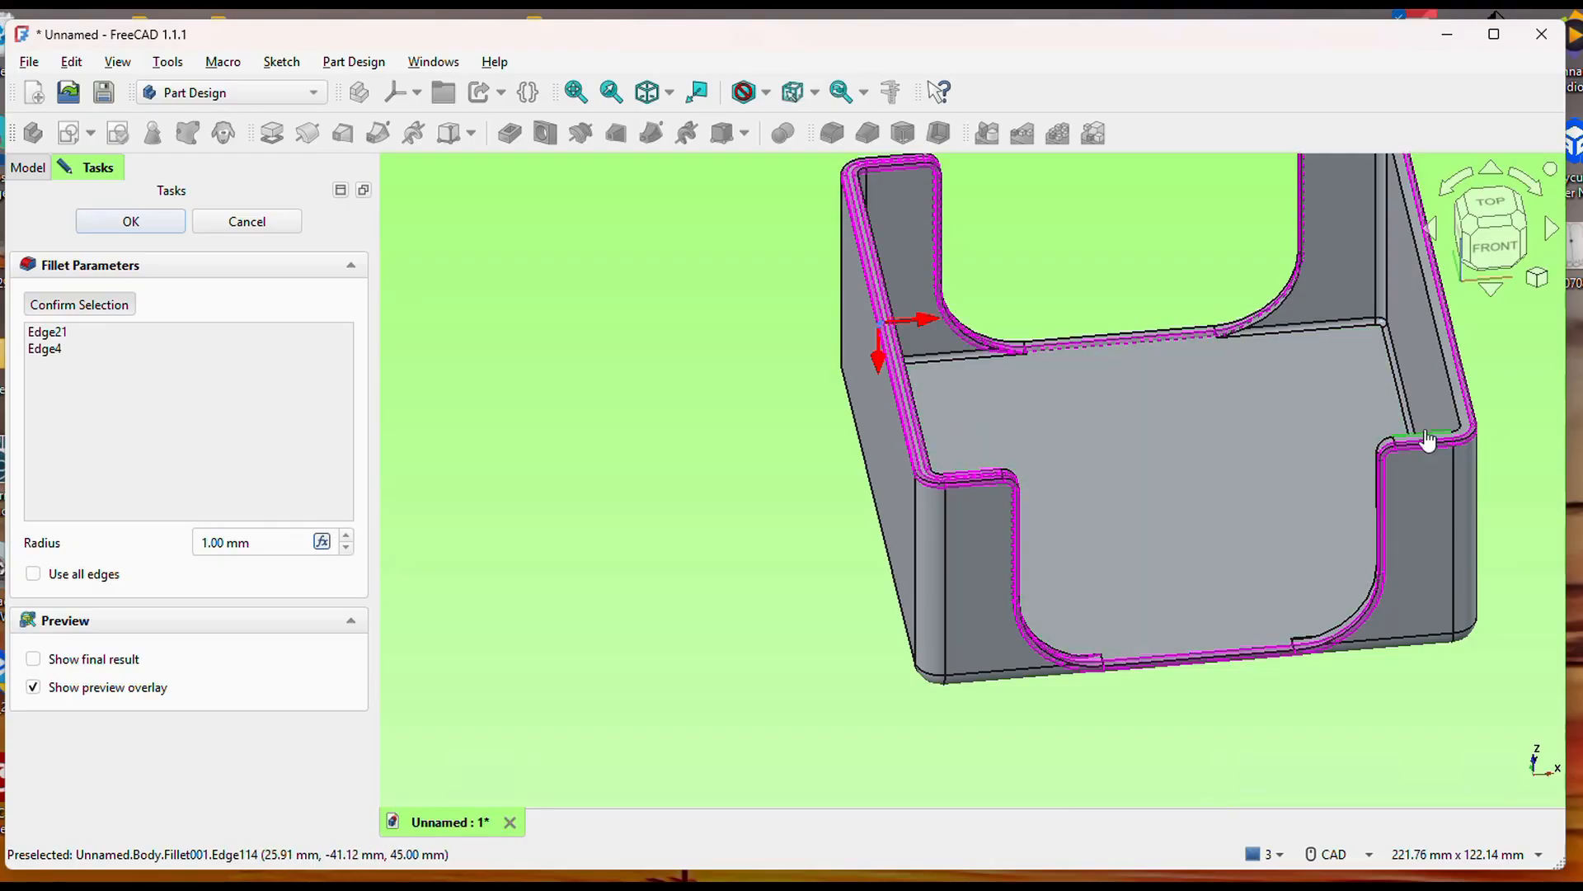
click(1429, 441)
scroll(1338, 528, up, 3)
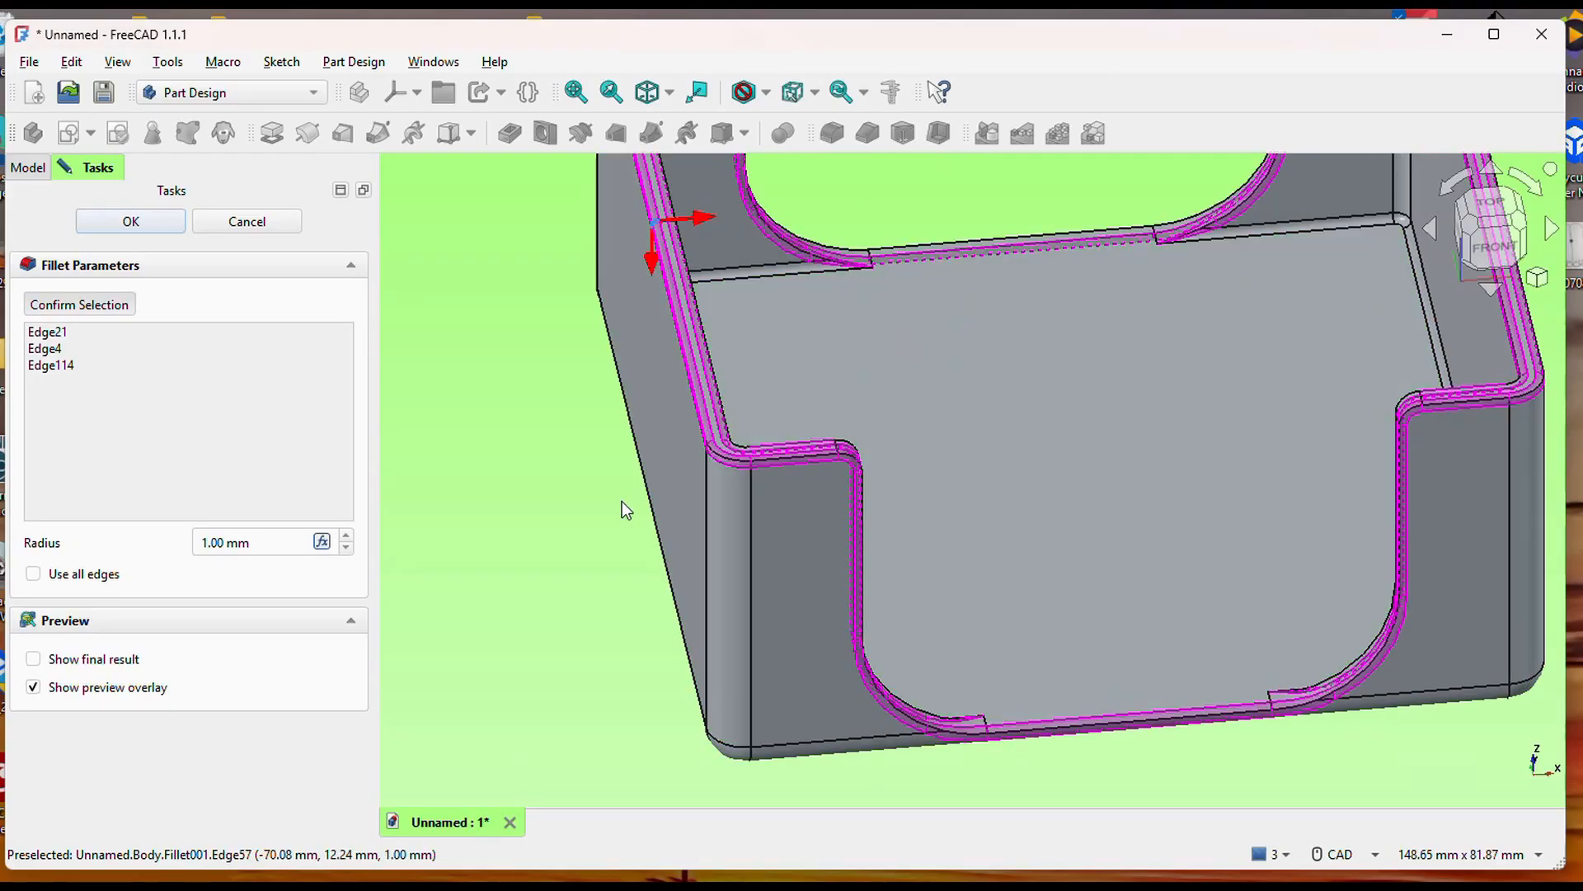
click(233, 543)
drag(250, 543, 198, 543)
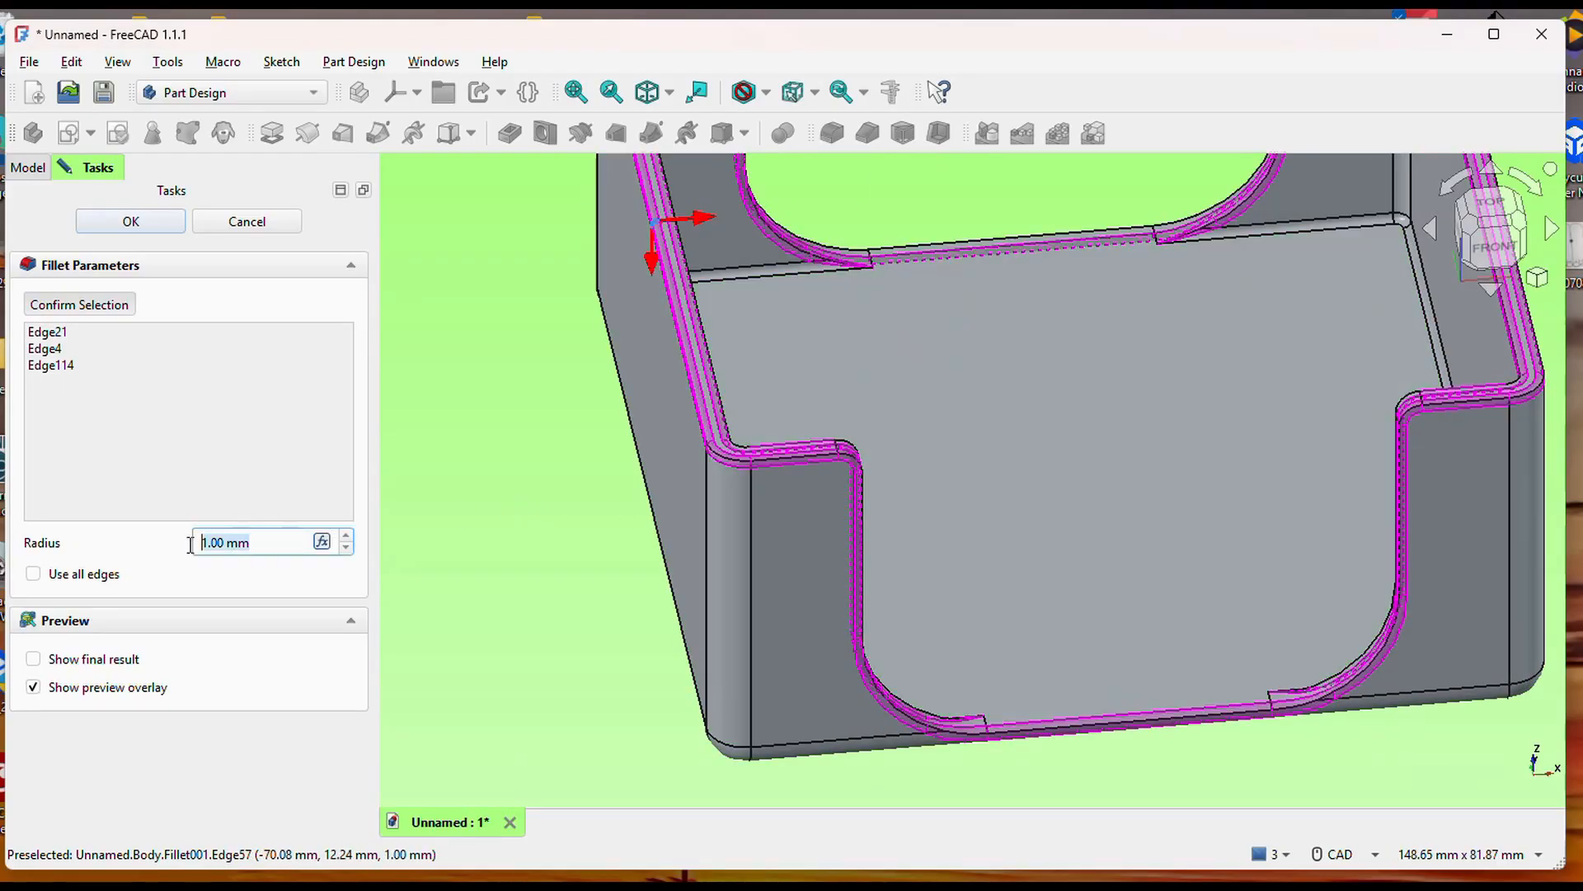
text(.75)
click(131, 222)
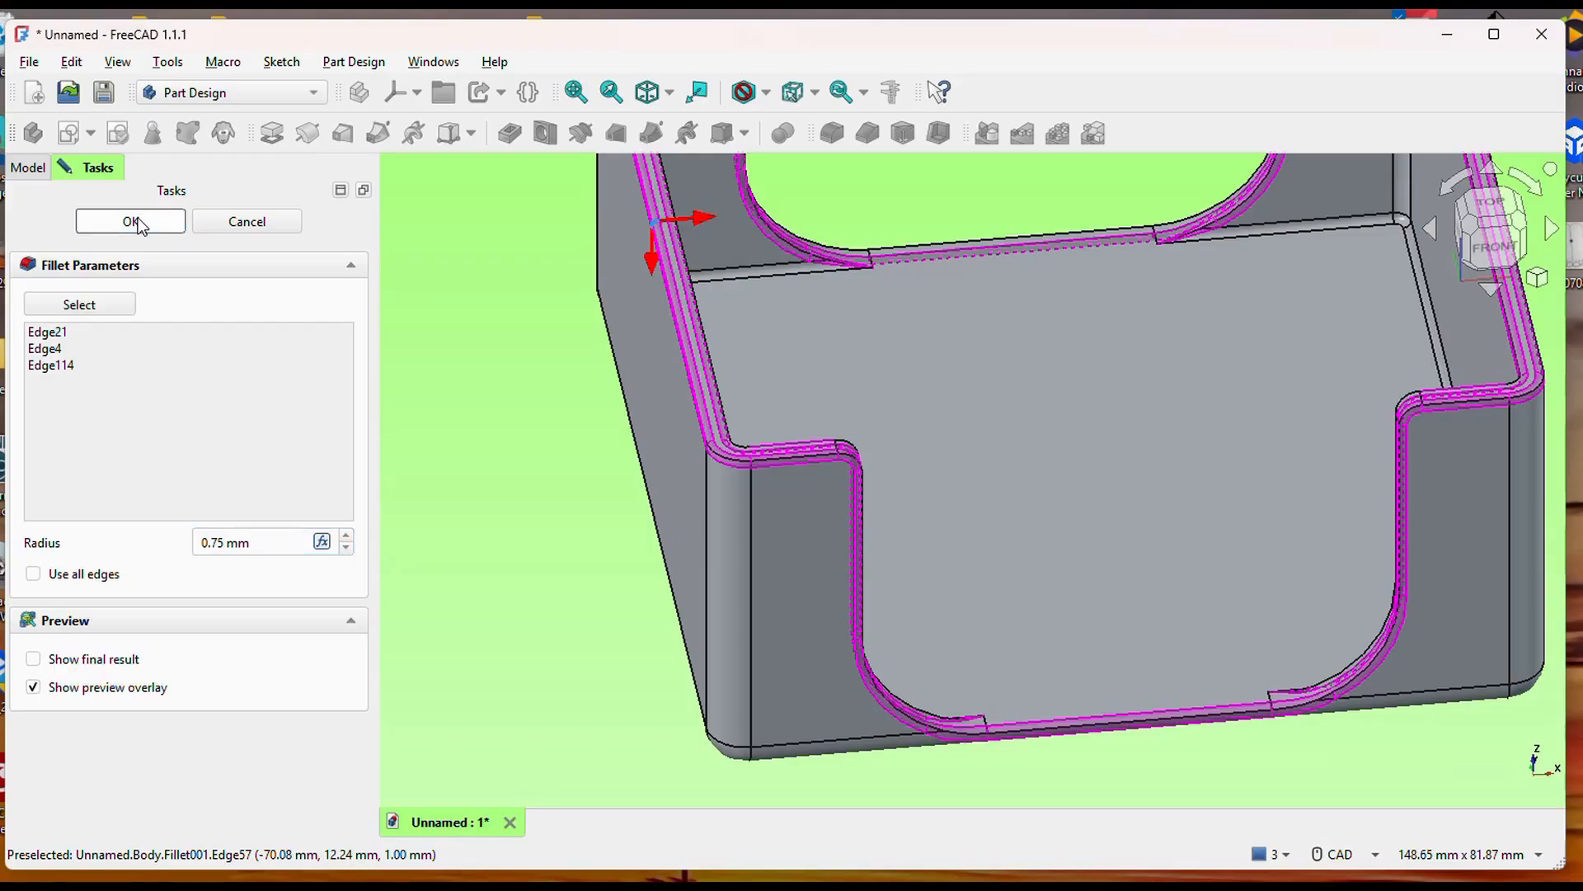
Show the Pad's base sketch in the feature tree and open it for editing.
middle_drag(1183, 636, 1042, 674)
scroll(1019, 654, down, 4)
middle_drag(1033, 617, 719, 546)
middle_drag(1079, 531, 1009, 626)
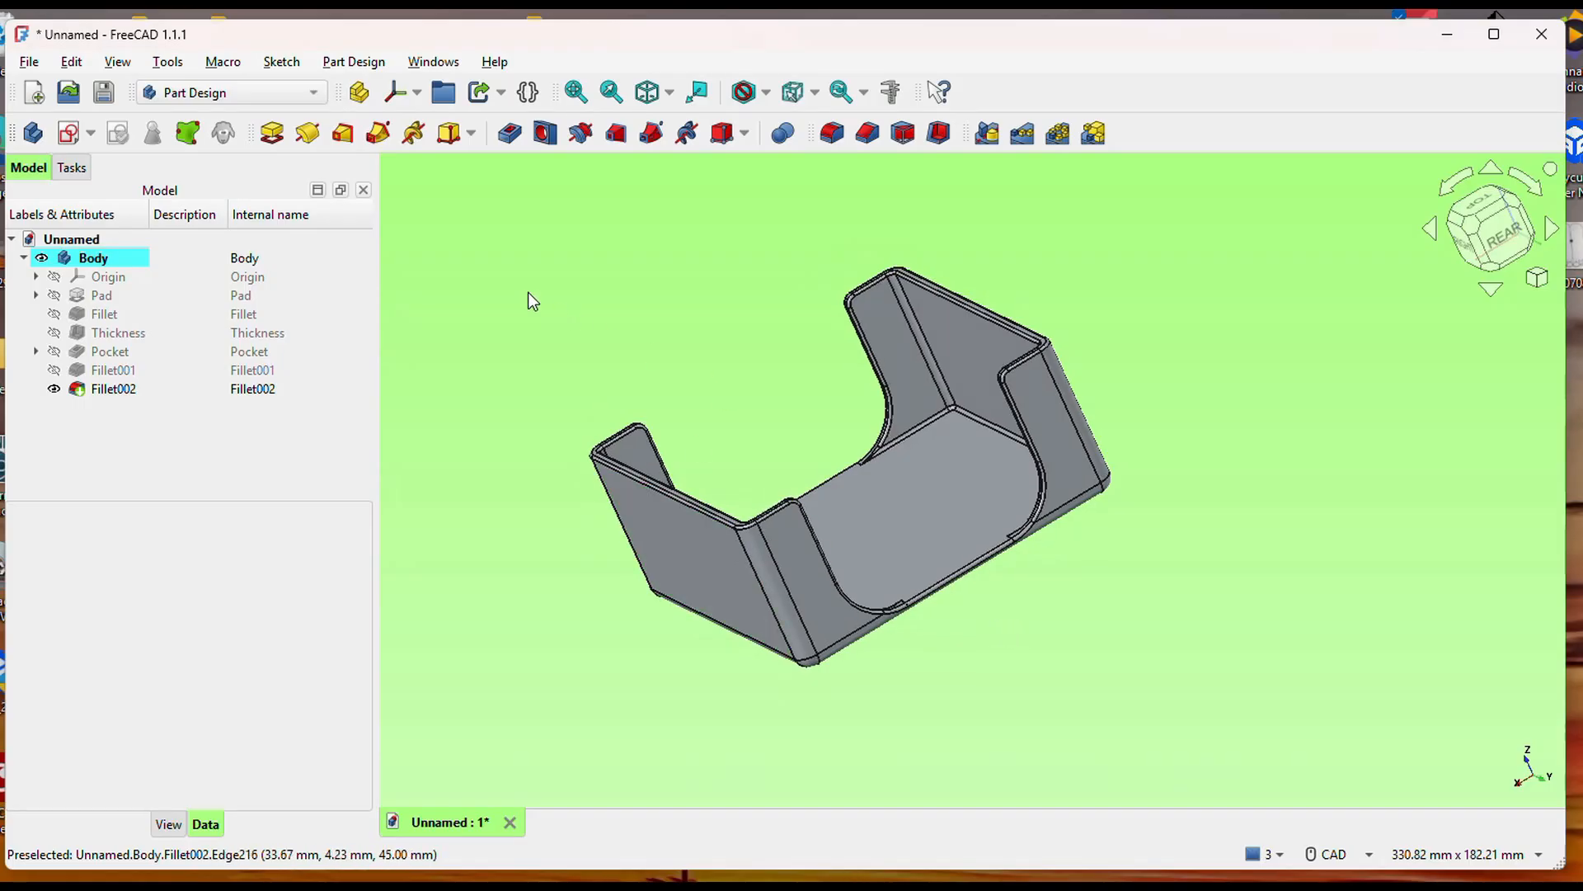
click(97, 302)
click(35, 295)
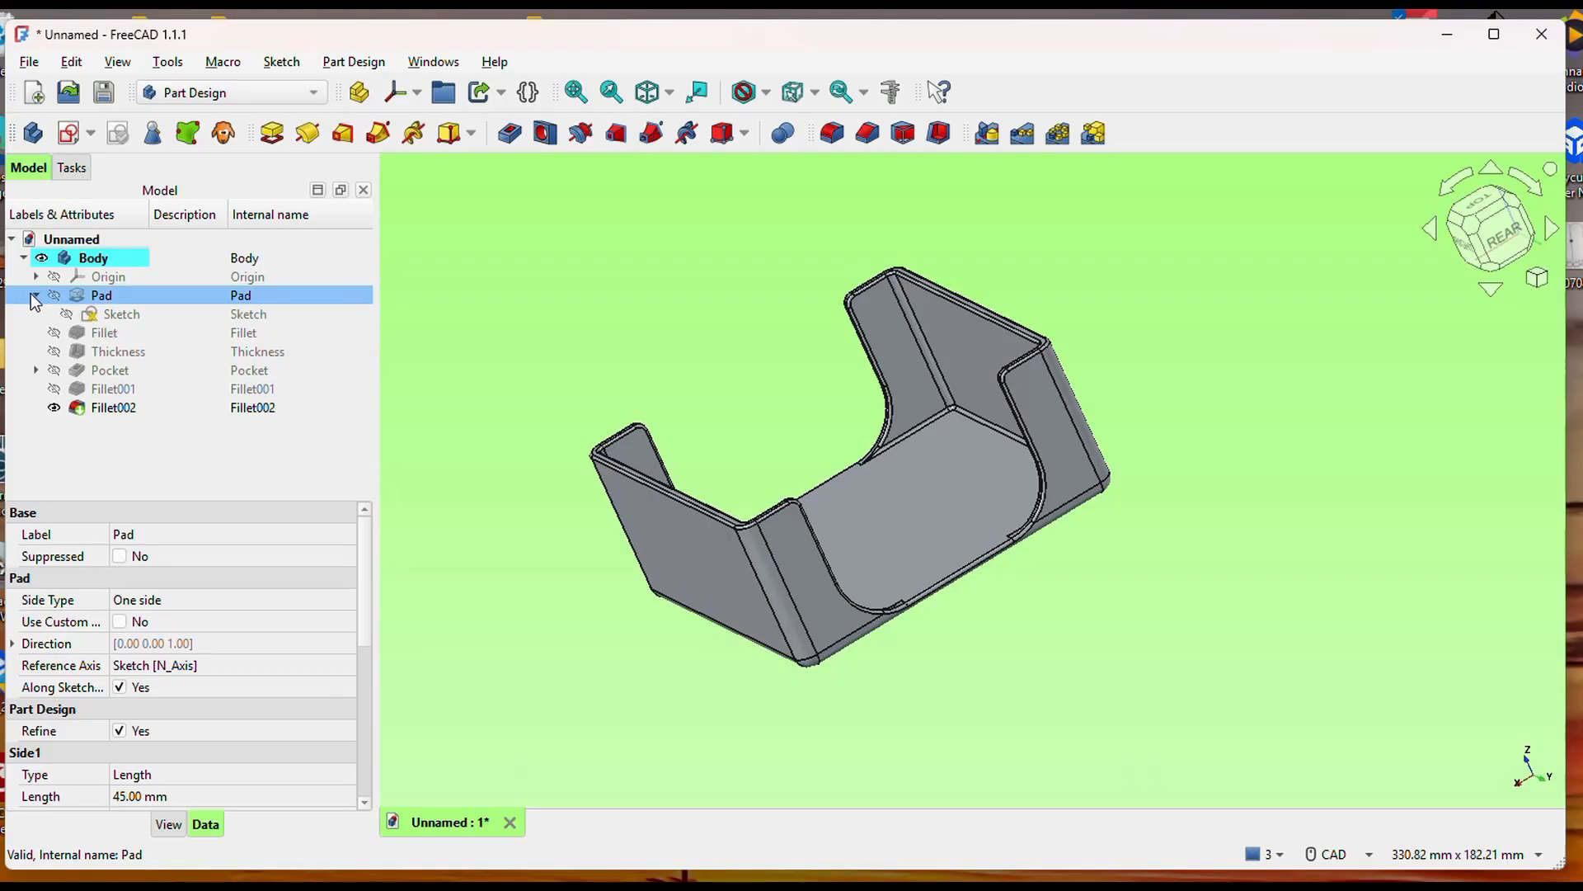
double_click(131, 318)
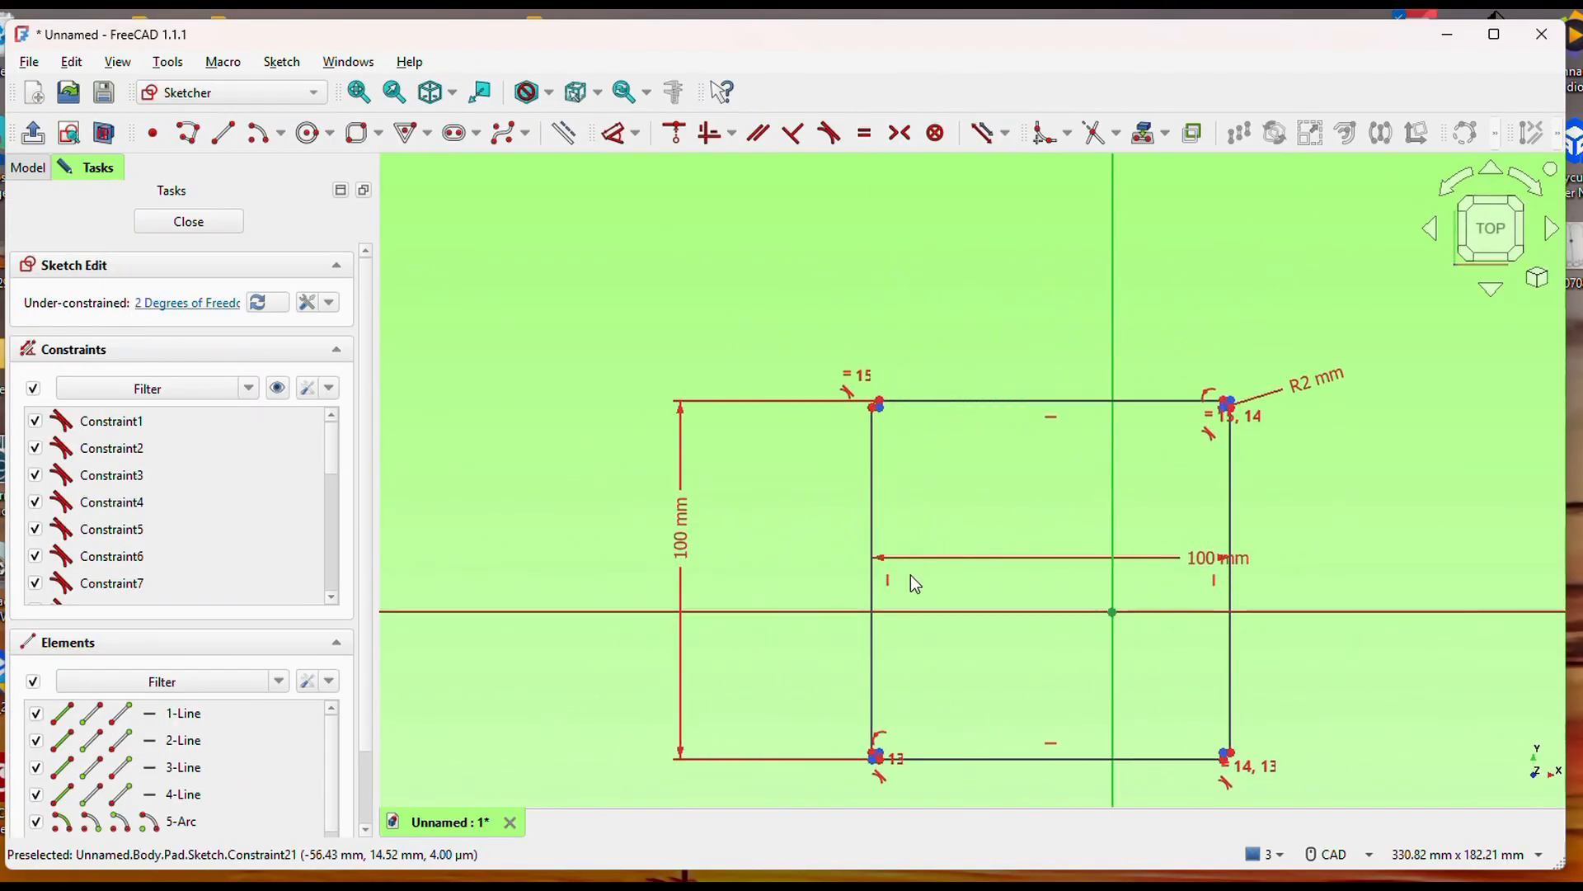
Set the vertical length dimension of the base rectangle to 150 mm.
click(682, 548)
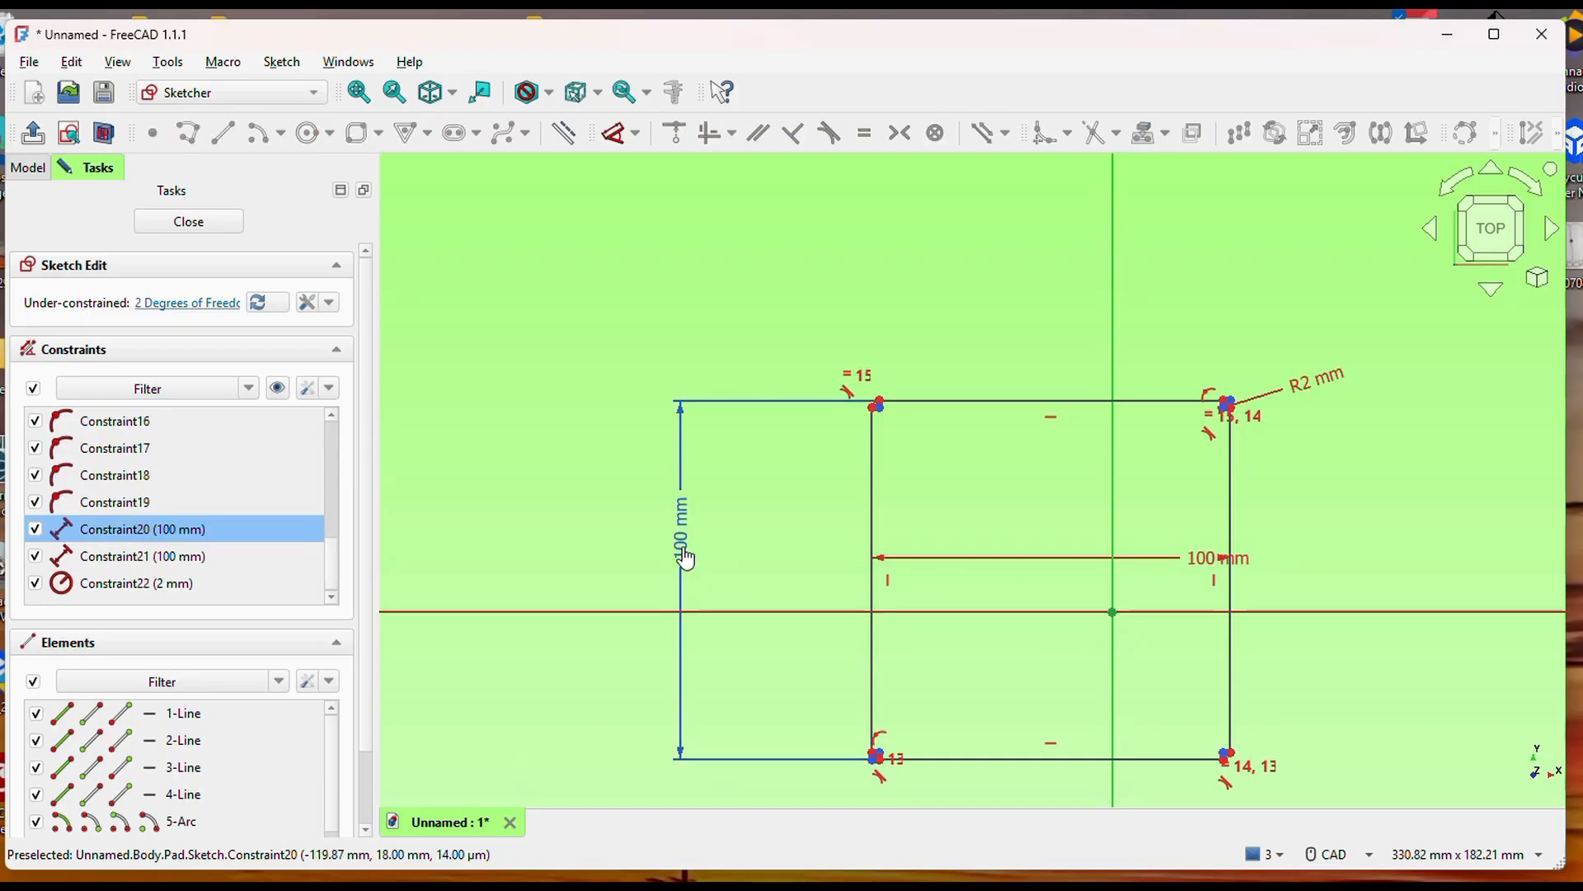
double_click(683, 549)
text(15)
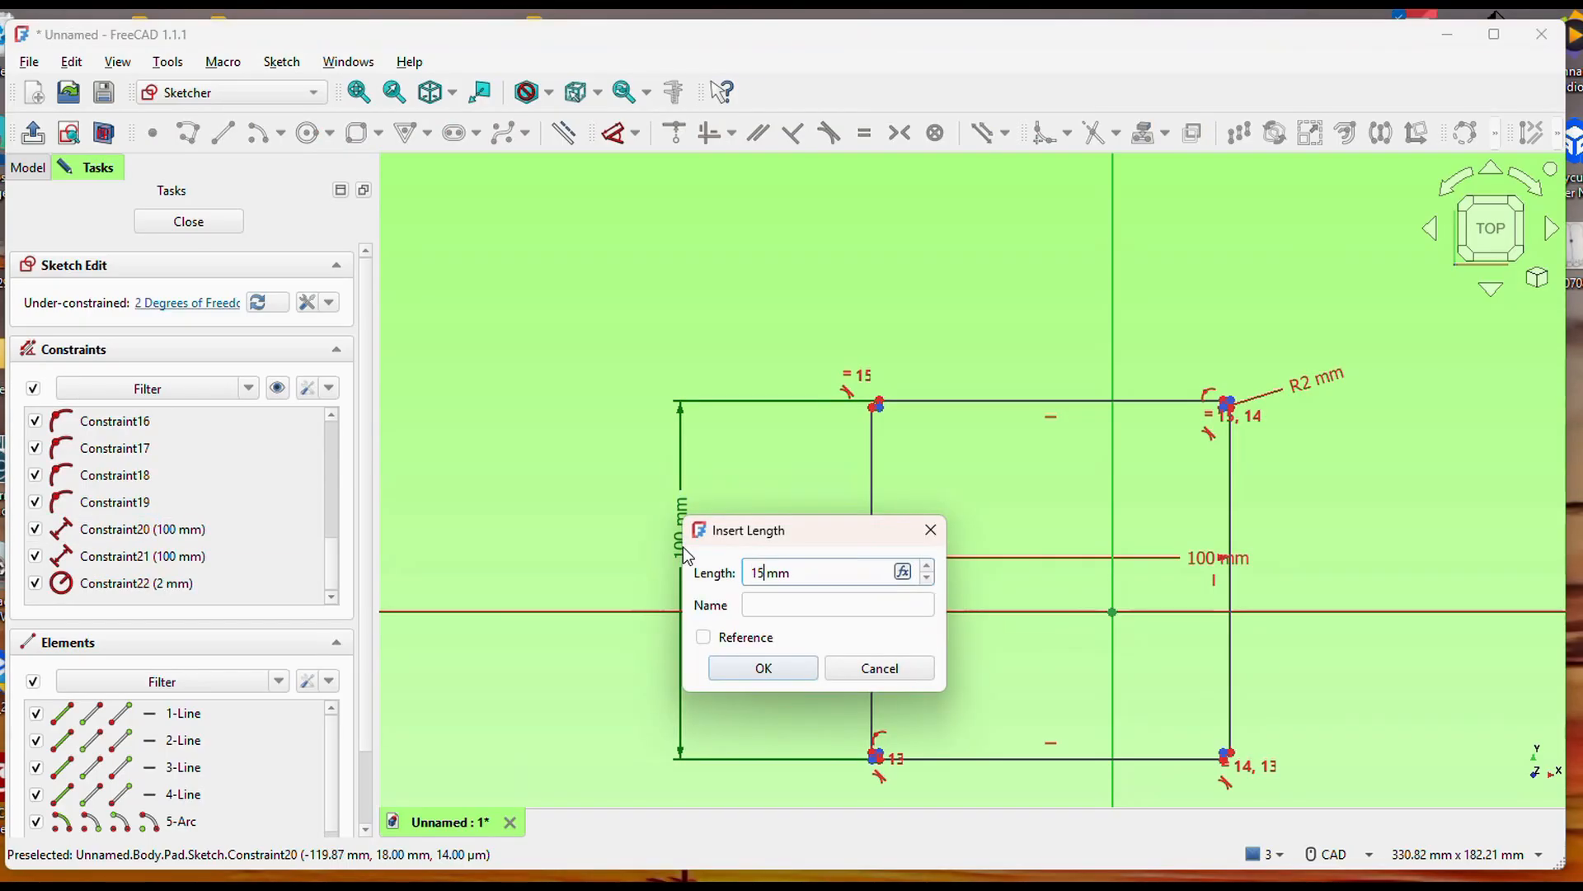
text(0)
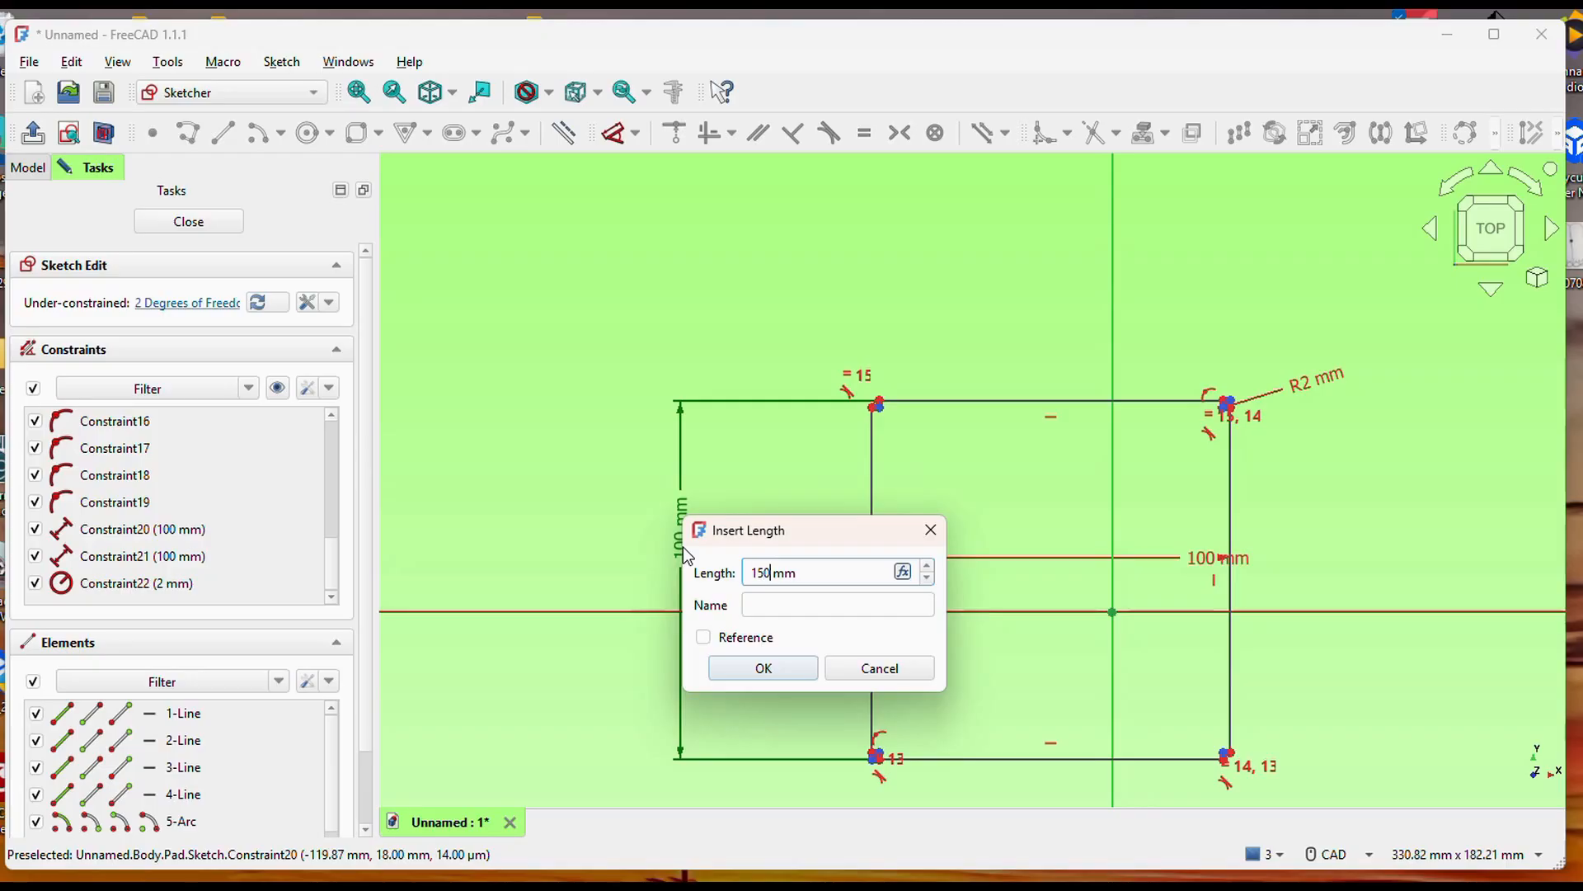
click(763, 668)
middle_drag(1082, 591, 1071, 340)
middle_drag(1067, 696, 998, 670)
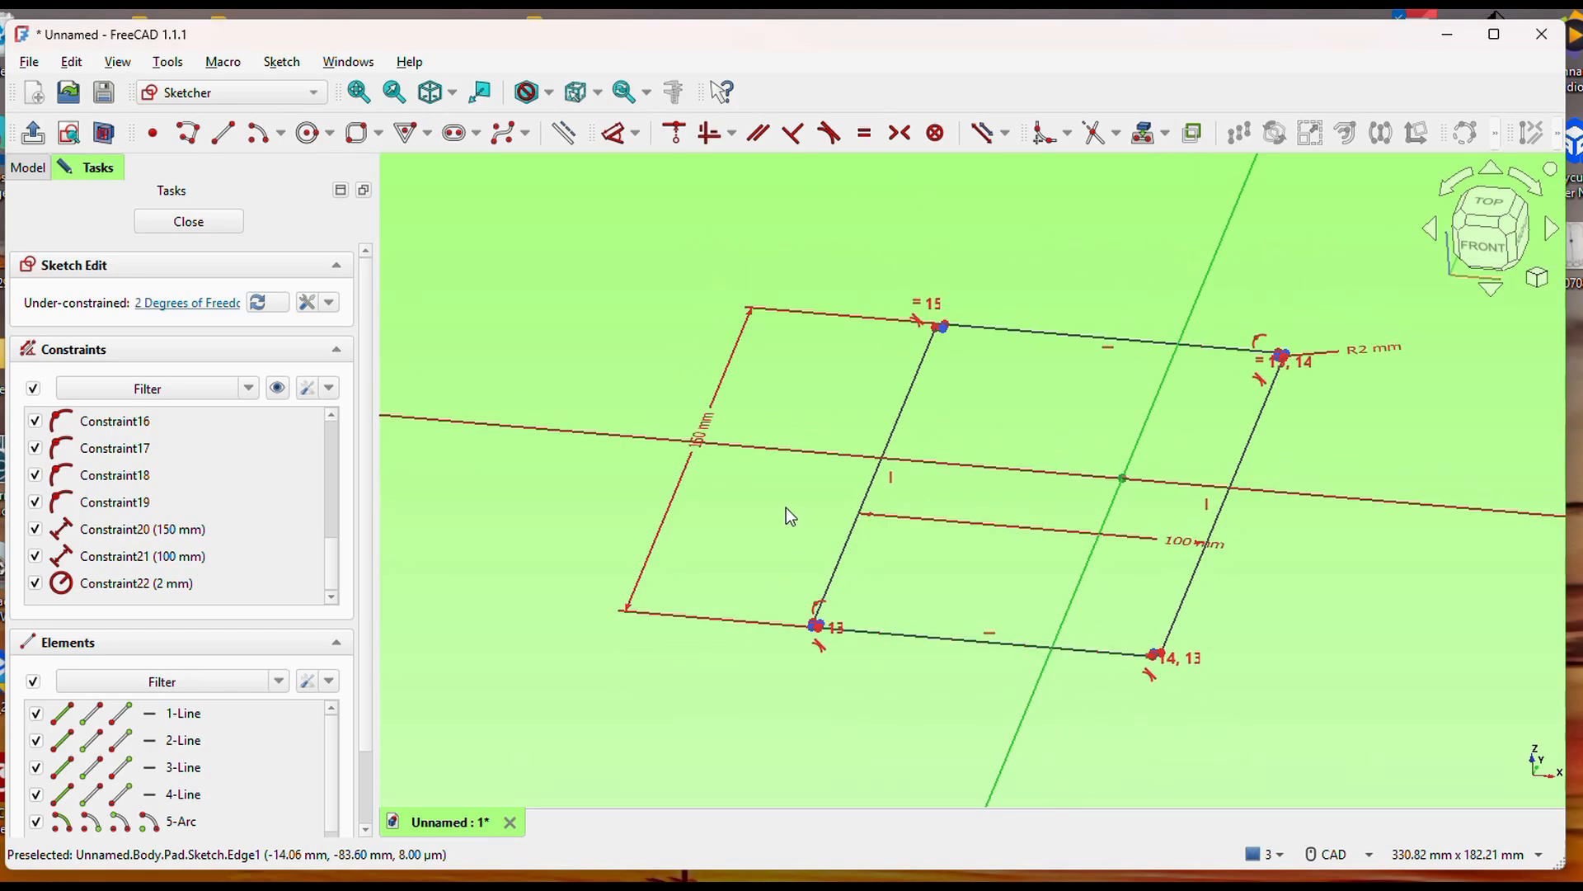
middle_drag(806, 424, 833, 502)
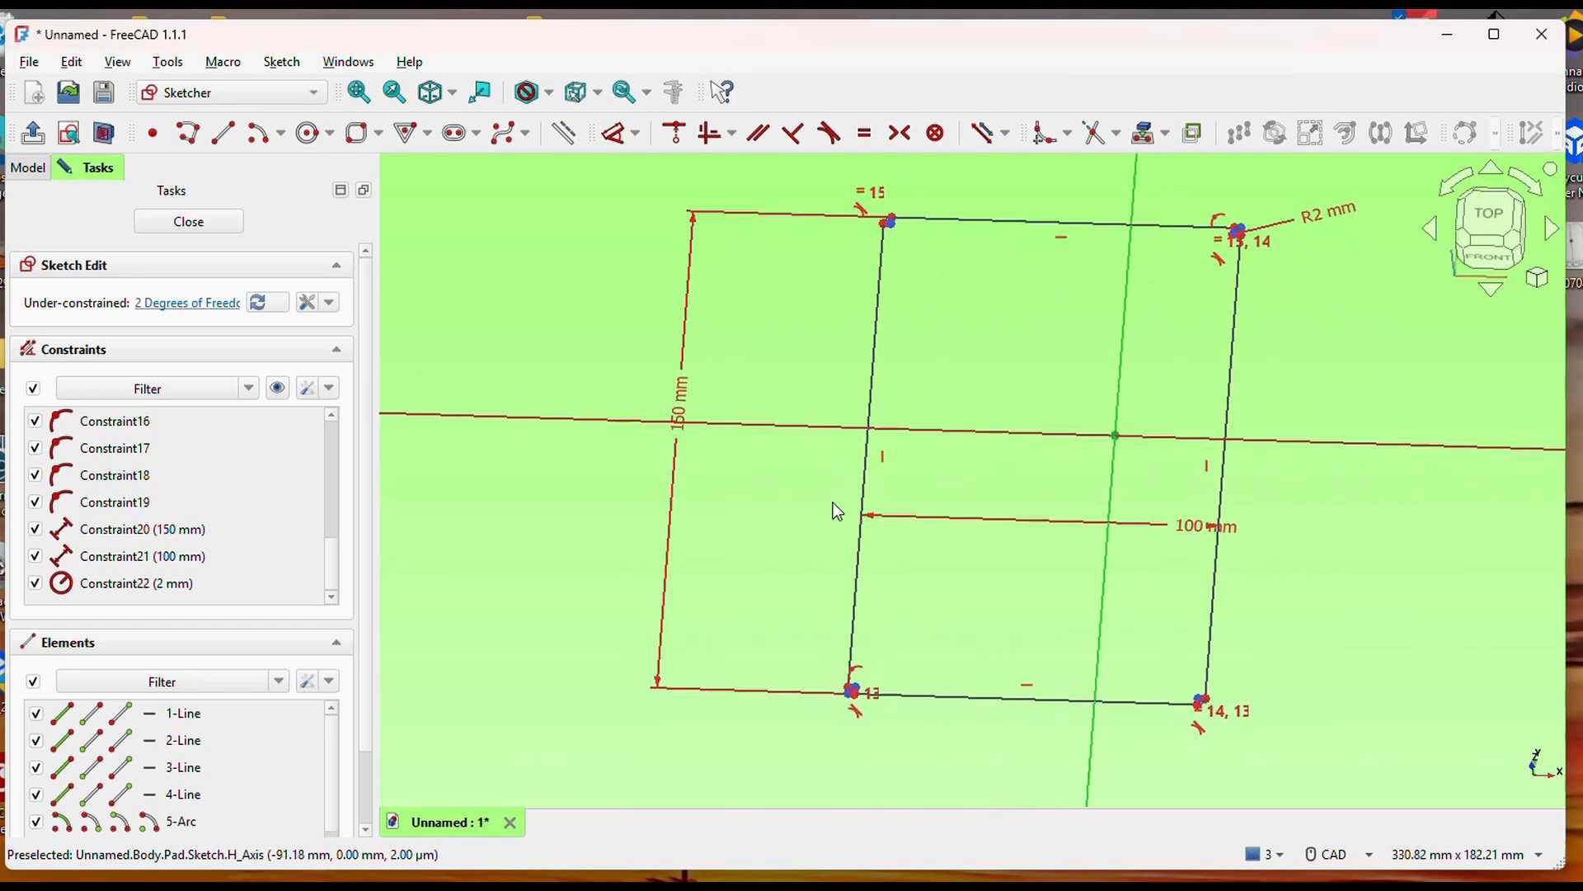
Exit the base sketch by opening the Pad's parameters, and accept them with the 45 mm length.
click(33, 171)
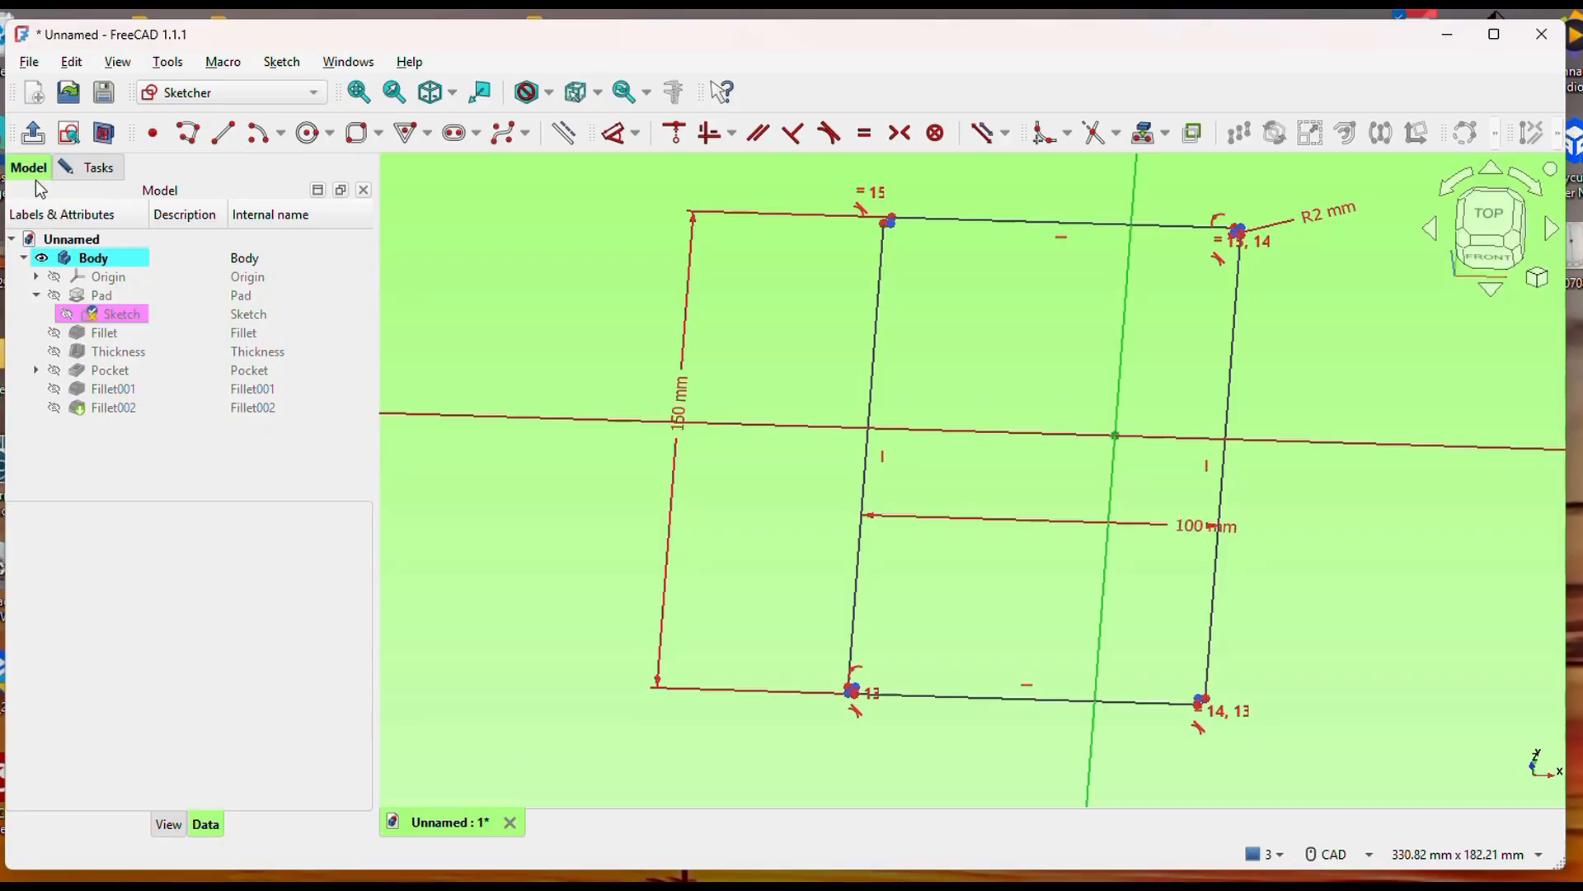
click(114, 294)
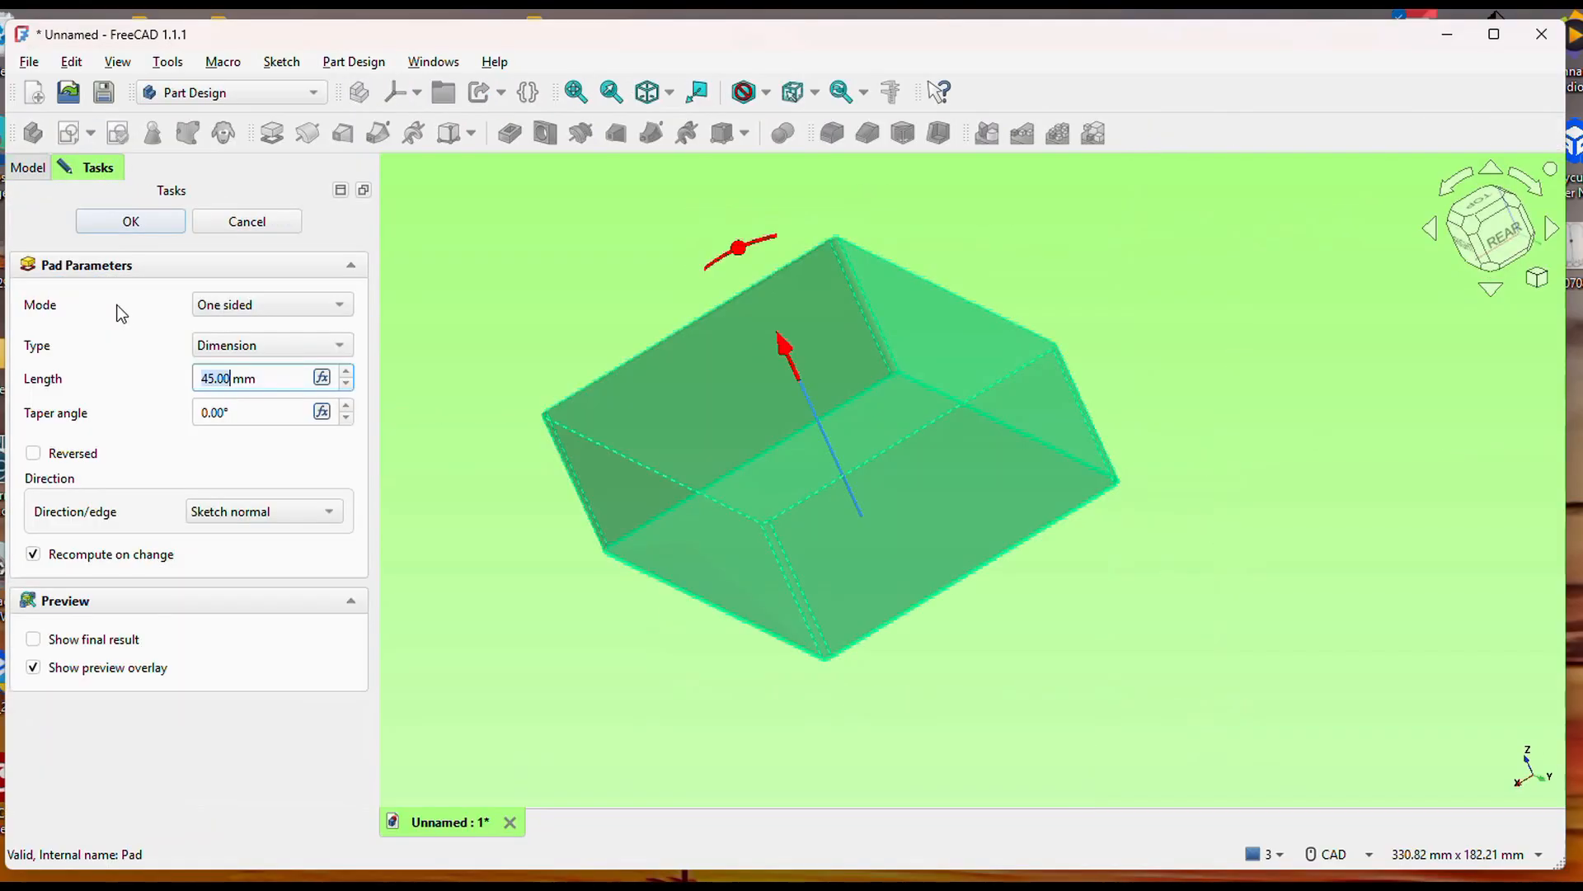
click(180, 215)
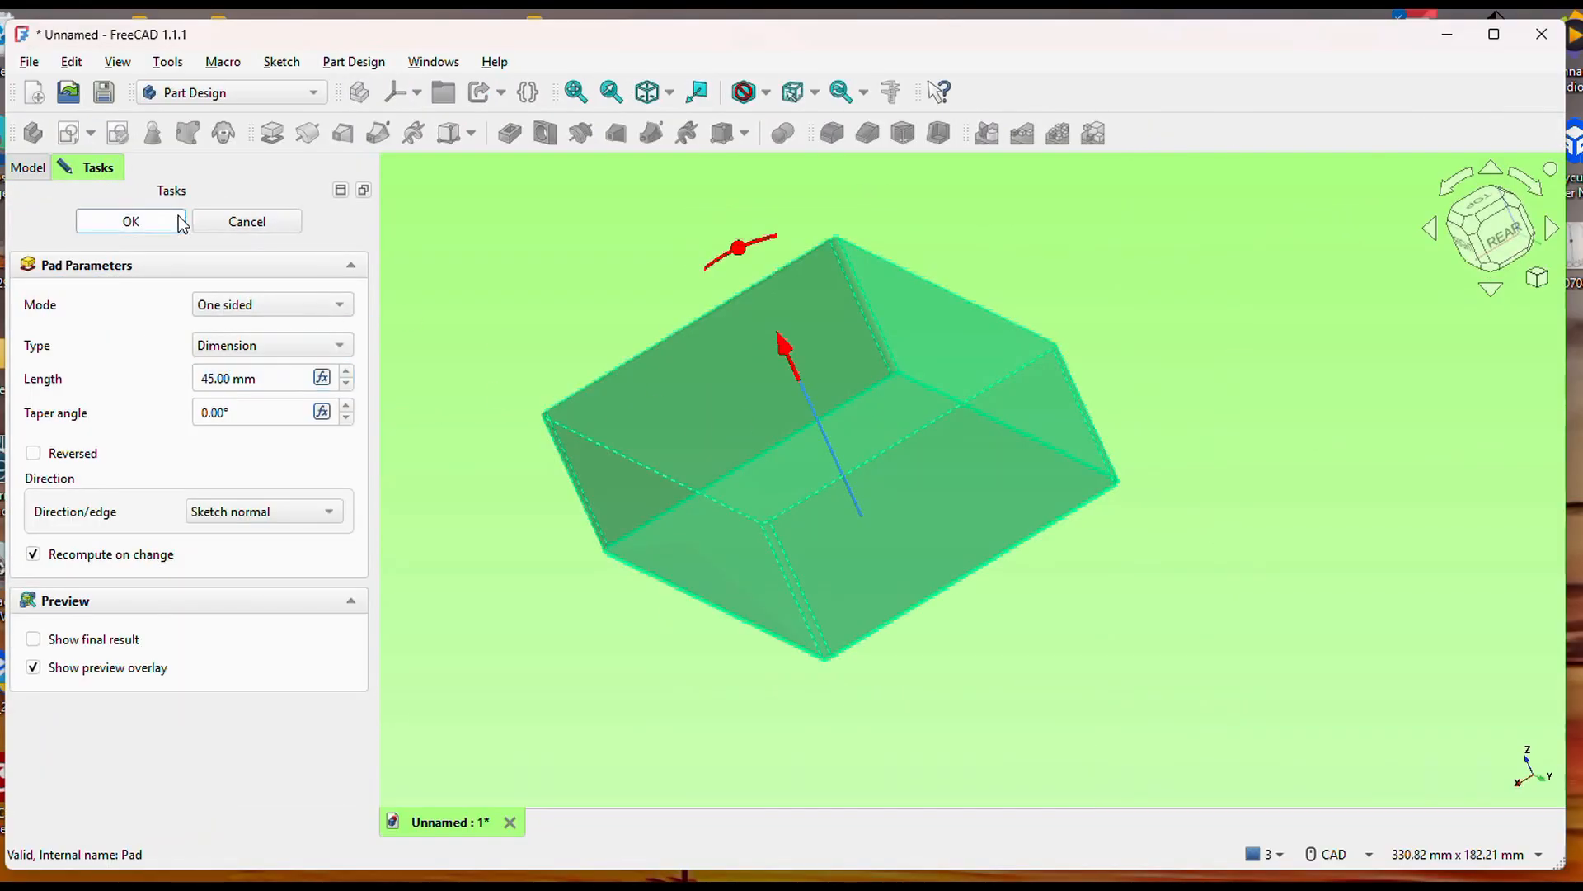
Examine the lengthened box from several sides, checking its walls, front and rear cutouts, and filleted edges.
middle_drag(614, 507, 1106, 571)
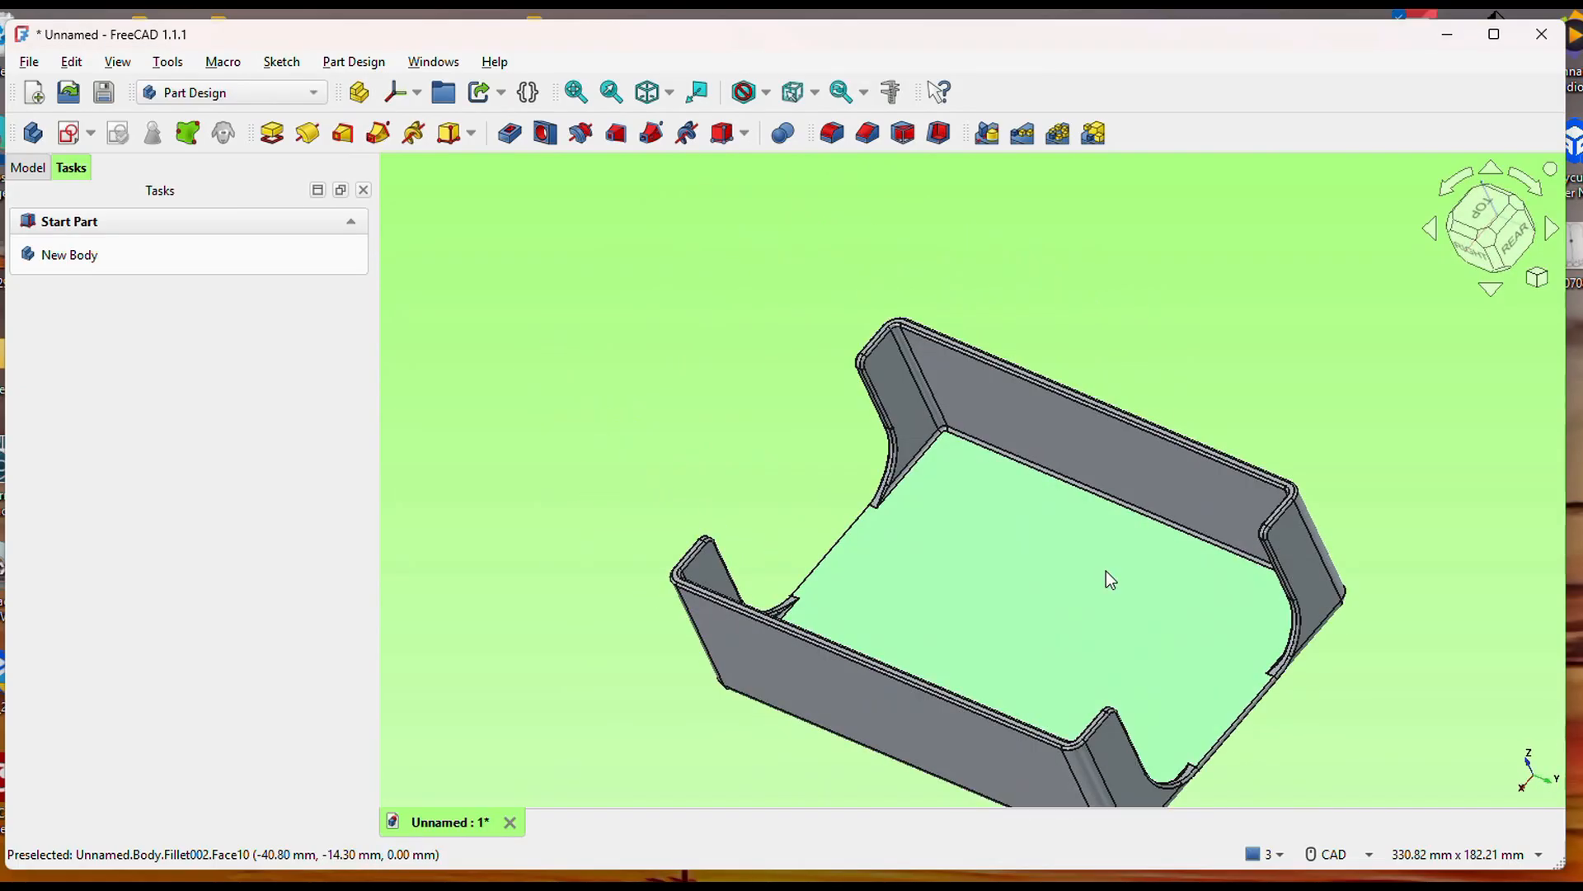
middle_drag(977, 571, 1195, 413)
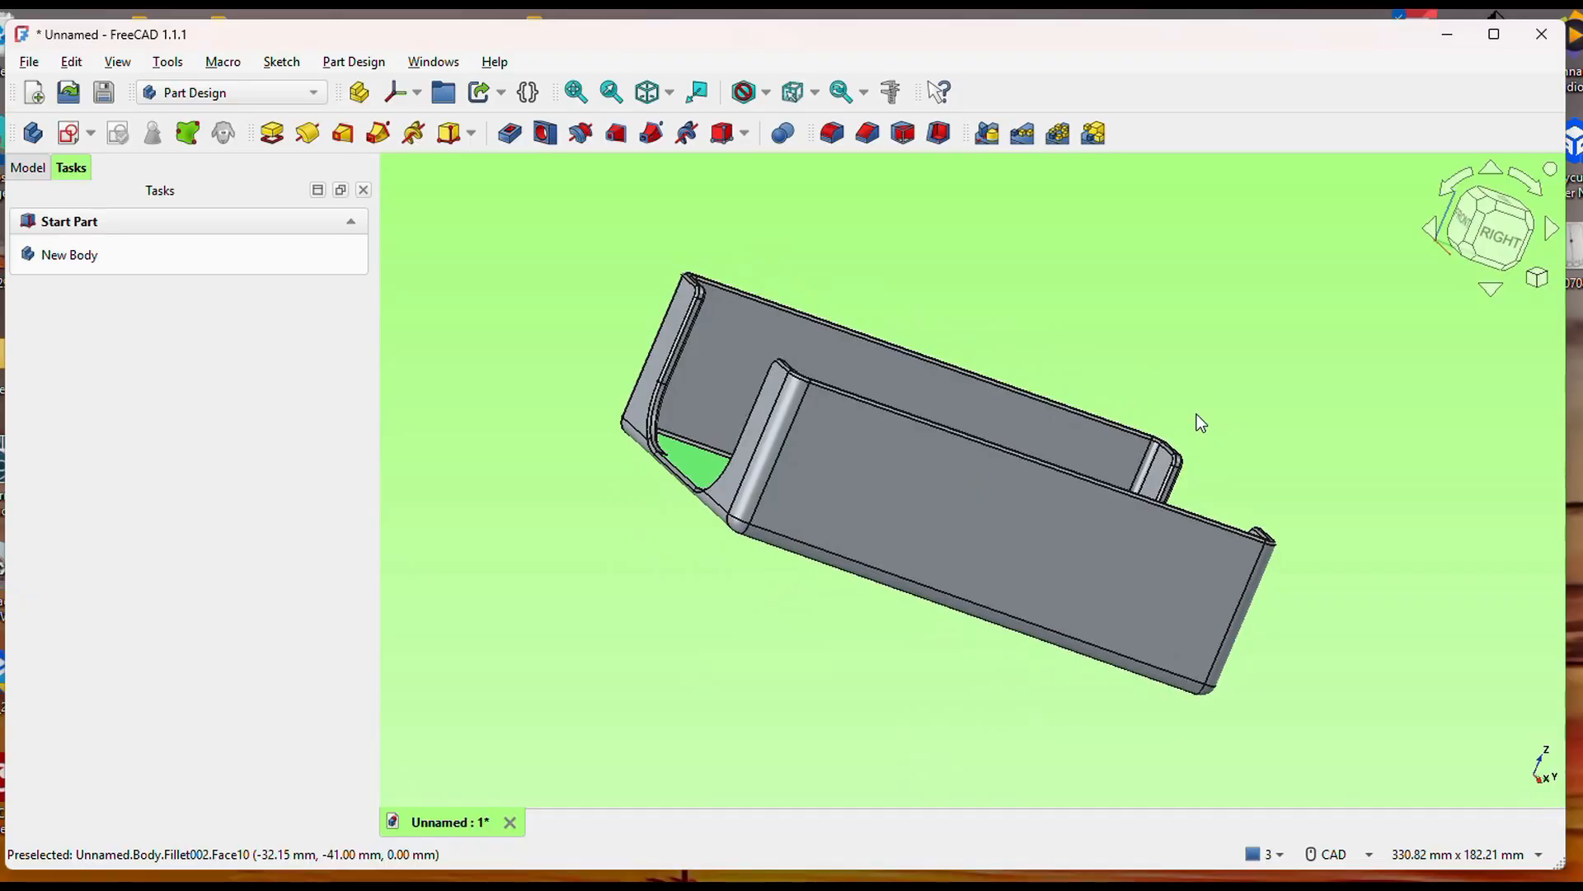
middle_drag(862, 263, 961, 608)
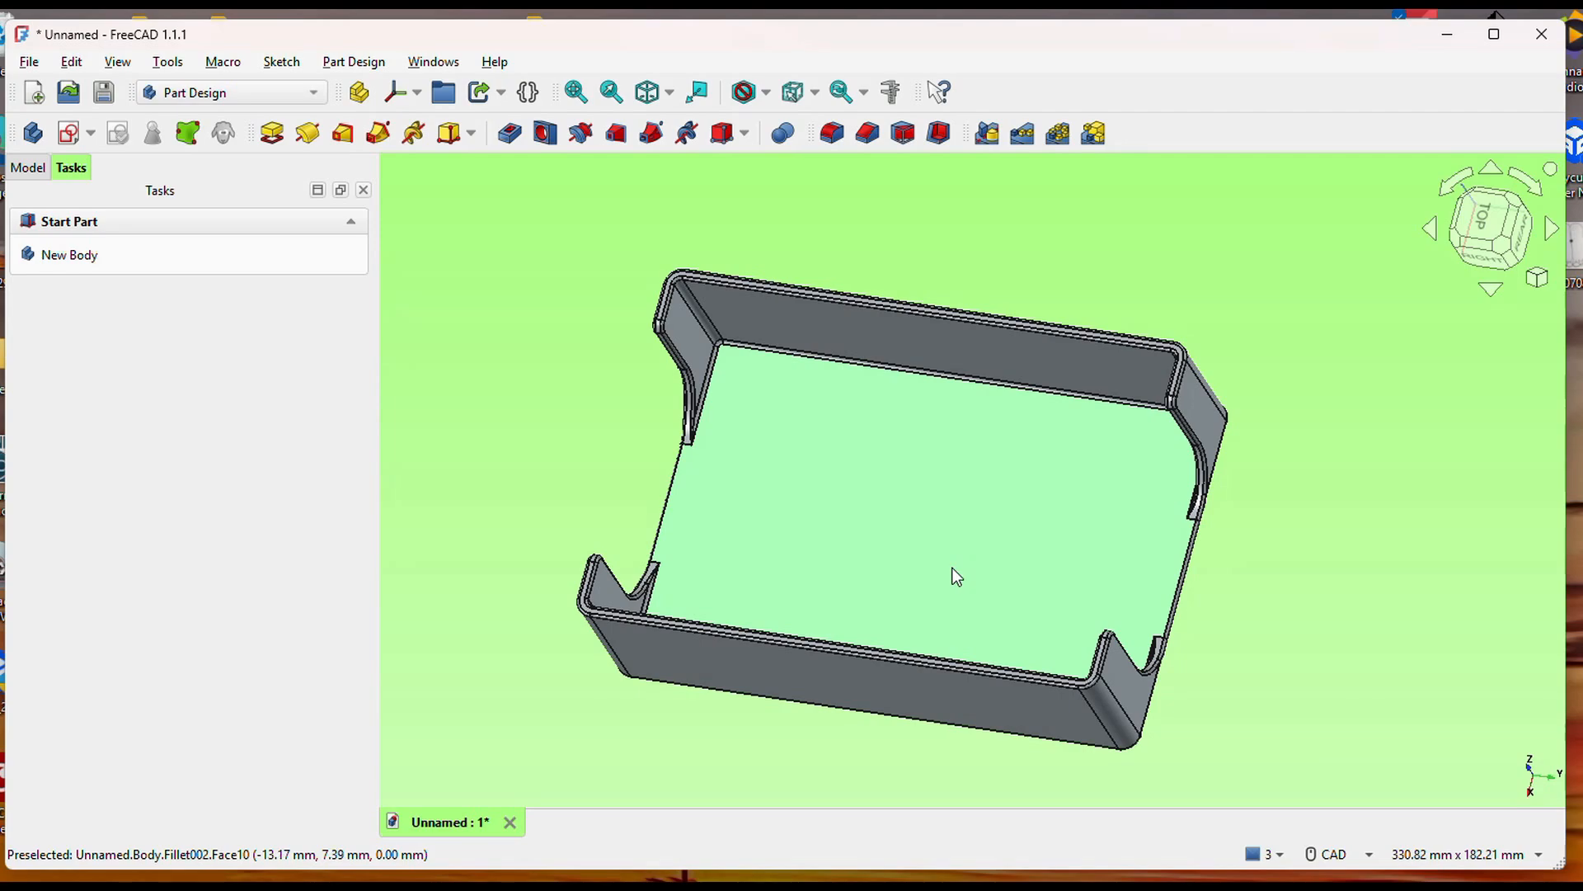
middle_drag(904, 746, 832, 699)
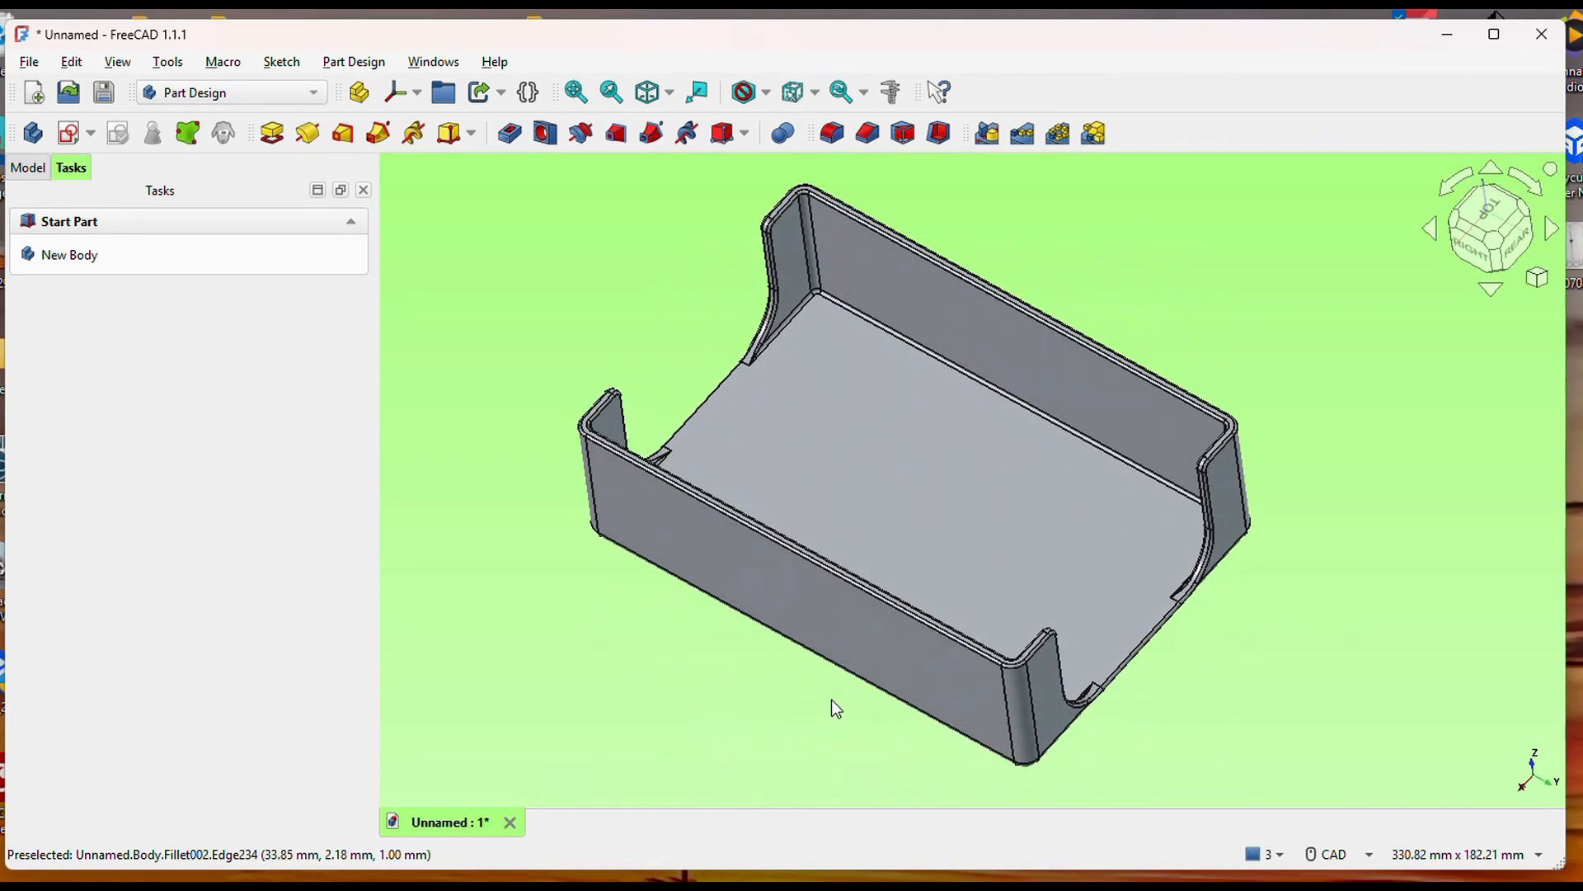
middle_drag(957, 567, 1001, 573)
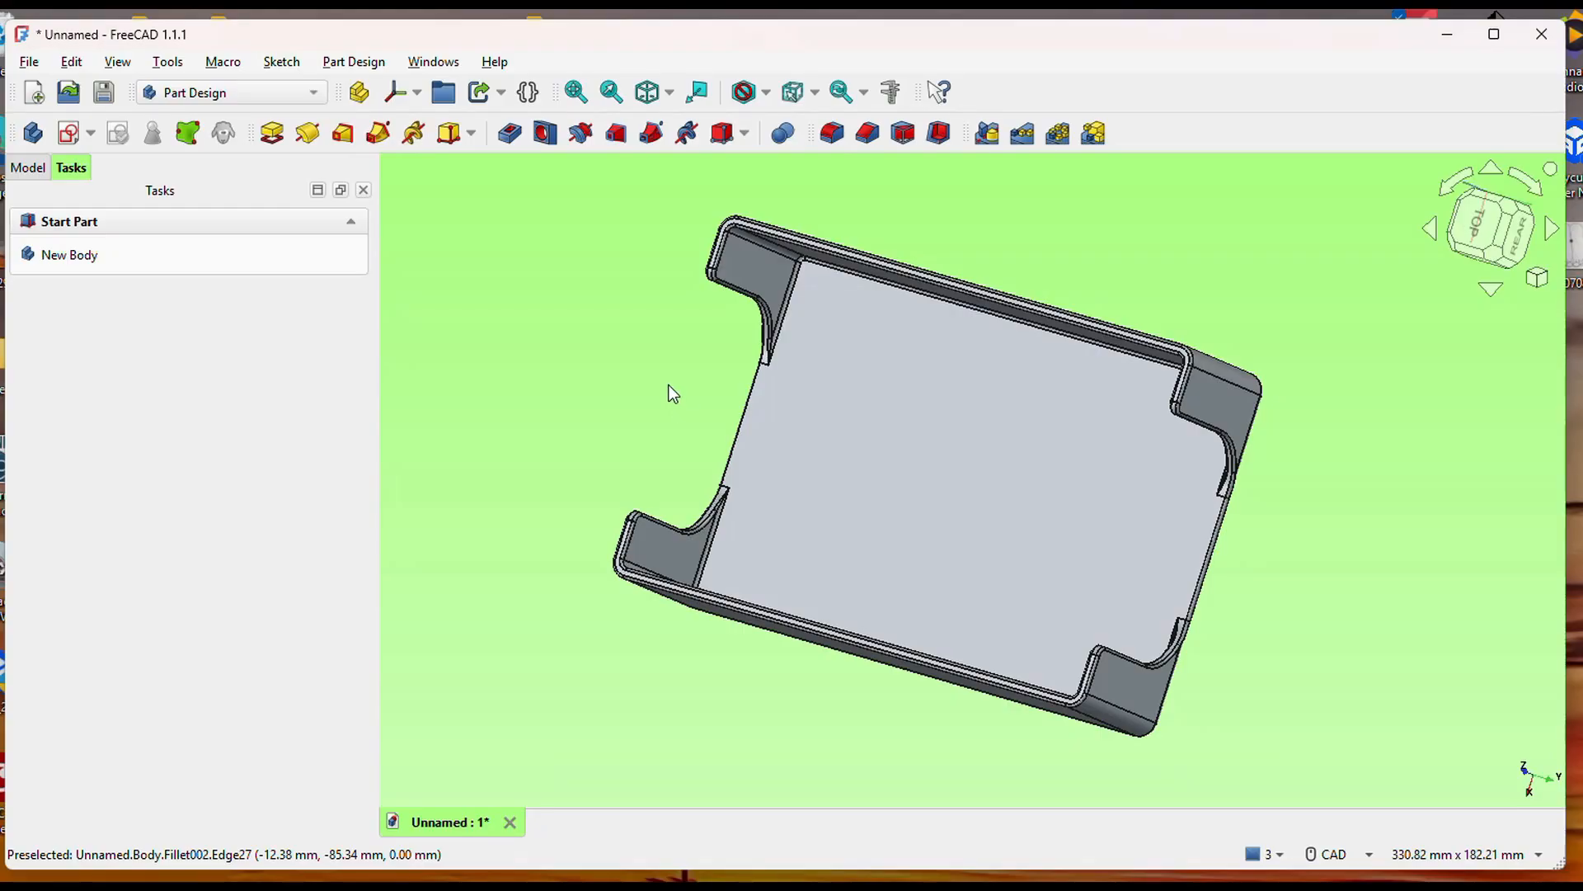
mouse_move(1438, 629)
middle_down()
mouse_move(1319, 626)
mouse_move(1457, 640)
middle_up()
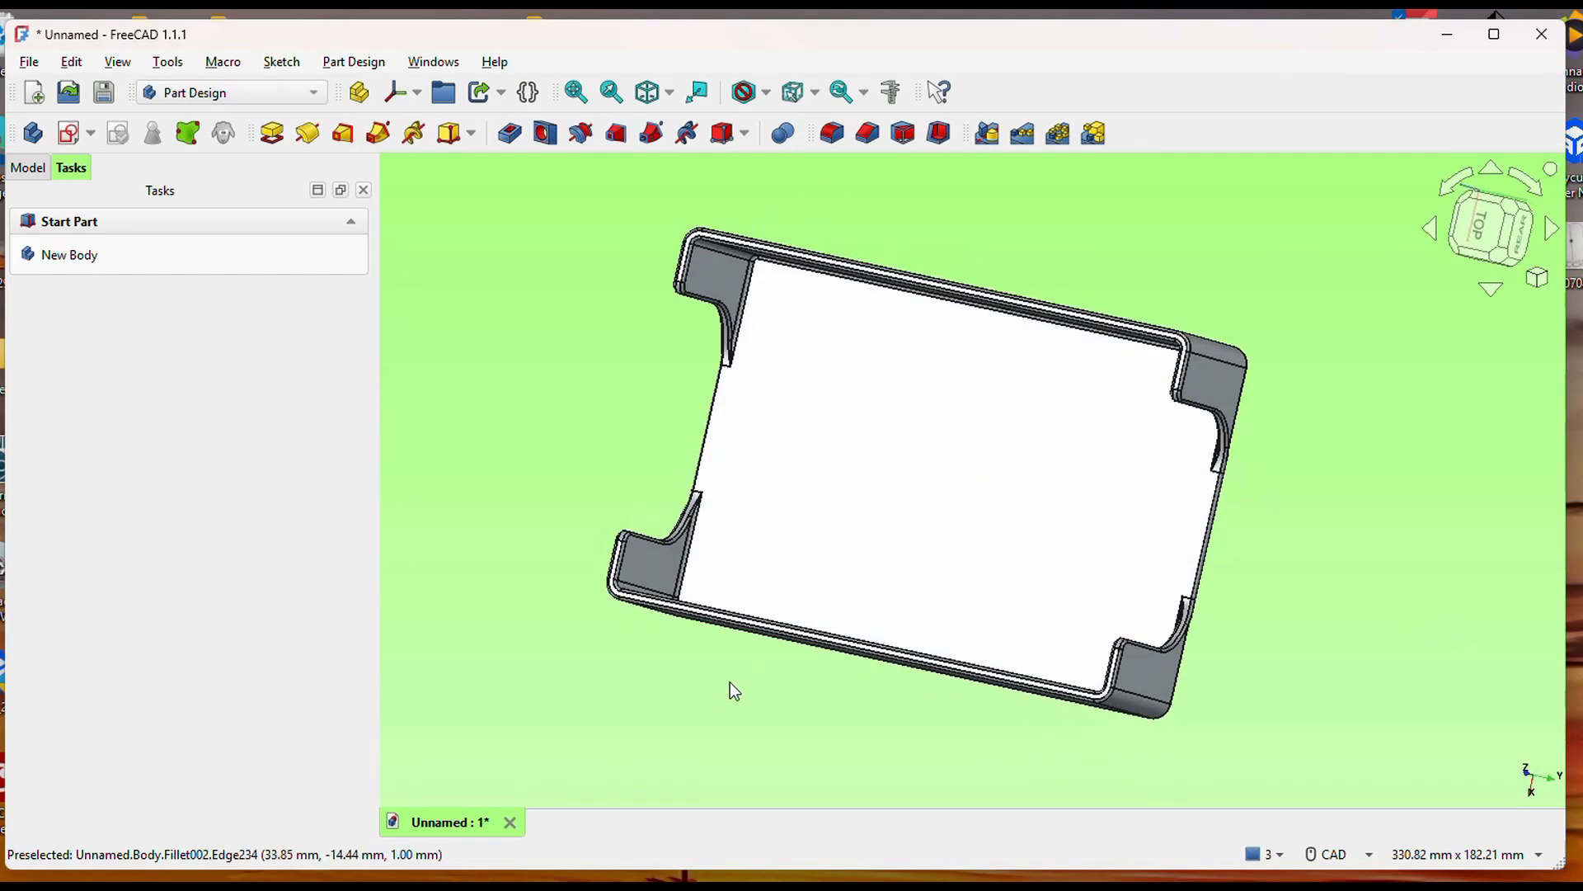
middle_drag(733, 701, 800, 686)
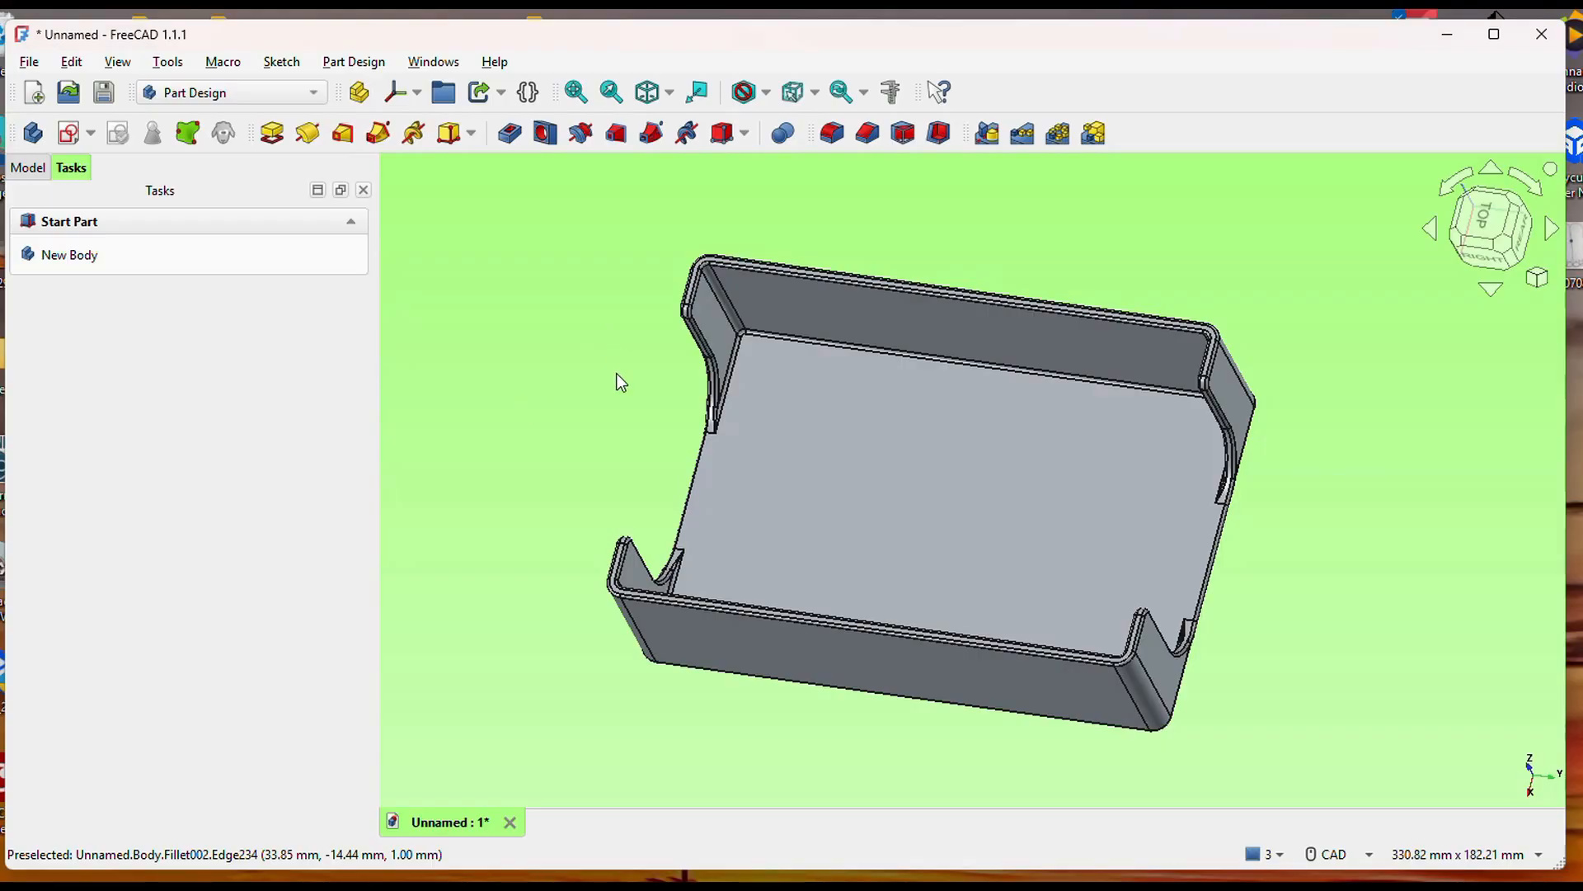
scroll(619, 379, down, 1)
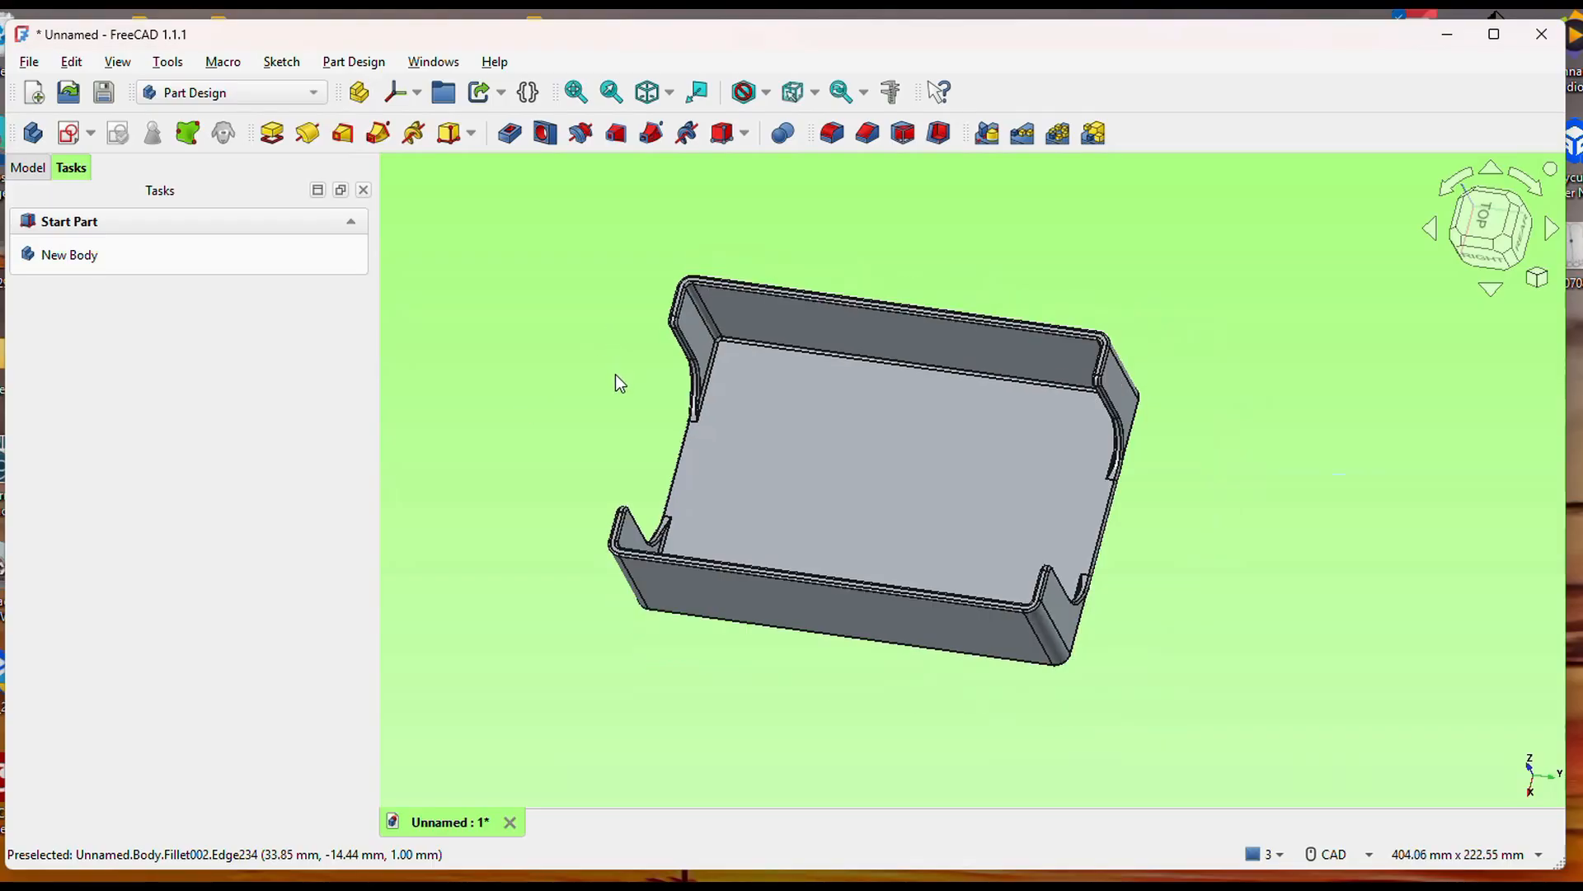
scroll(615, 374, up, 1)
middle_drag(551, 357, 609, 369)
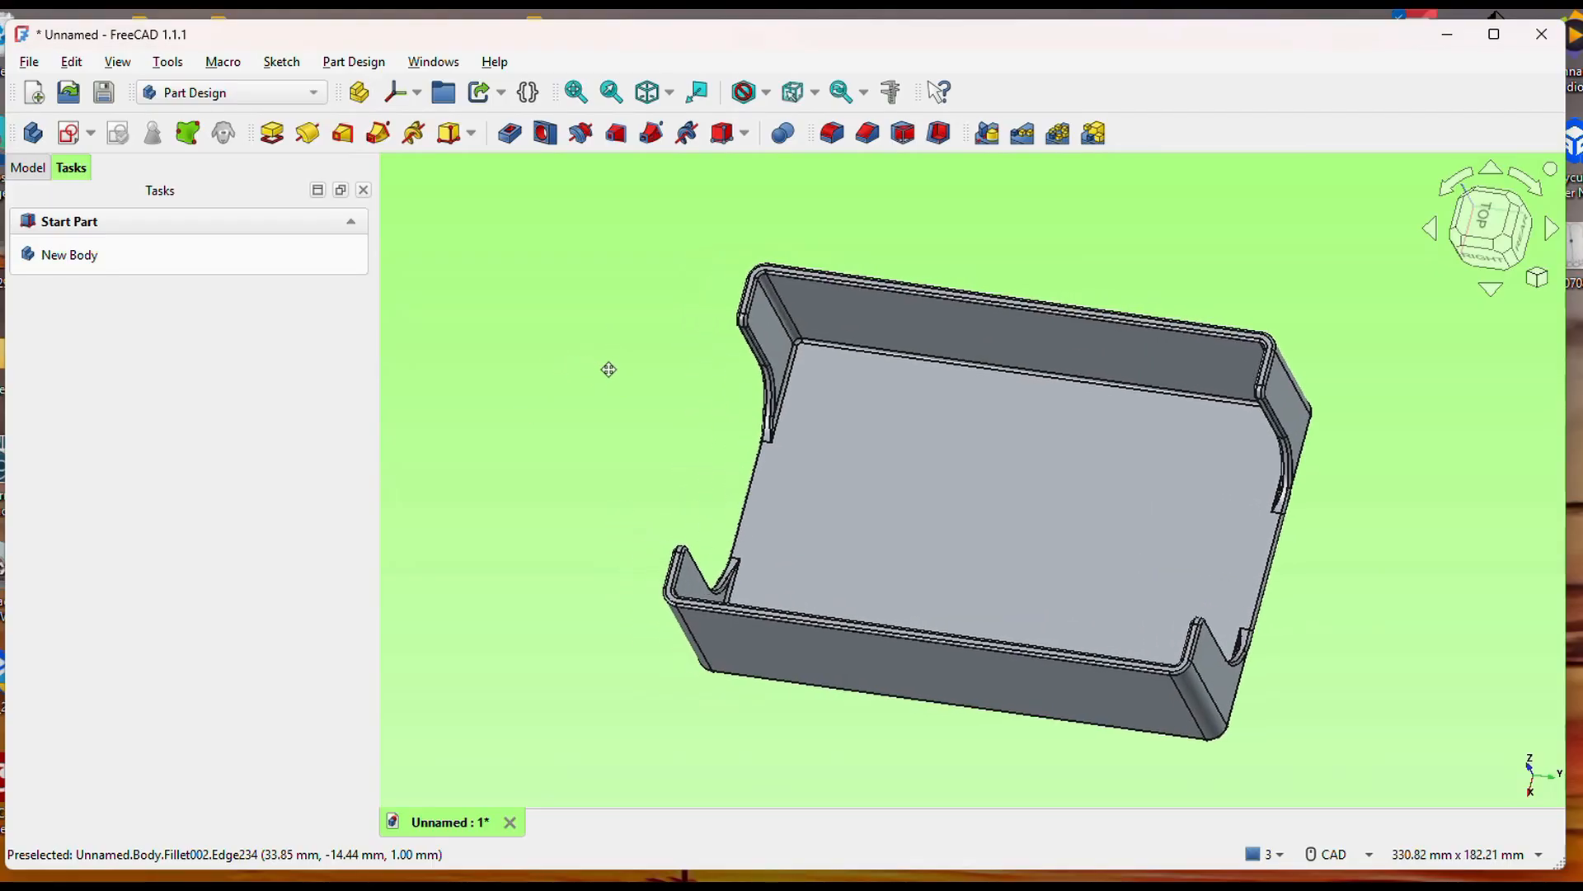